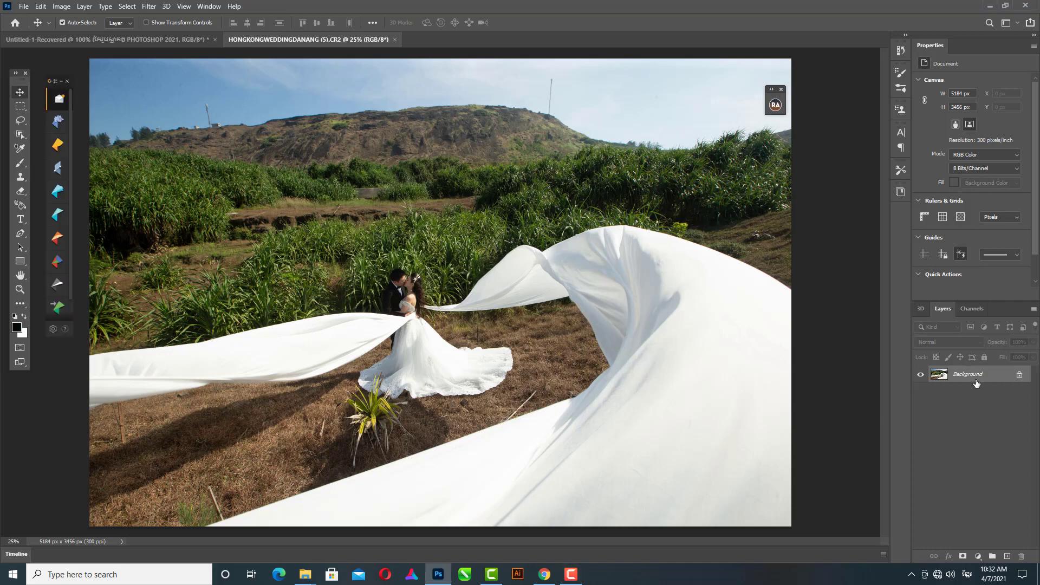
Duplicate the Background layer and open the copy in the Camera Raw filter.
left_click_drag(972, 374, 1006, 555)
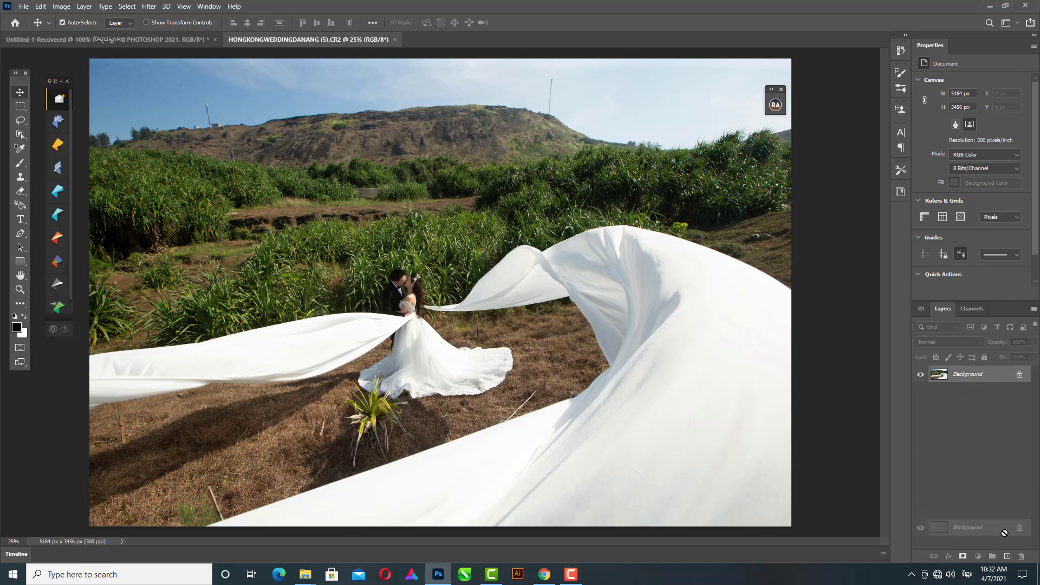
left_click(150, 7)
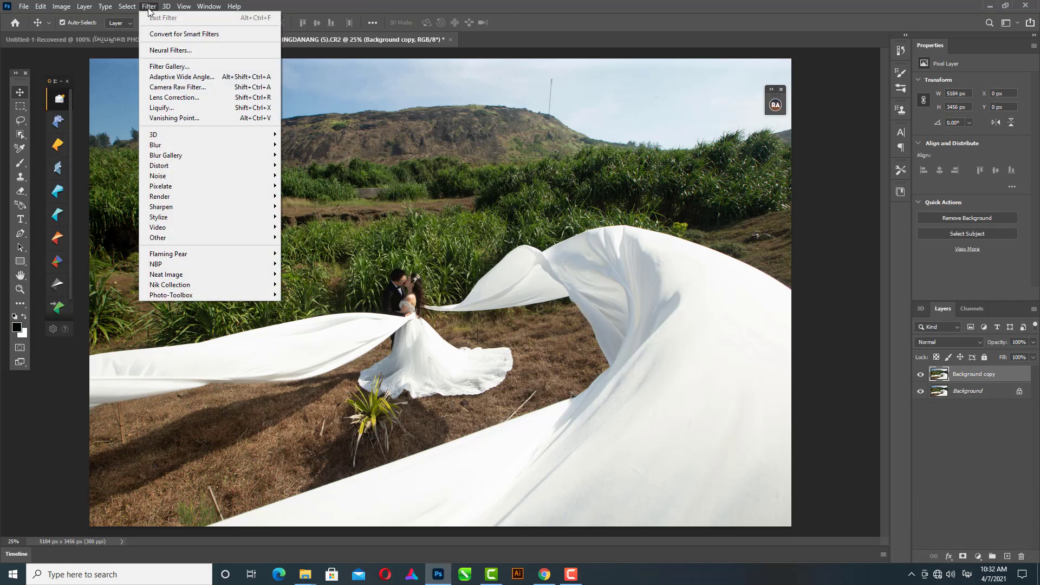
left_click(199, 87)
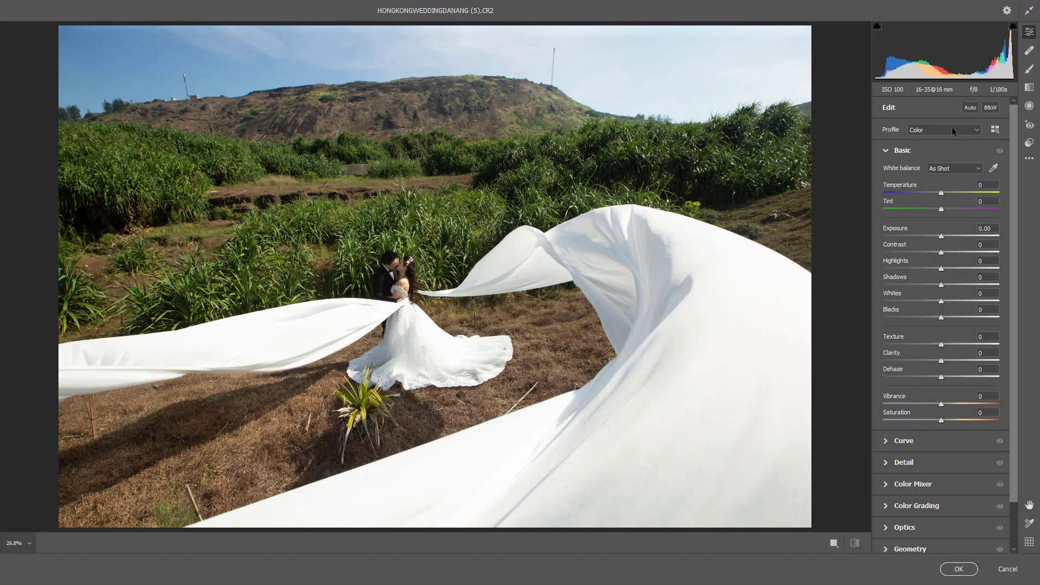
Set Temp -10, Contrast +12, Whites -100, Clarity +7, Dehaze -13, Vibrance and Saturation +4.
left_click(945, 187)
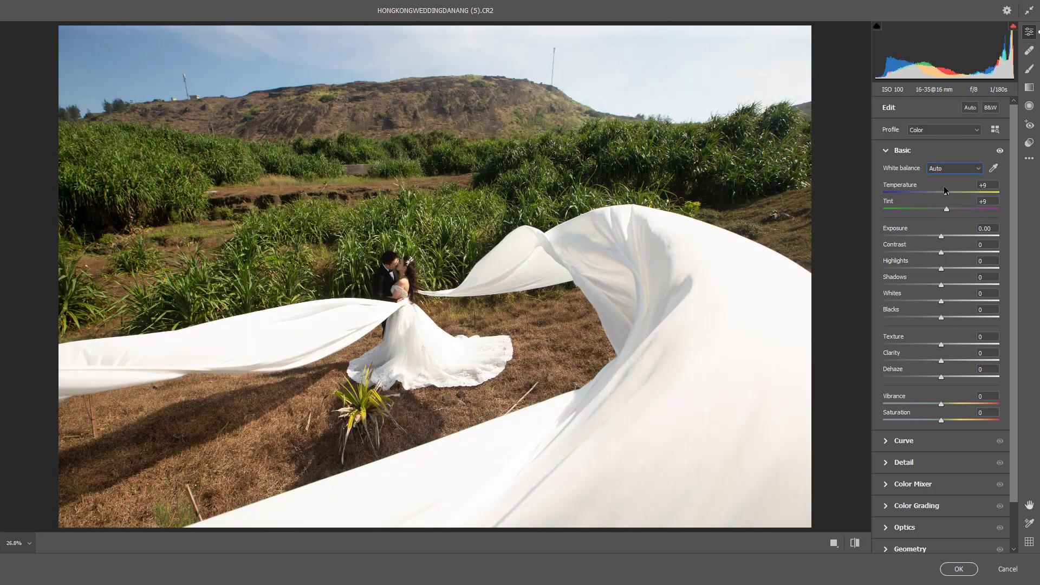
left_click_drag(946, 193, 934, 192)
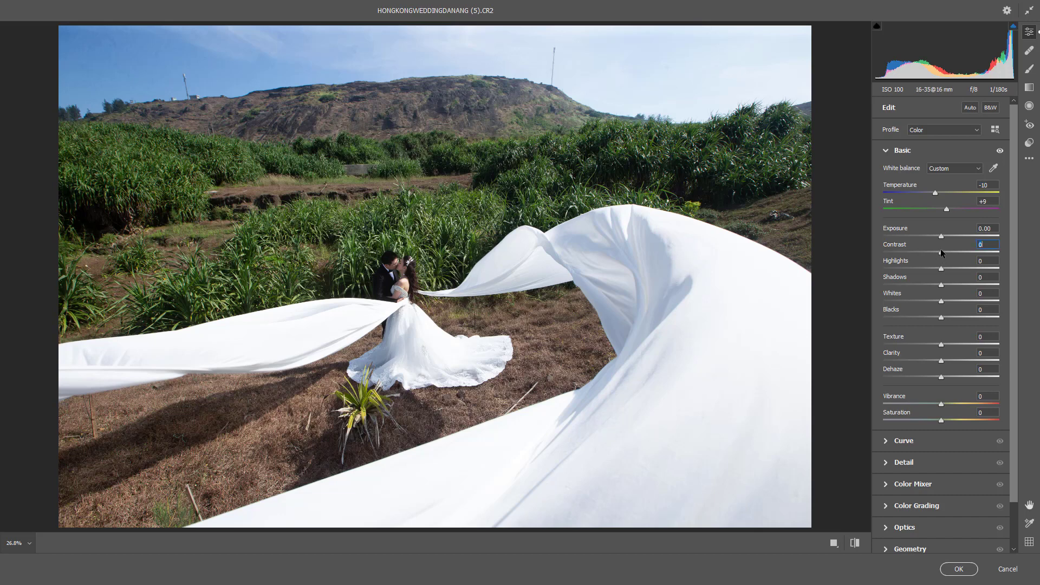
left_click_drag(941, 255, 948, 255)
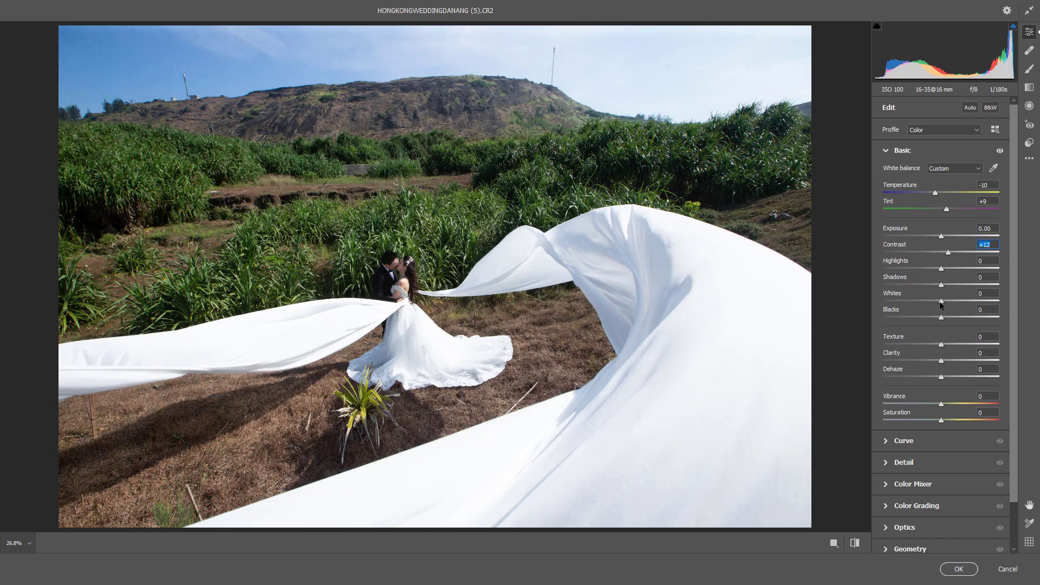
left_click_drag(940, 302, 872, 304)
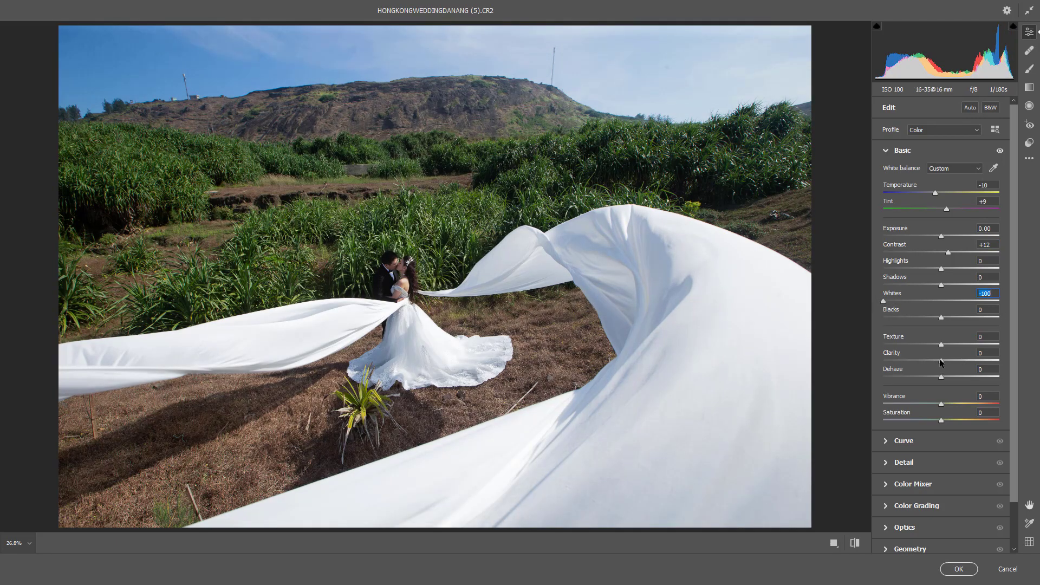
left_click_drag(954, 361, 932, 378)
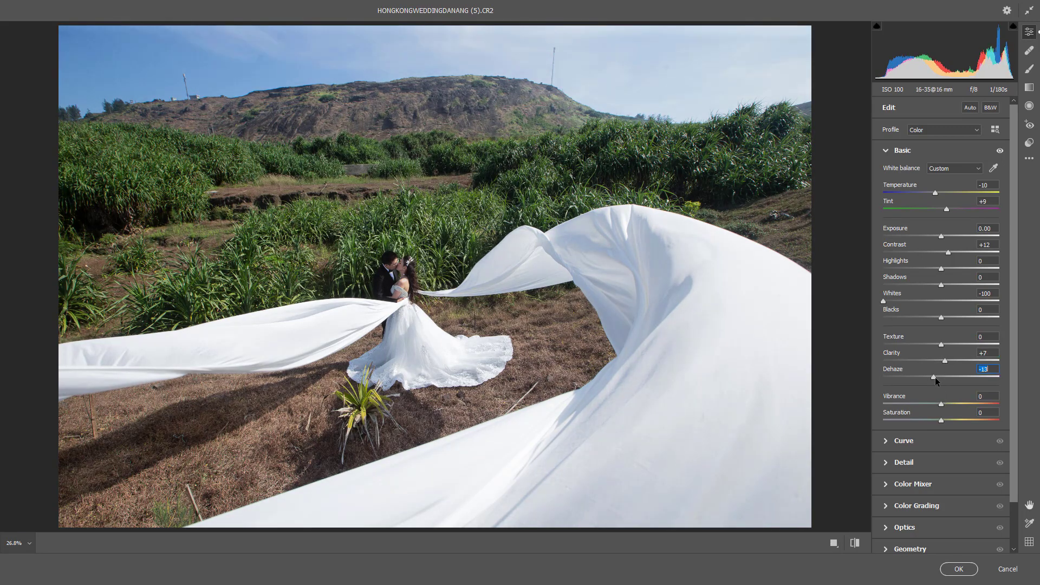
left_click(944, 410)
key("Up")
key("Up")
key("Up")
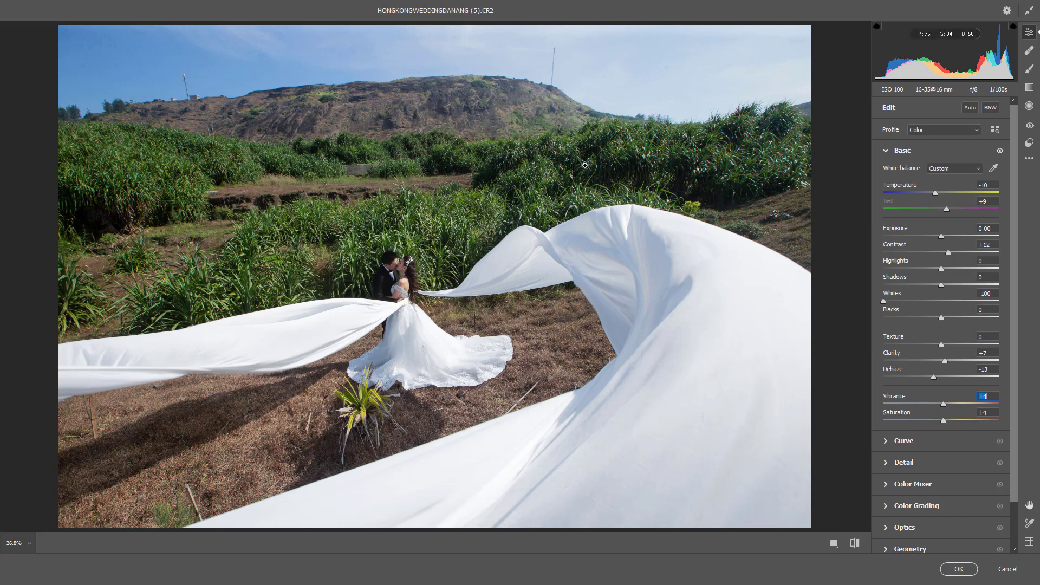
key("h")
left_click(541, 277)
mouse_move(460, 318)
left_mouse_down()
mouse_move(470, 274)
mouse_move(530, 238)
left_mouse_up()
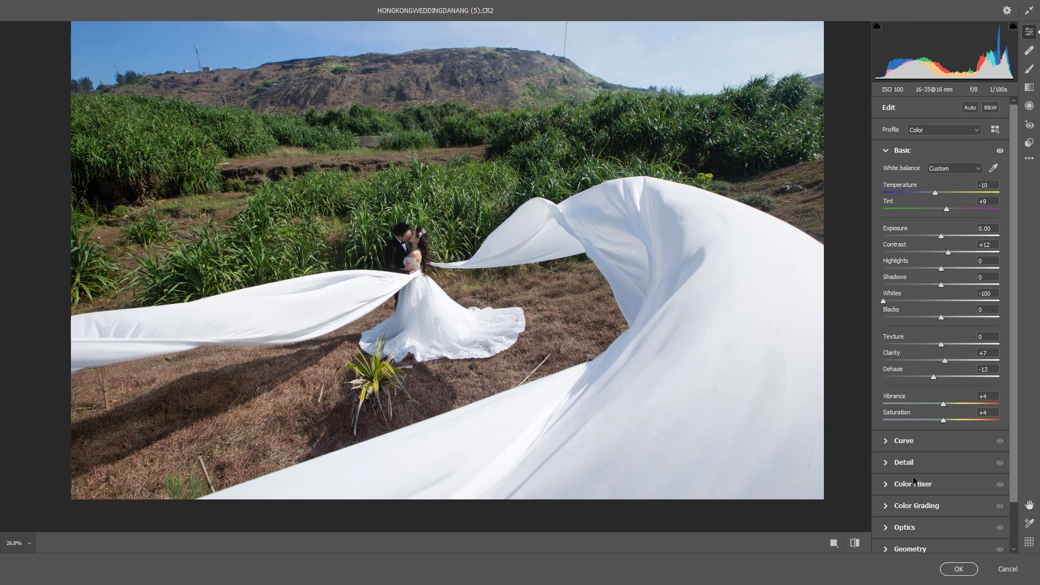
Shape an S-curve with shadow and upper-midtone points, compare before/after, and apply Camera Raw.
left_click(886, 442)
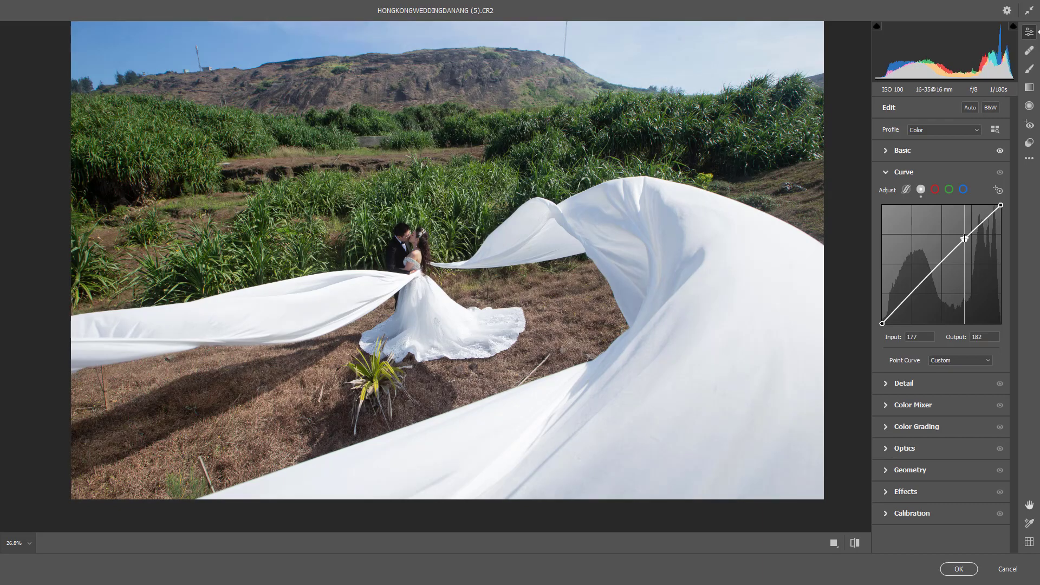
left_click(896, 309)
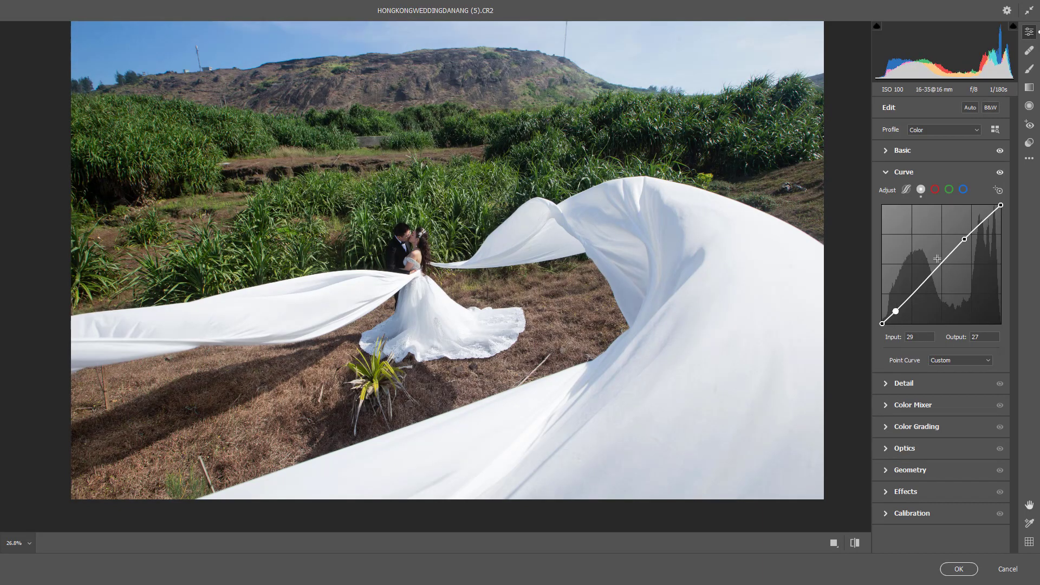
left_click_drag(964, 239, 958, 239)
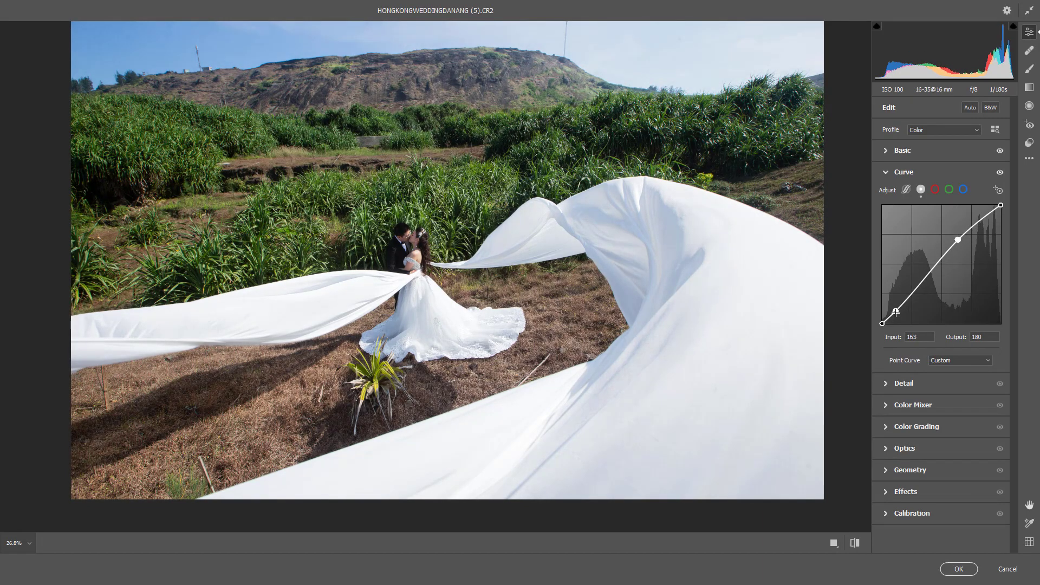
left_click_drag(895, 312, 909, 297)
left_click_drag(951, 240, 953, 247)
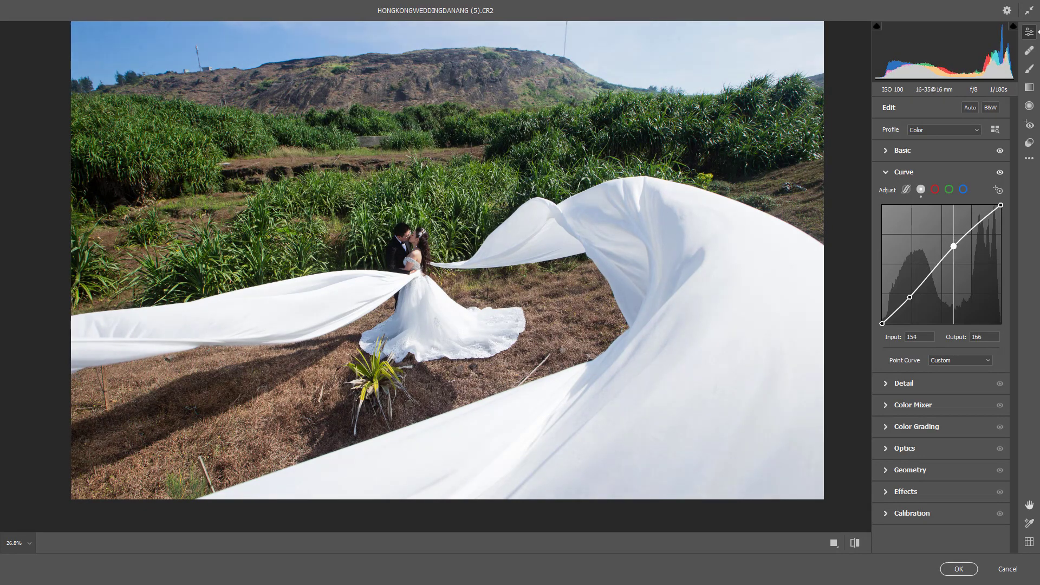
left_click(854, 543)
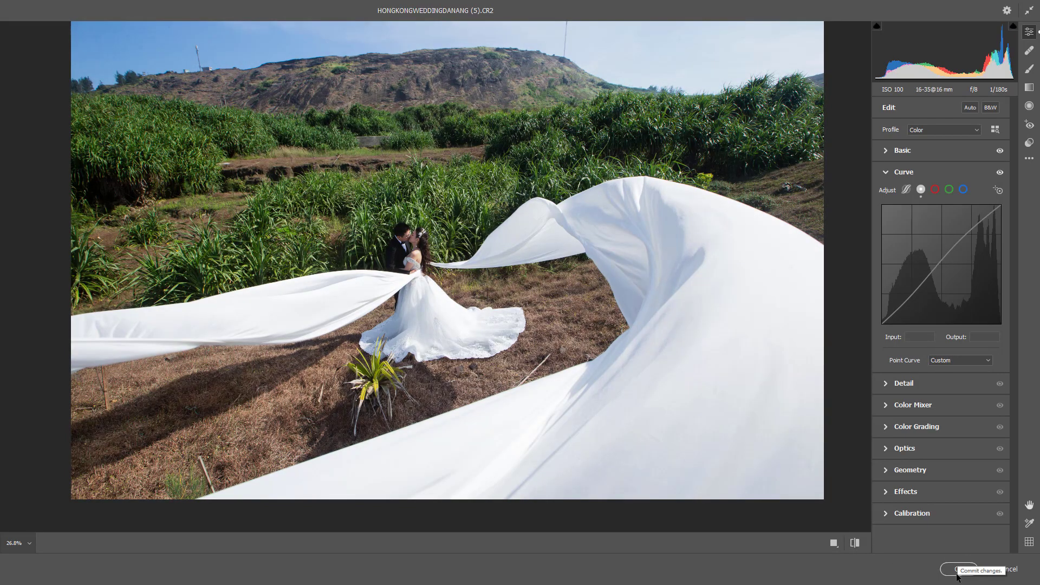
left_click(957, 569)
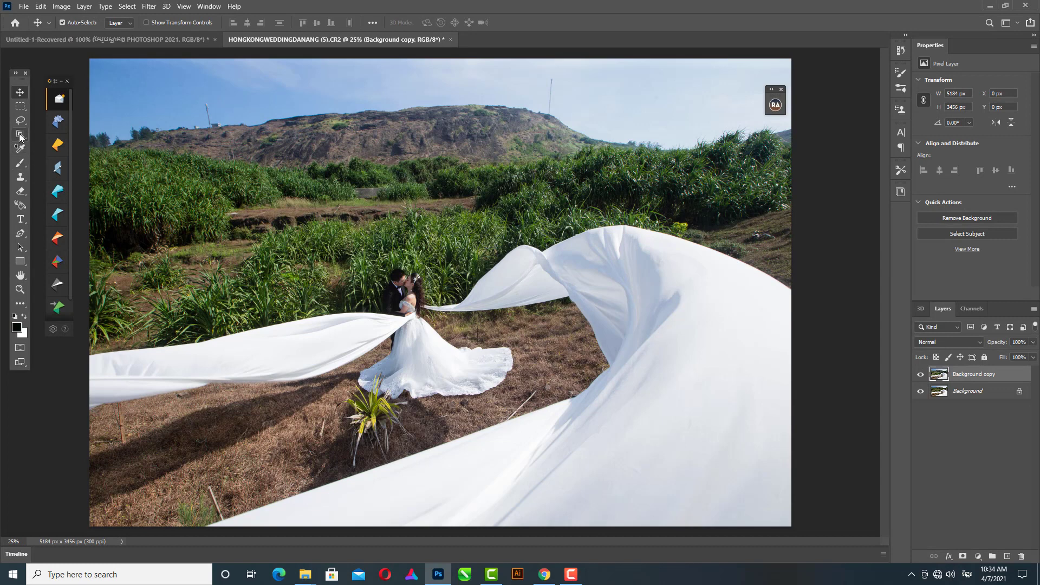
Cycle through the retouching tools to select the Spot Healing Brush.
left_click(20, 179)
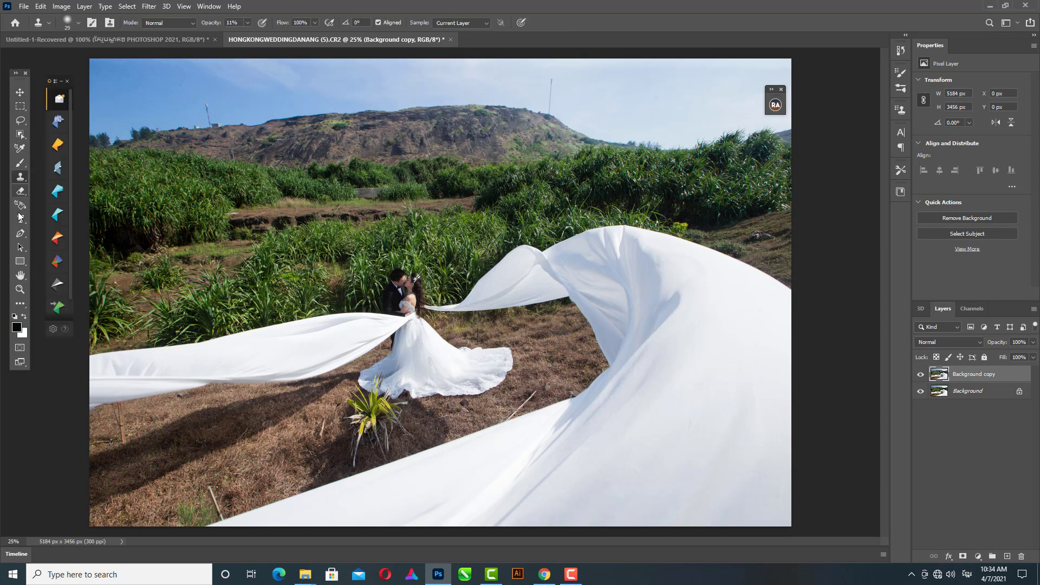
key("j")
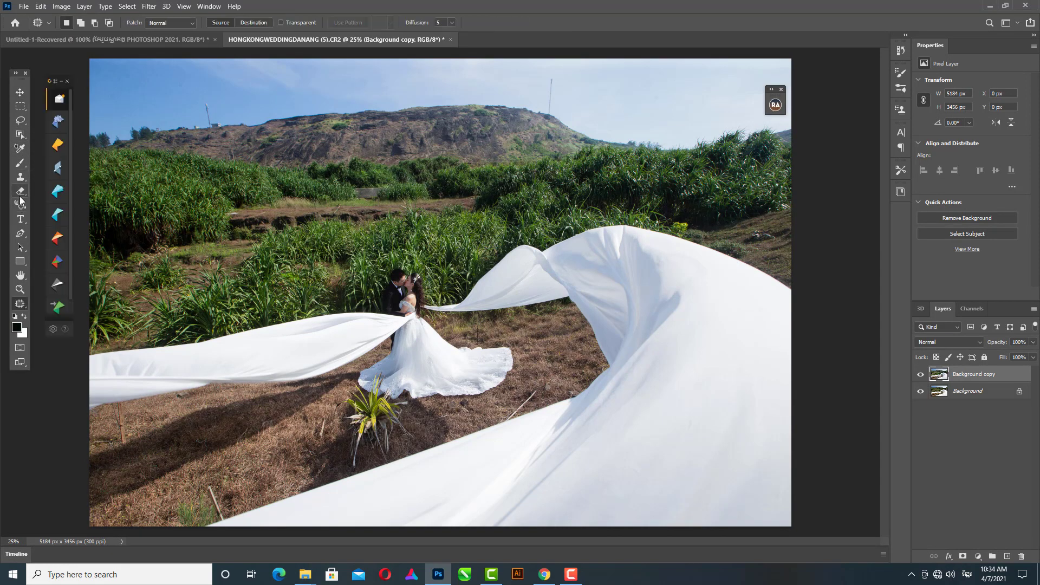
left_click(16, 307)
left_click(19, 304)
key("shift+j")
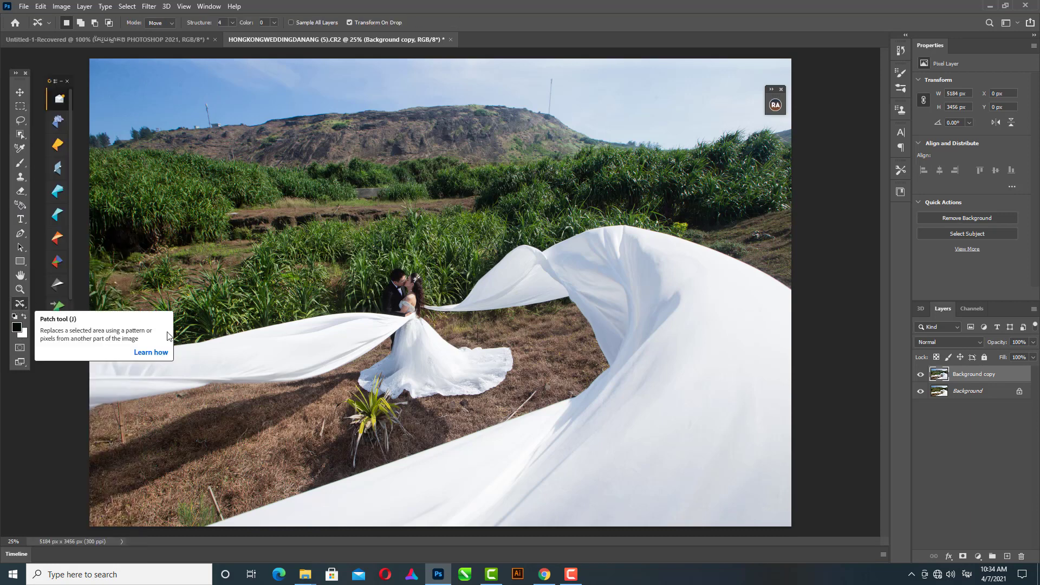
key("shift+j")
key("shift+j")
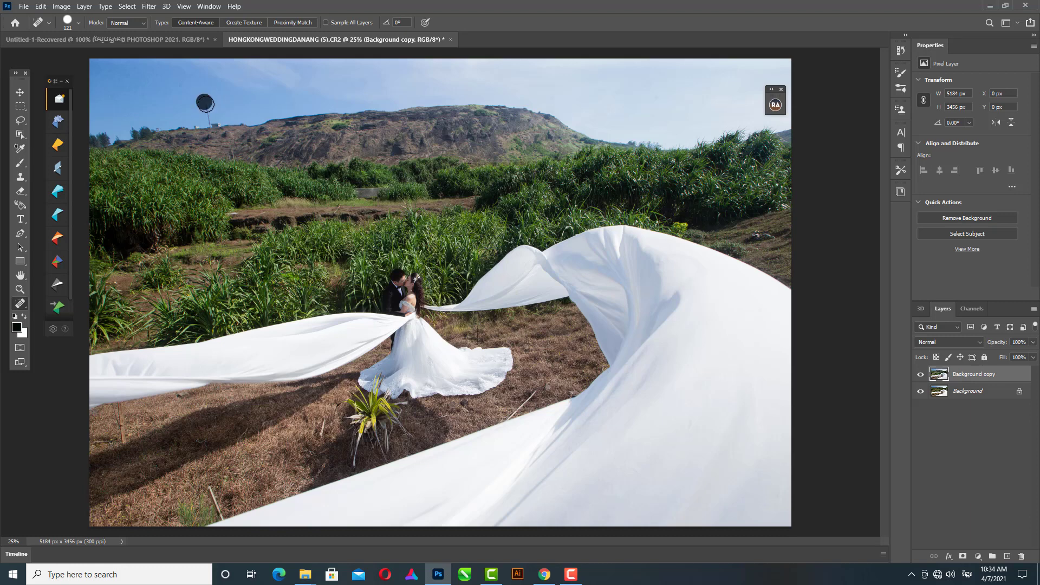
Heal away the hilltop antenna pole and the sticks in the grass.
left_click_drag(220, 118, 210, 120)
left_click_drag(535, 389, 510, 410)
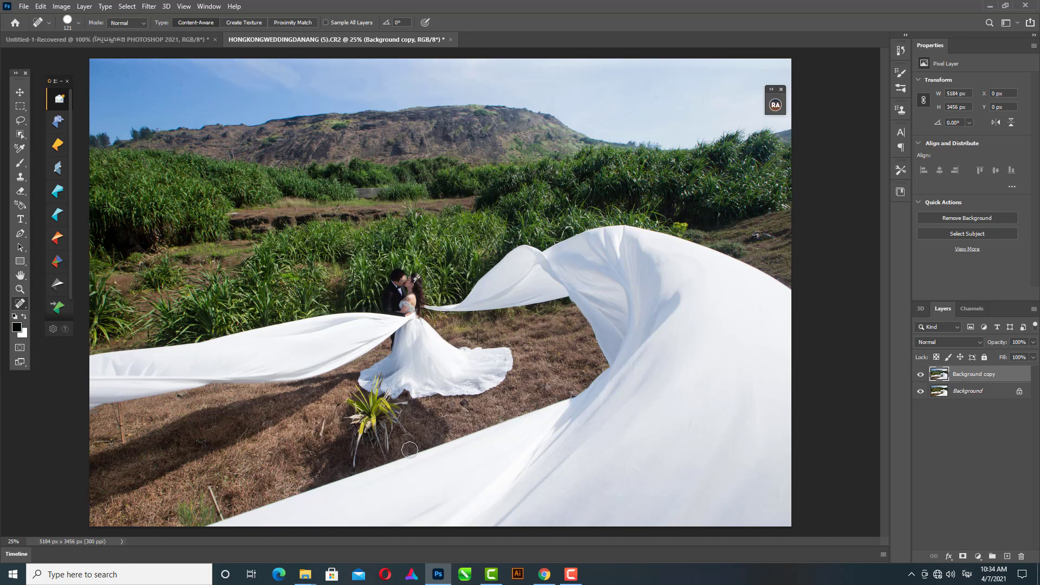
left_click_drag(211, 498, 216, 506)
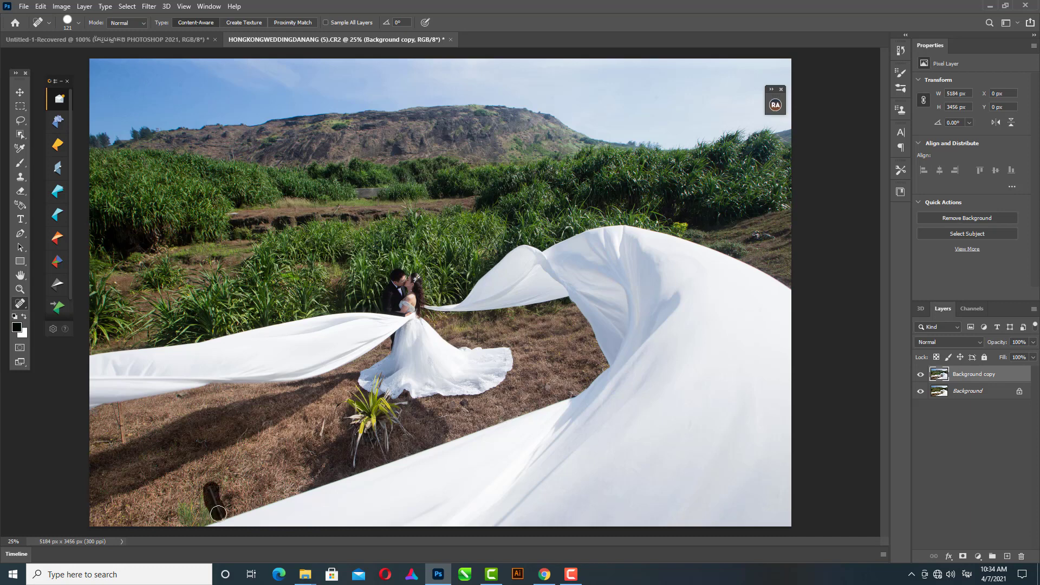
scroll(257, 425, "up", 1)
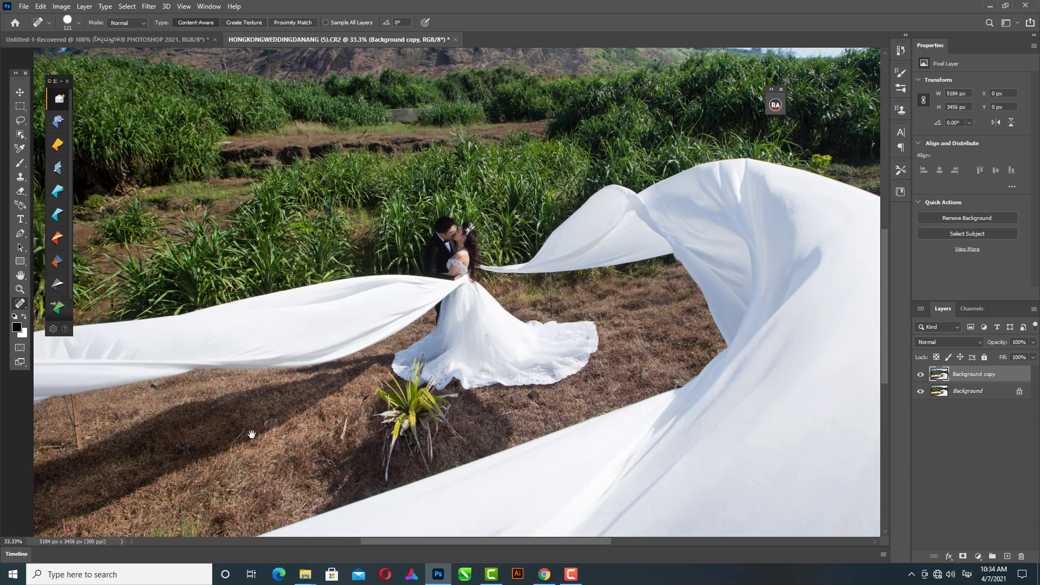
left_click_drag(257, 425, 387, 266)
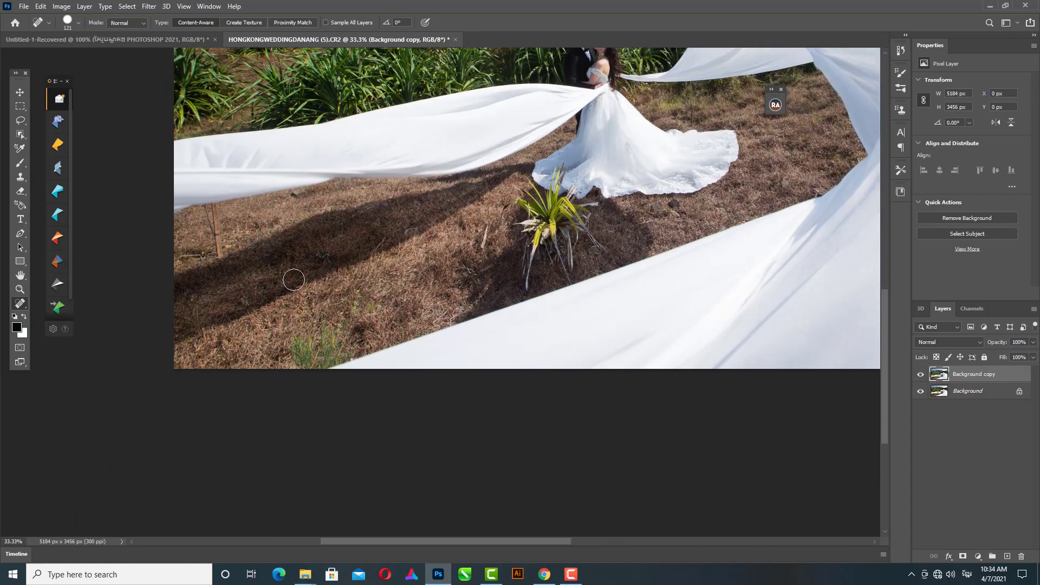
left_click_drag(217, 260, 213, 217)
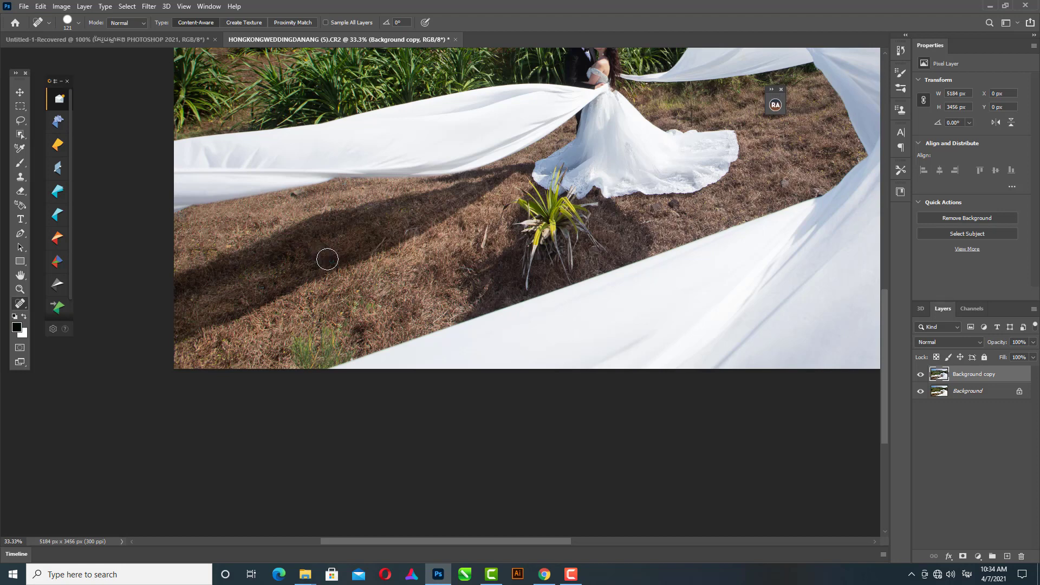
scroll(549, 247, "right", 1)
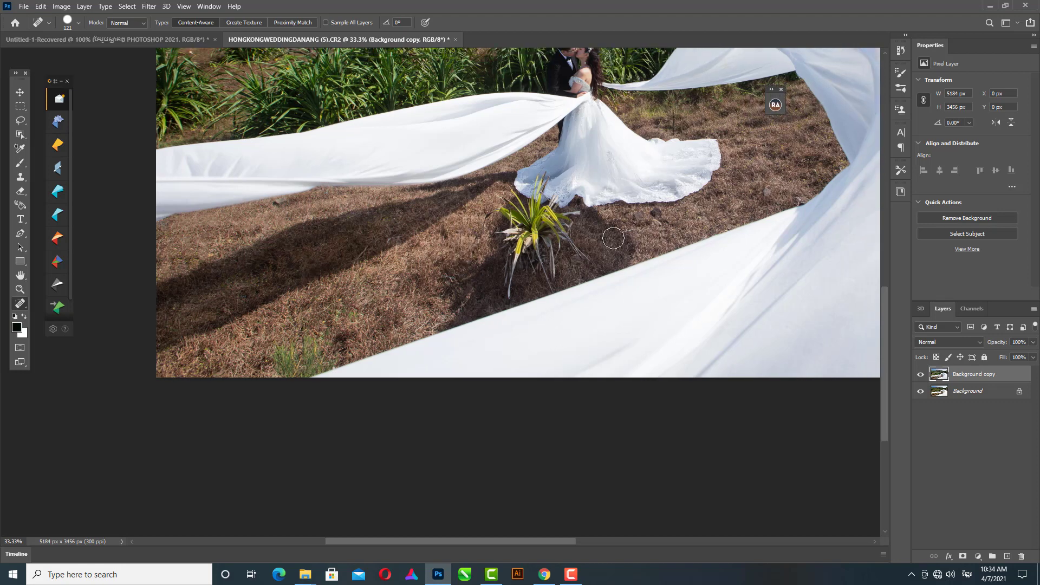
left_click_drag(623, 219, 658, 216)
Heal the remaining small spots and thin stick near the couple, then zoom out.
left_click_drag(751, 197, 454, 354)
left_click(380, 277)
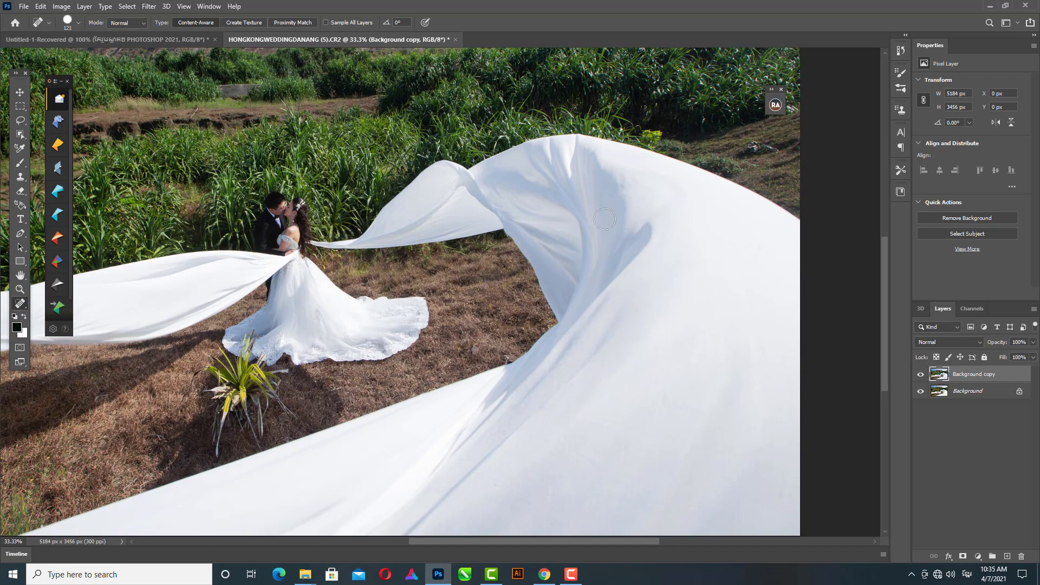
left_click(748, 149)
left_click_drag(748, 149, 605, 242)
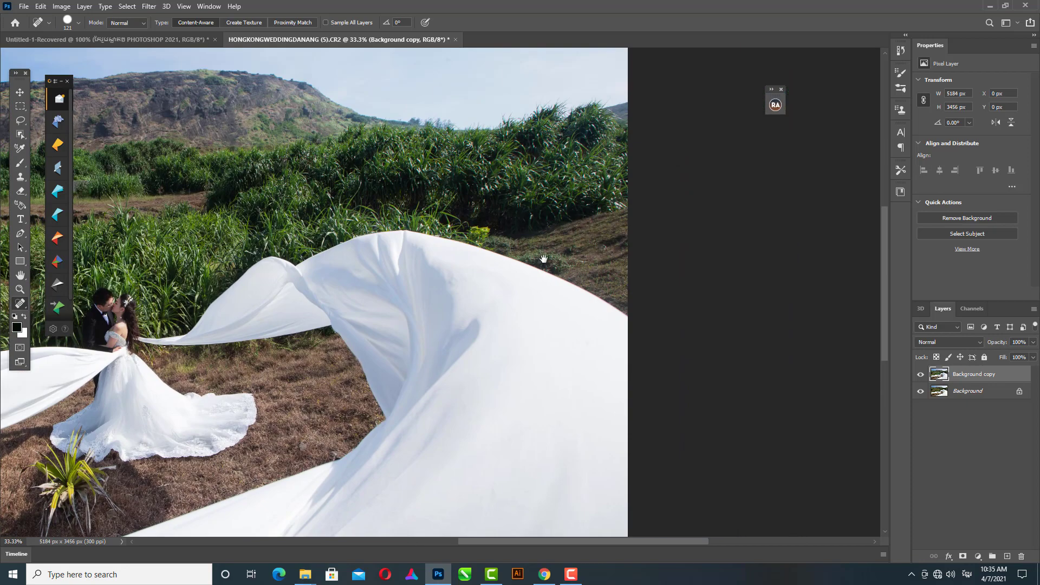
left_click_drag(291, 145, 485, 189)
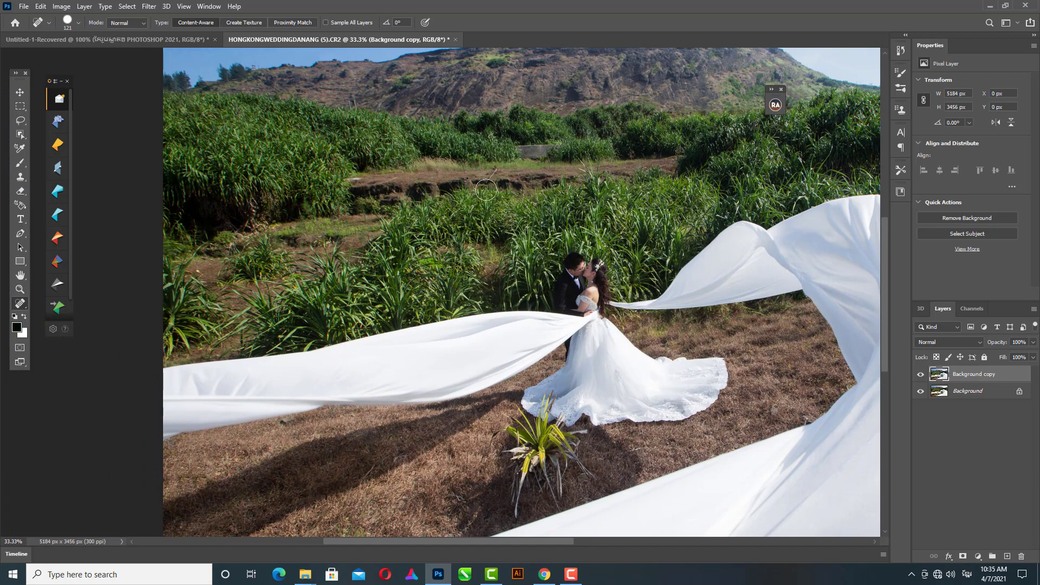
left_click(496, 174)
scroll(562, 246, "down", 2)
scroll(547, 249, "down", 3)
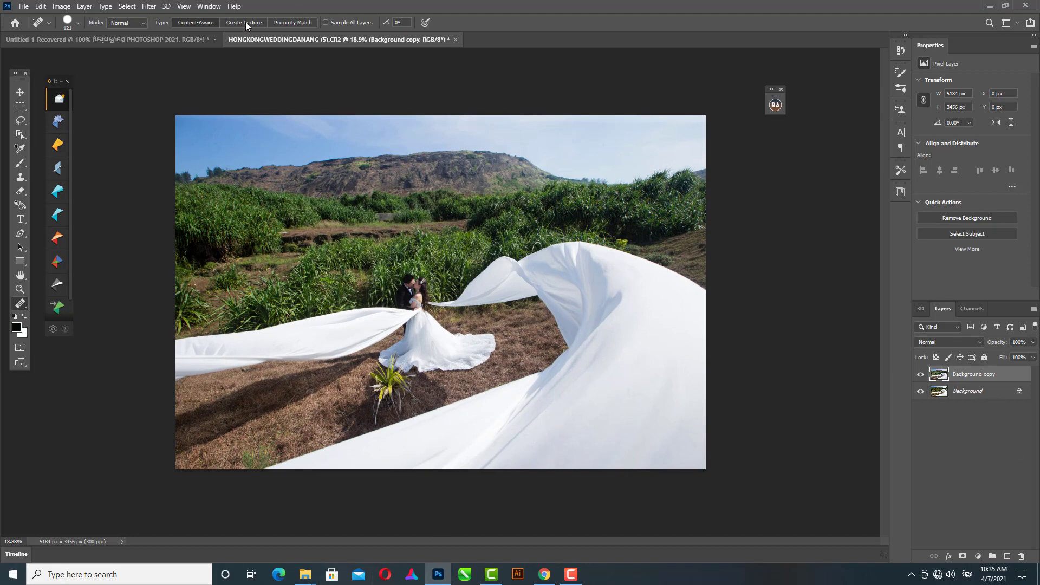
Open Liquify and push the left fabric strand's edge with an enlarged Forward Warp brush.
left_click(149, 6)
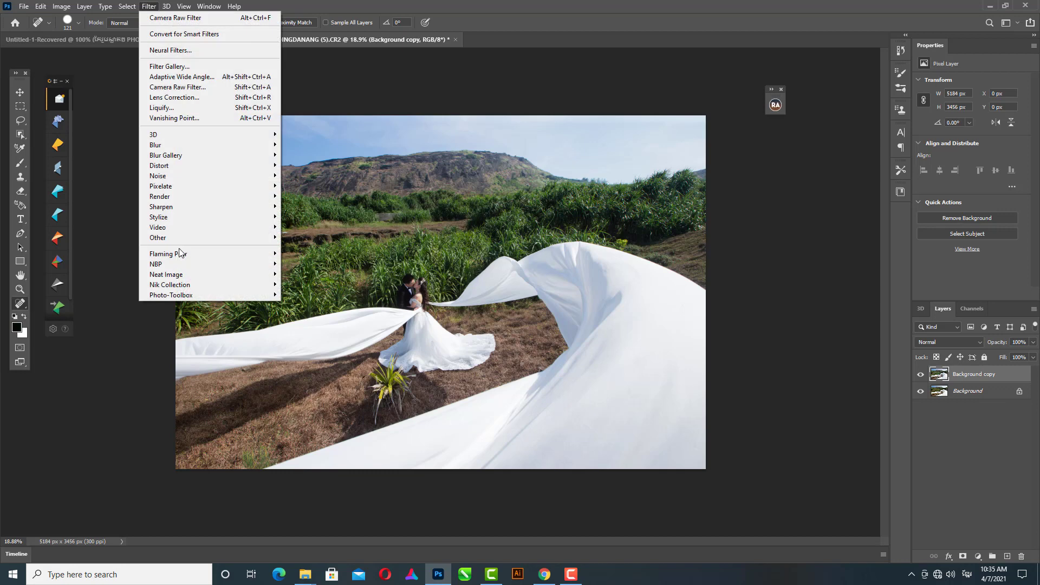
left_click(164, 111)
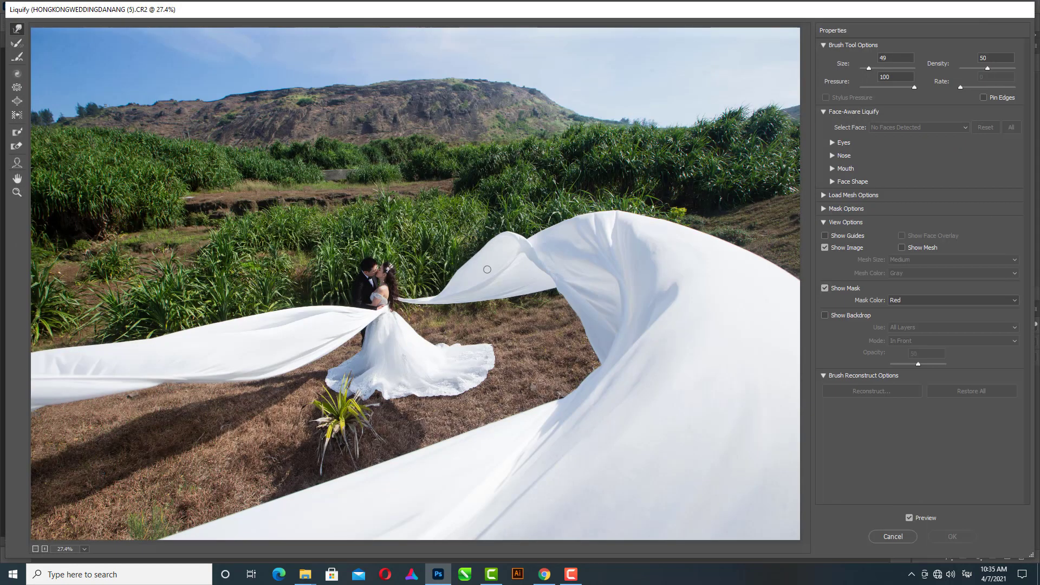
key("bracketright")
key("bracketright")
key("bracketright")
key("bracketright")
key("bracketright")
key("bracketright")
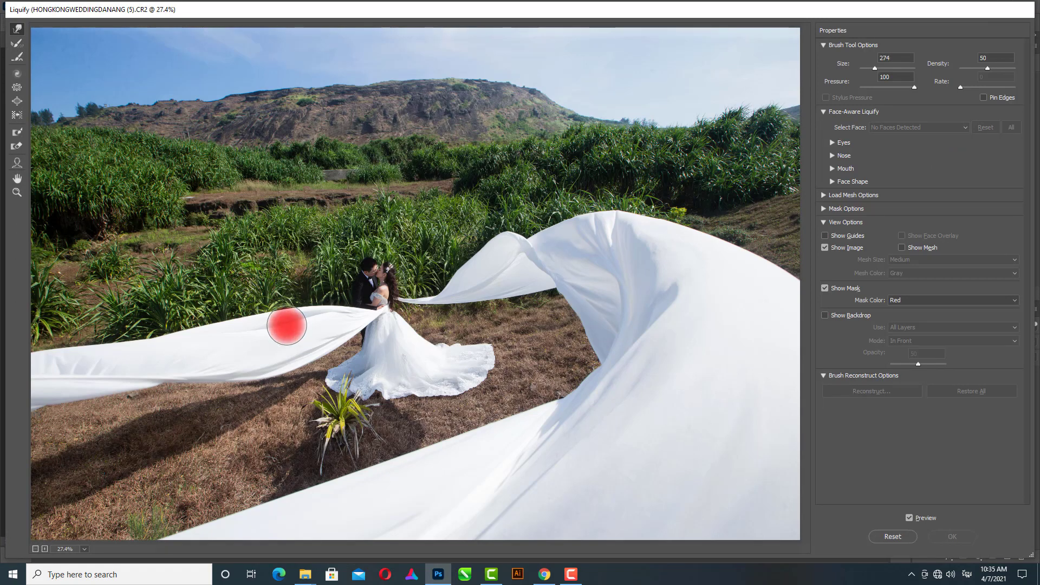
left_click(301, 332)
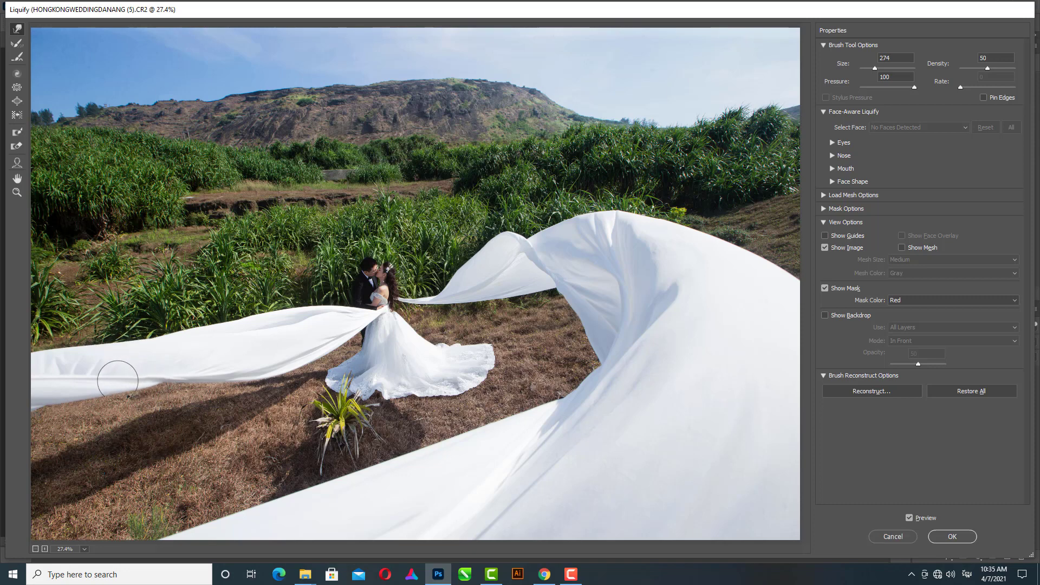
Warp the left and lower fabric edges with the brush at varying sizes.
mouse_move(105, 388)
left_mouse_down()
mouse_move(141, 376)
mouse_move(42, 413)
left_mouse_up()
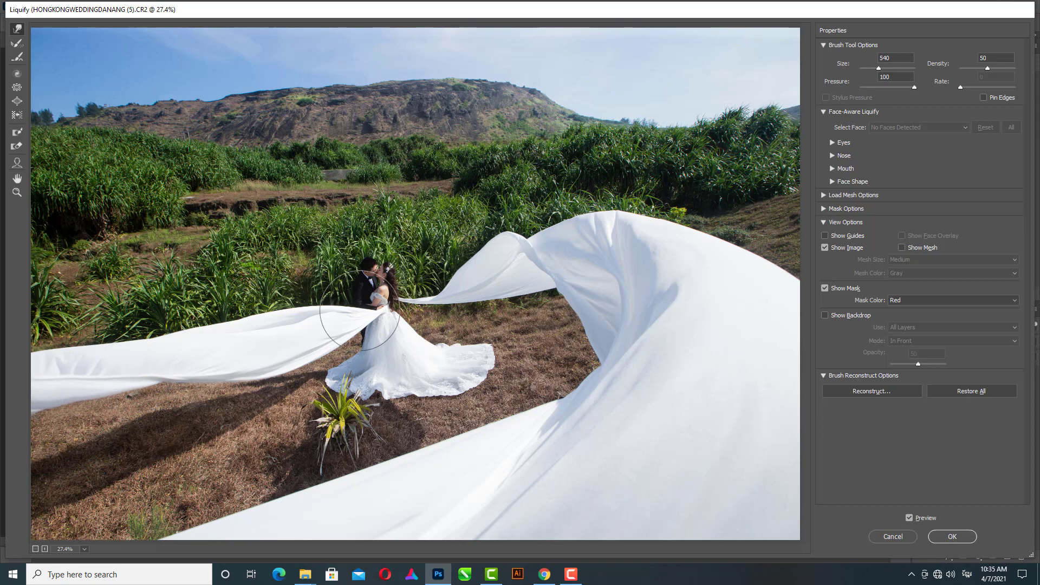
left_click_drag(336, 325, 325, 325)
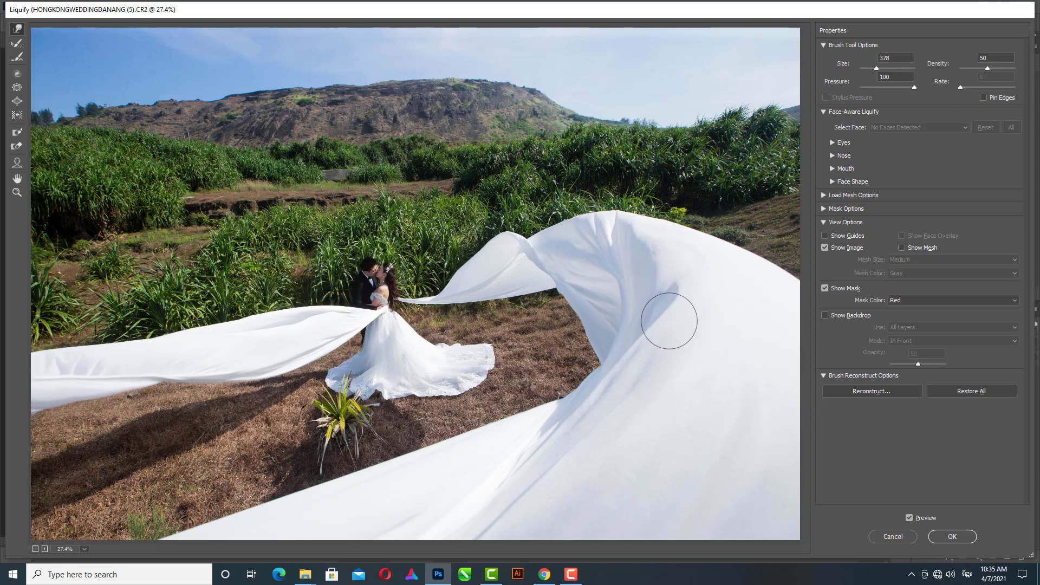
mouse_move(260, 488)
left_mouse_down()
mouse_move(238, 488)
mouse_move(304, 487)
left_mouse_up()
left_click_drag(221, 512, 225, 511)
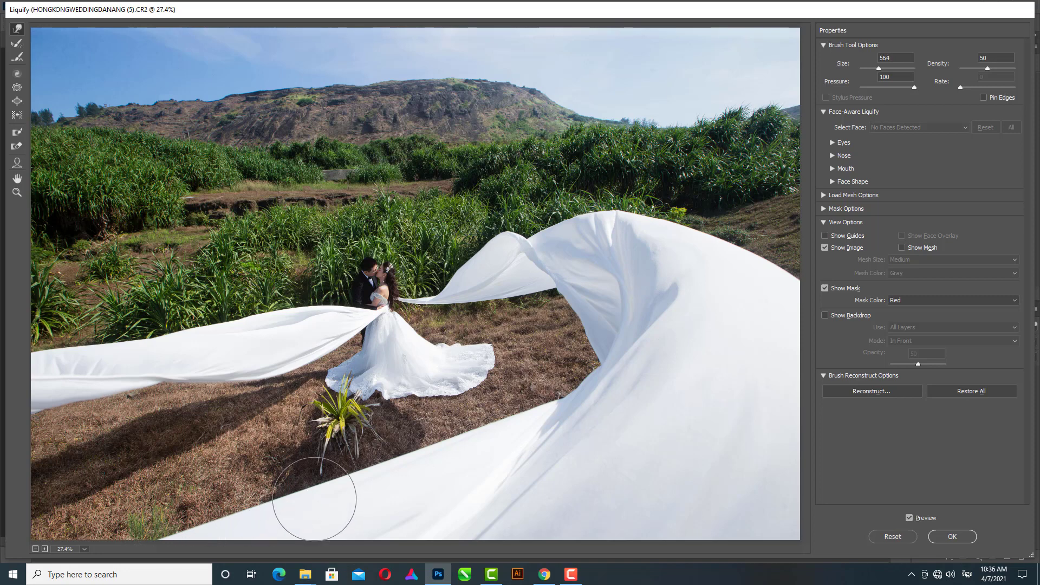
left_click_drag(504, 425, 507, 424)
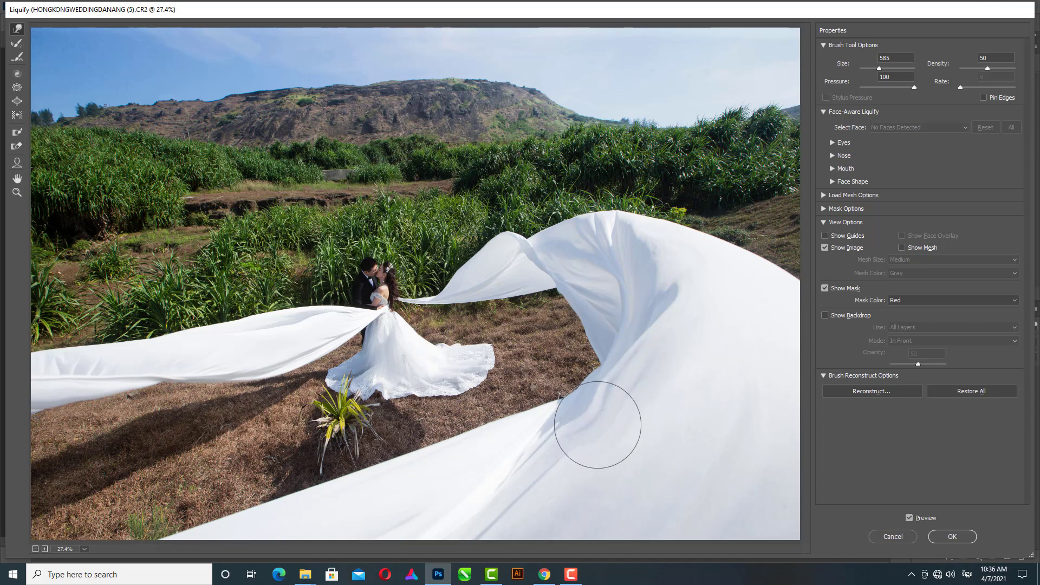
left_click_drag(512, 450, 511, 499)
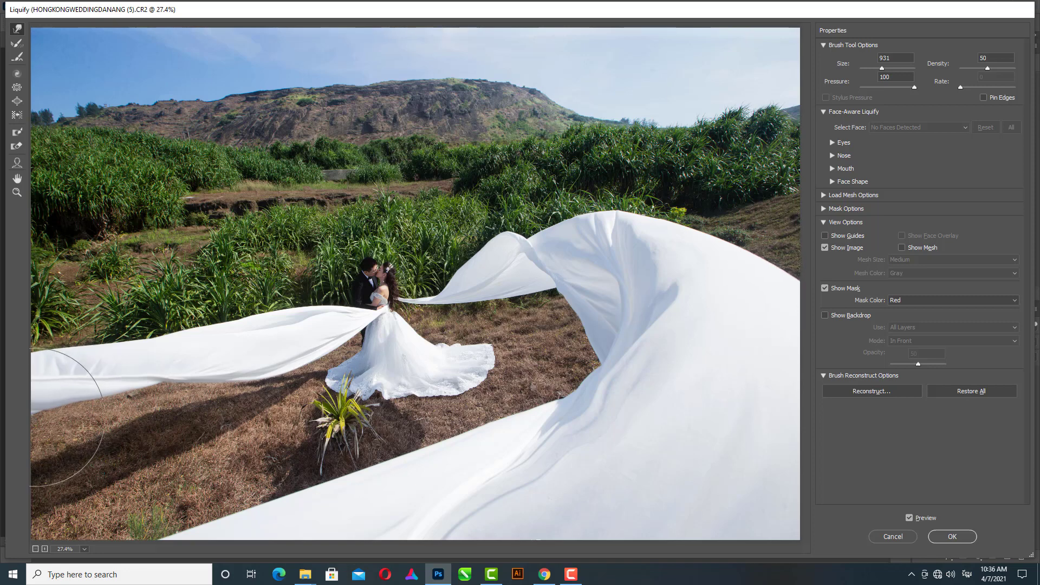
left_click_drag(78, 420, 54, 419)
Push the lower veil folds into smoother curves with a larger brush and apply Liquify.
left_click_drag(304, 325, 227, 344)
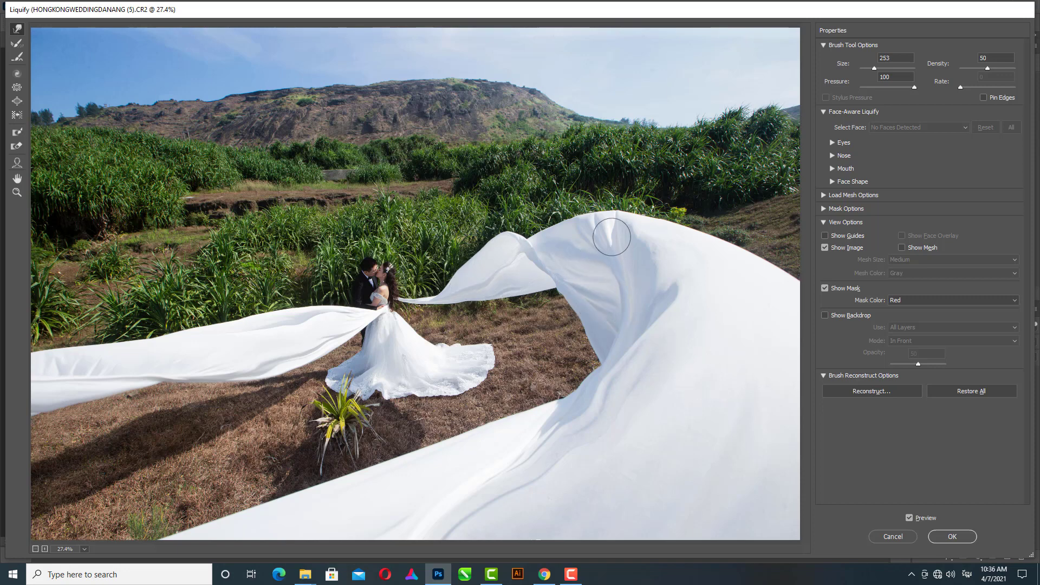
key("bracketright")
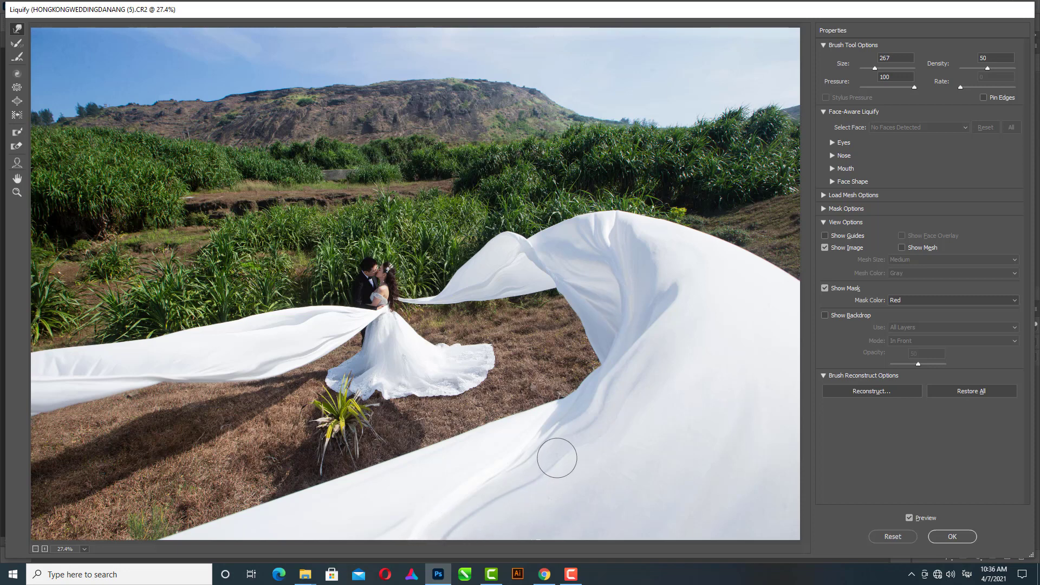
key("bracketright")
key("bracketright")
key("bracketright")
mouse_move(568, 475)
left_mouse_down()
mouse_move(550, 475)
mouse_move(654, 433)
mouse_move(643, 405)
left_mouse_up()
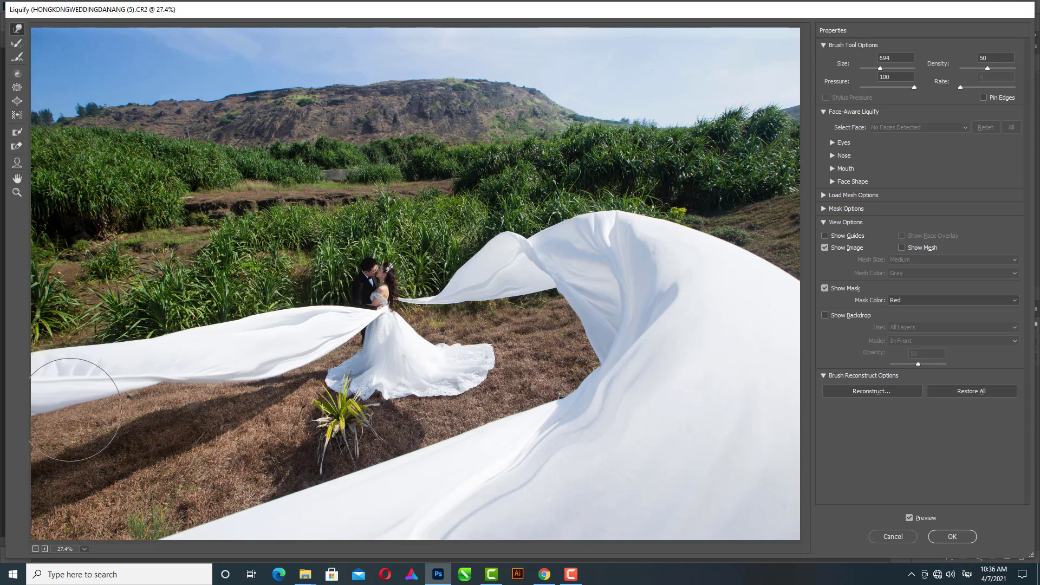
left_click(944, 537)
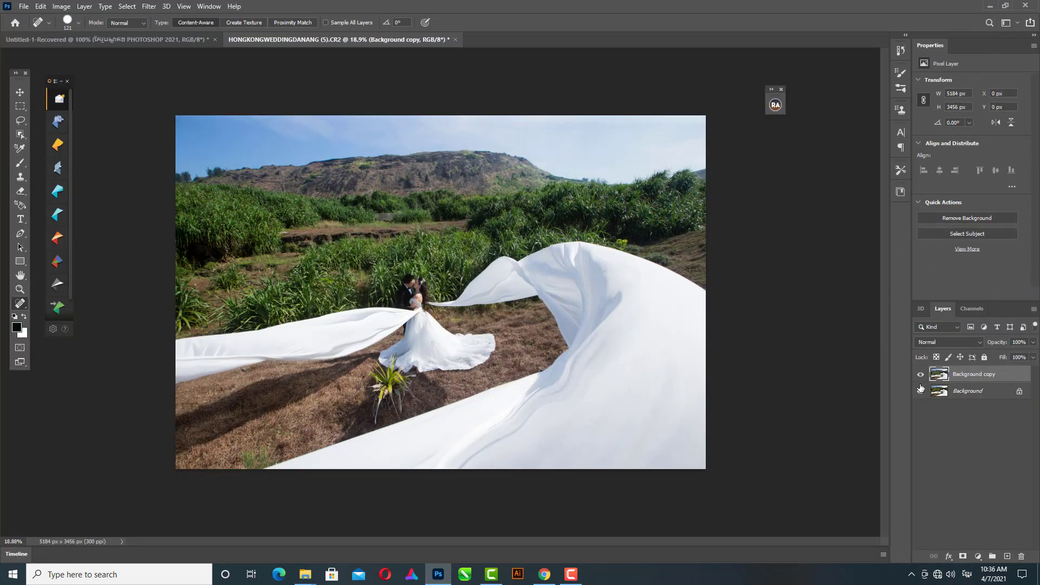
Toggle the warped layer's visibility to compare, then open the Camera Raw filter.
left_click(920, 373)
left_click(920, 374)
left_click(920, 375)
left_click(920, 375)
left_click(149, 6)
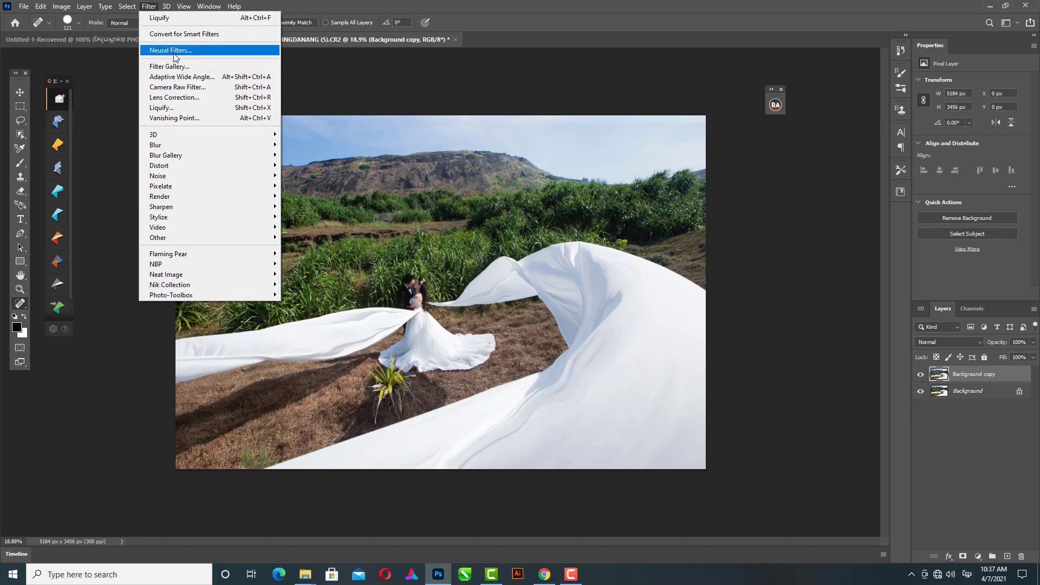
left_click(178, 87)
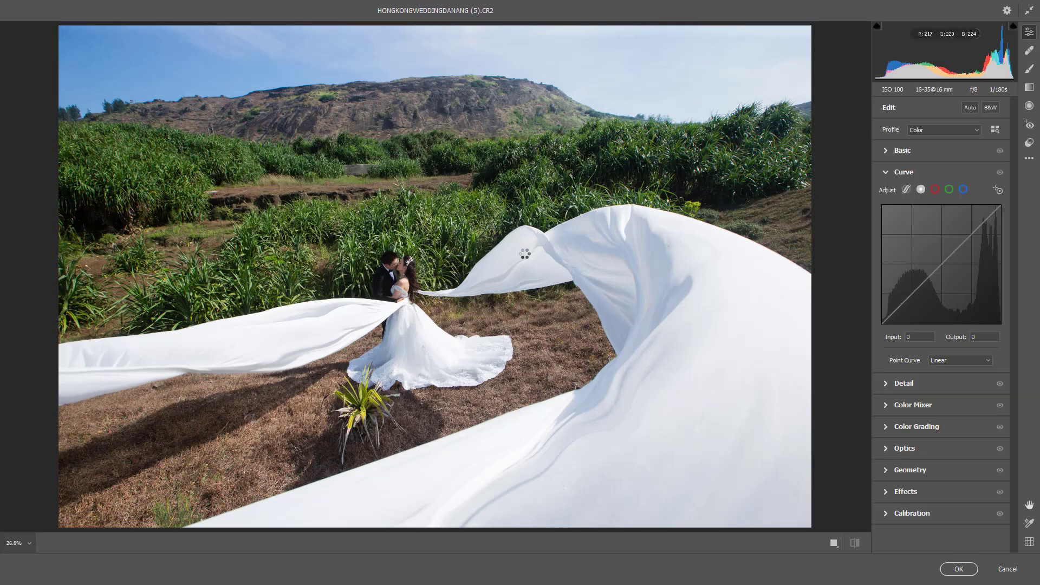
In Color Mixer, shift the Greens, Yellows, Aquas and Blues hues.
left_click(885, 150)
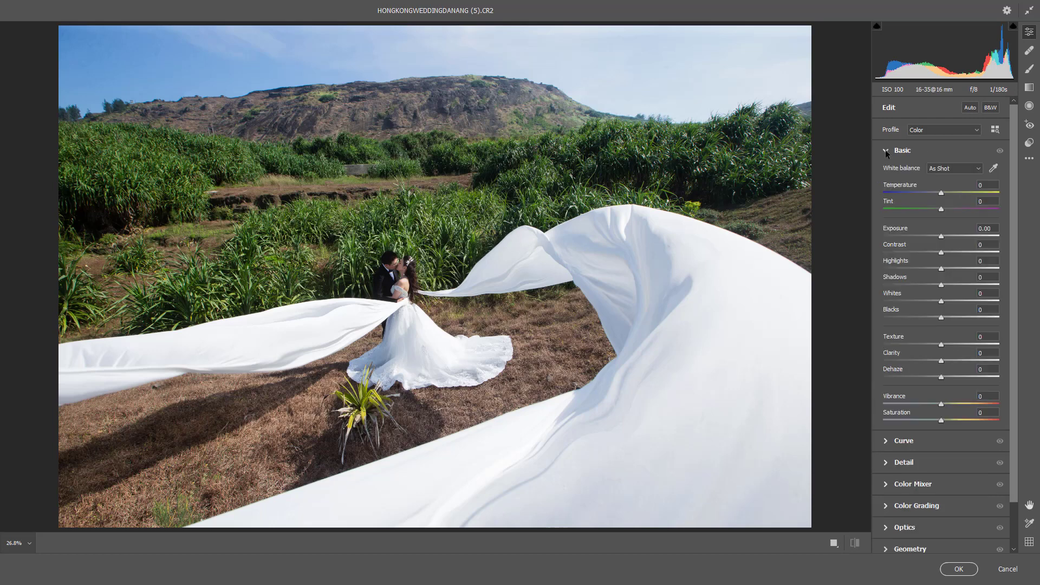
left_click(885, 150)
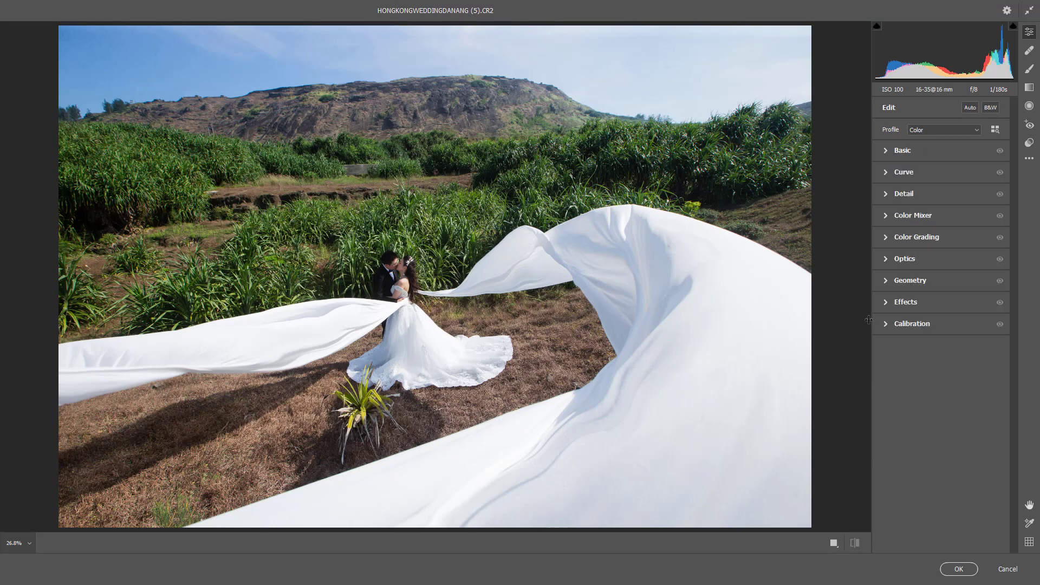
left_click(886, 215)
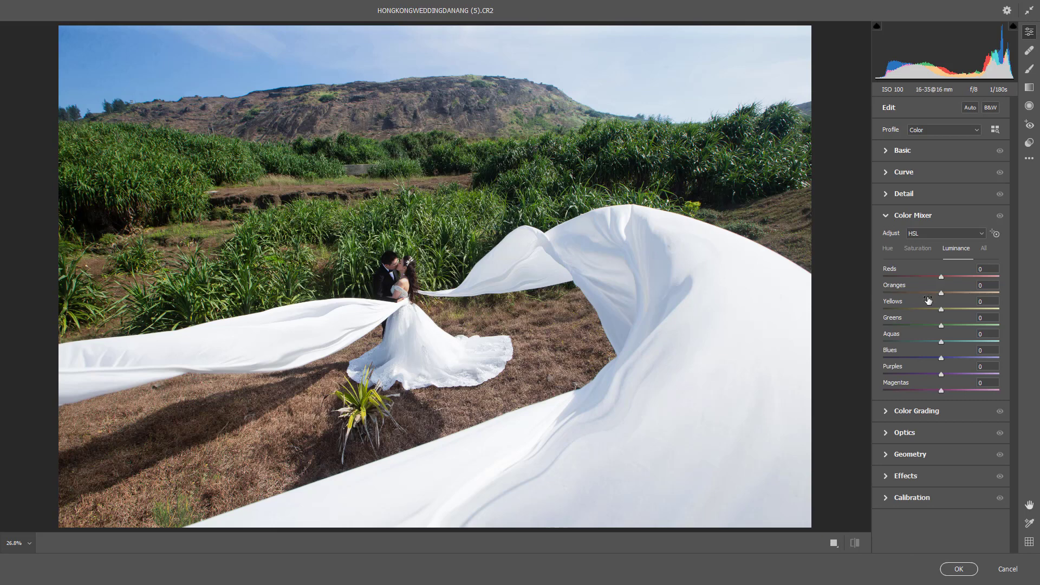
left_click(887, 248)
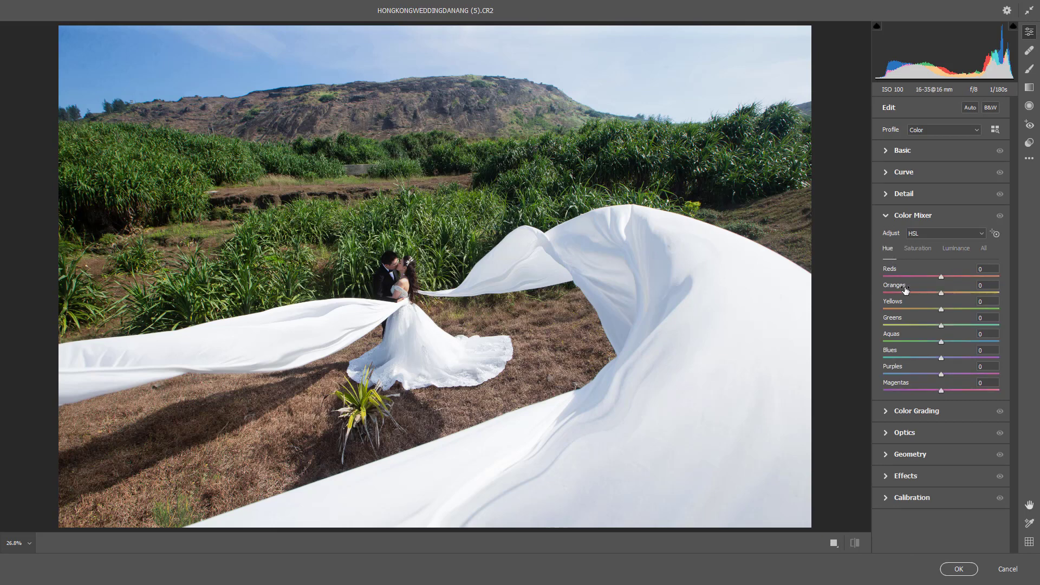
left_click(943, 329)
left_click_drag(944, 326, 943, 324)
left_click_drag(960, 310, 967, 309)
mouse_move(942, 342)
left_mouse_down()
mouse_move(895, 345)
mouse_move(1015, 331)
left_mouse_up()
left_click_drag(941, 362, 926, 355)
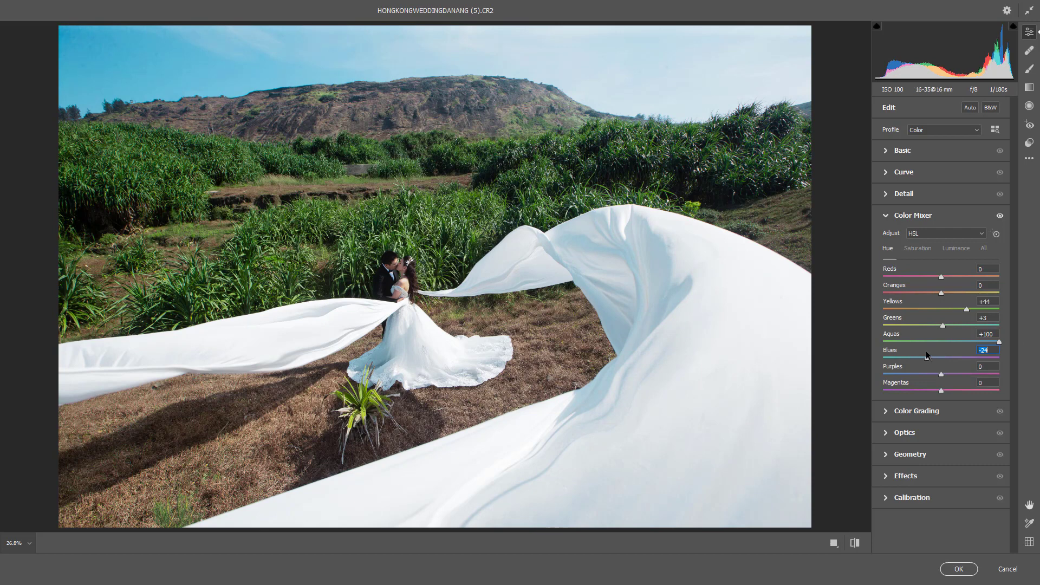
mouse_move(926, 354)
left_mouse_down()
mouse_move(935, 354)
mouse_move(892, 378)
mouse_move(931, 361)
left_mouse_up()
Boost green saturation and set luminance to Yellows +91, Greens -43.
left_click(914, 250)
mouse_move(944, 326)
left_mouse_down()
mouse_move(962, 308)
mouse_move(945, 337)
mouse_move(970, 337)
mouse_move(969, 326)
left_mouse_up()
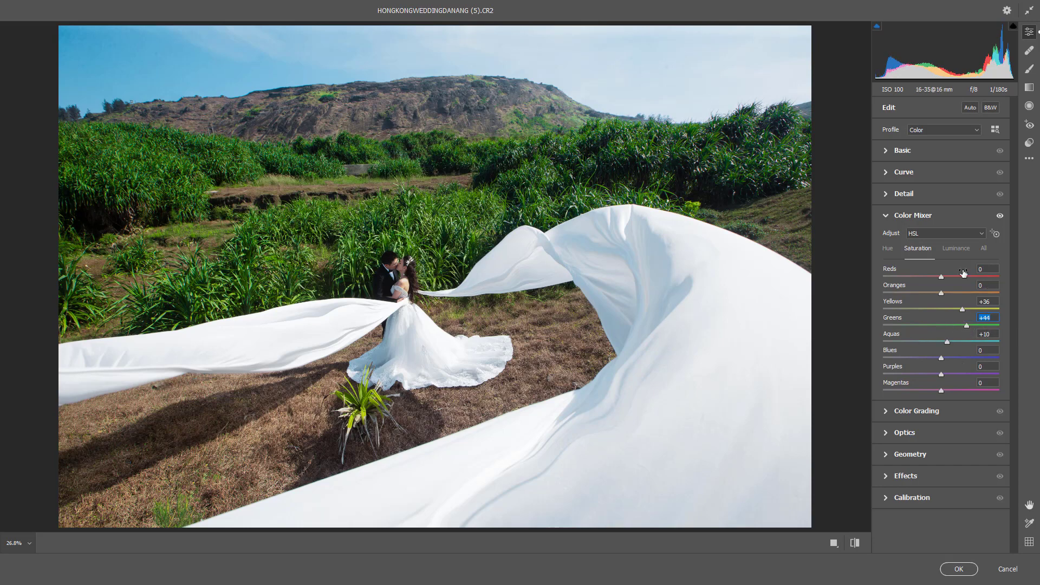
left_click(954, 248)
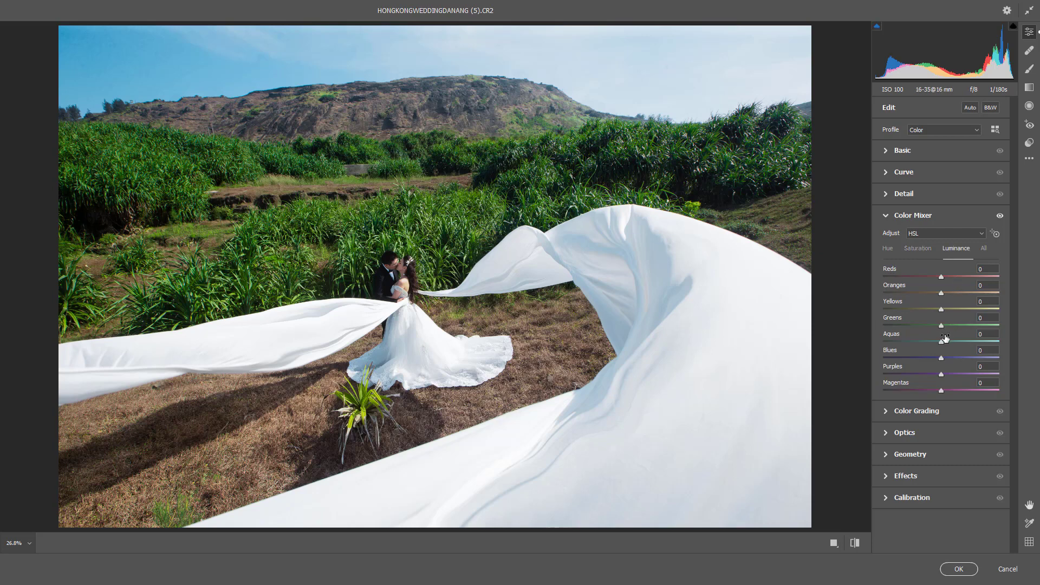
mouse_move(941, 325)
left_mouse_down()
mouse_move(929, 324)
mouse_move(961, 308)
mouse_move(916, 325)
mouse_move(994, 309)
left_mouse_up()
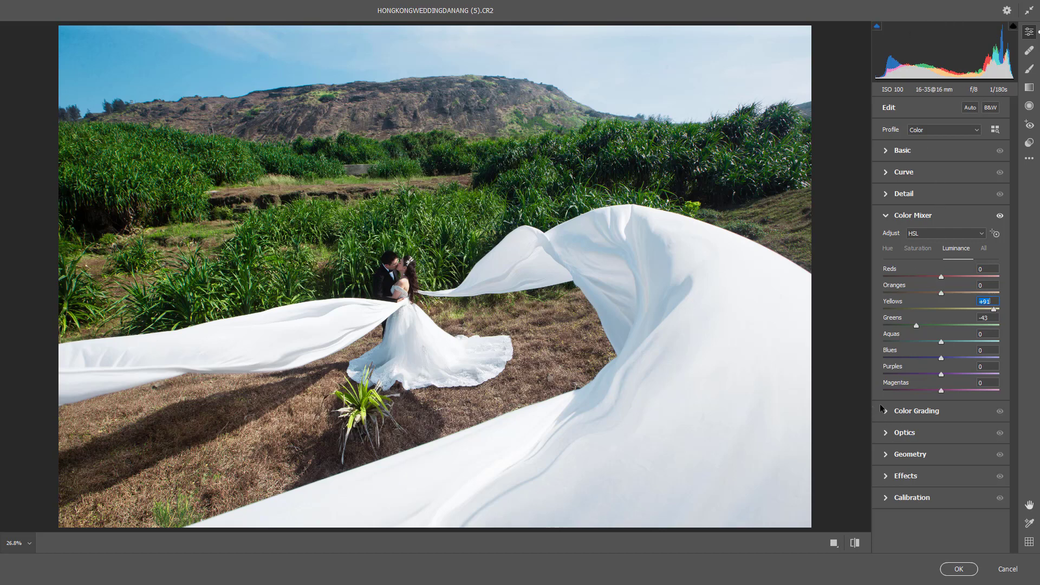
Nudge the Highlights colour-grading wheel toward magenta, then collapse Color Grading.
left_click(888, 411)
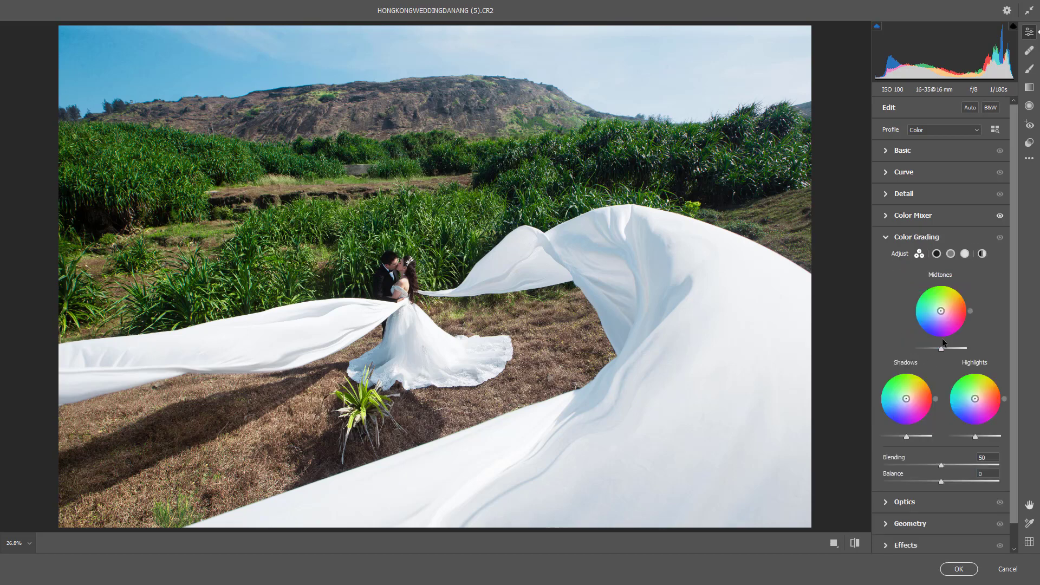
left_click(974, 399)
left_click_drag(974, 399, 971, 399)
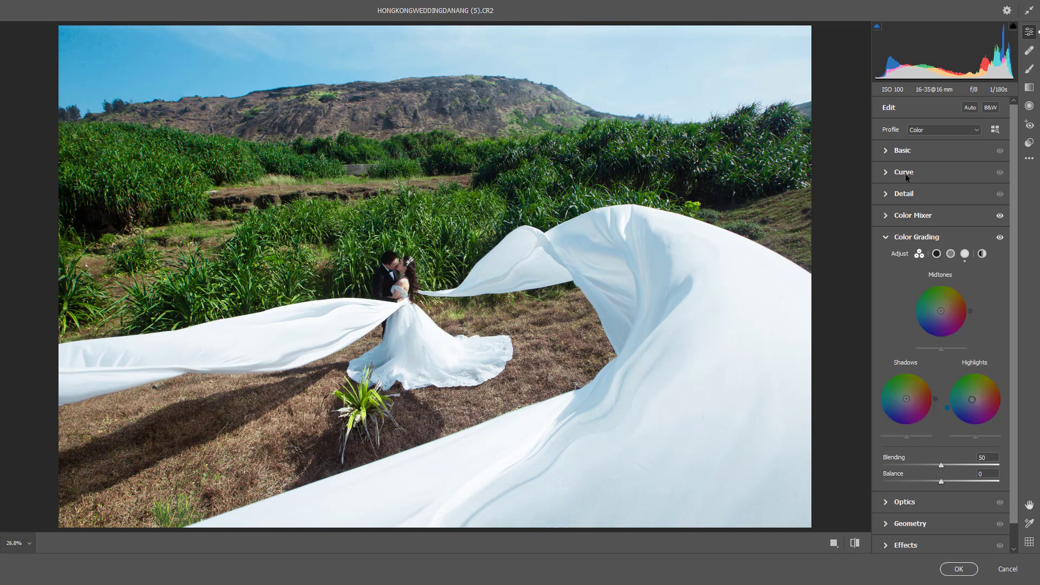
left_click(884, 237)
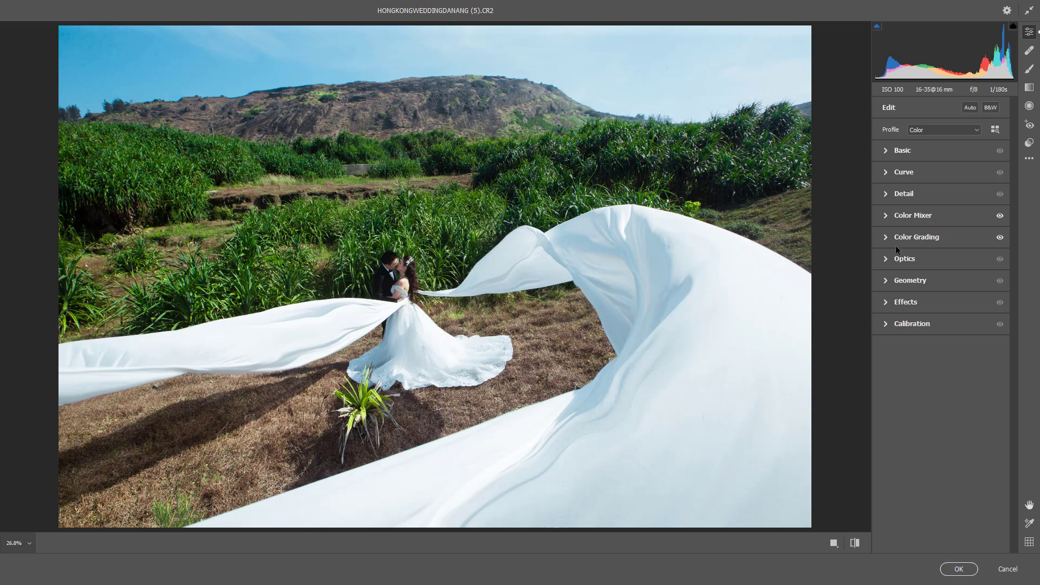
In Calibration, set Green Primary Hue +3, Saturation +17, Blue Primary Saturation +97, Hue -45.
left_click(888, 323)
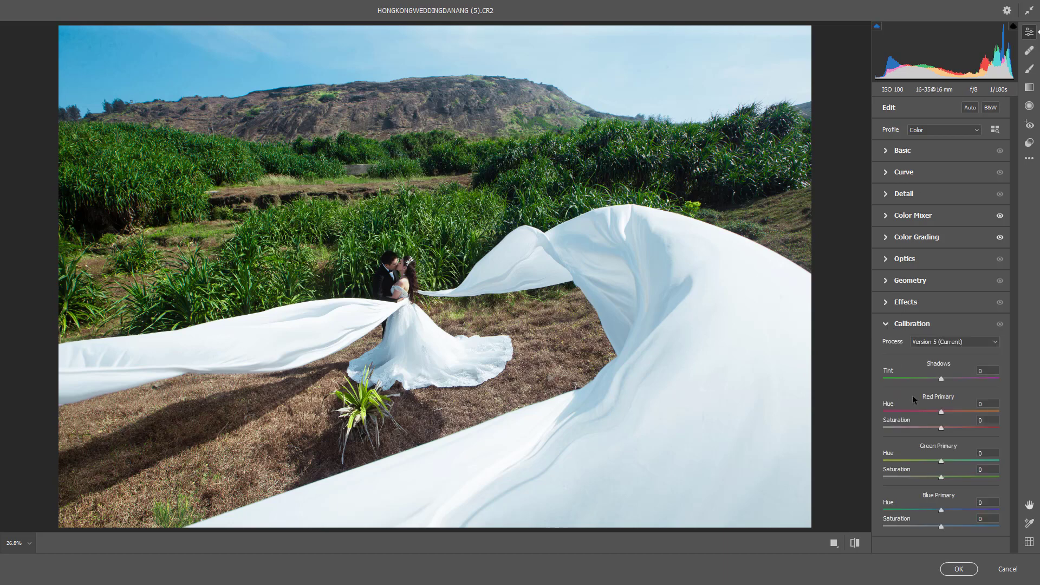
left_click(943, 460)
mouse_move(944, 462)
left_mouse_down()
mouse_move(956, 455)
mouse_move(943, 460)
mouse_move(949, 476)
mouse_move(967, 476)
mouse_move(951, 477)
mouse_move(934, 511)
mouse_move(968, 522)
mouse_move(956, 524)
mouse_move(1016, 517)
mouse_move(997, 515)
left_mouse_up()
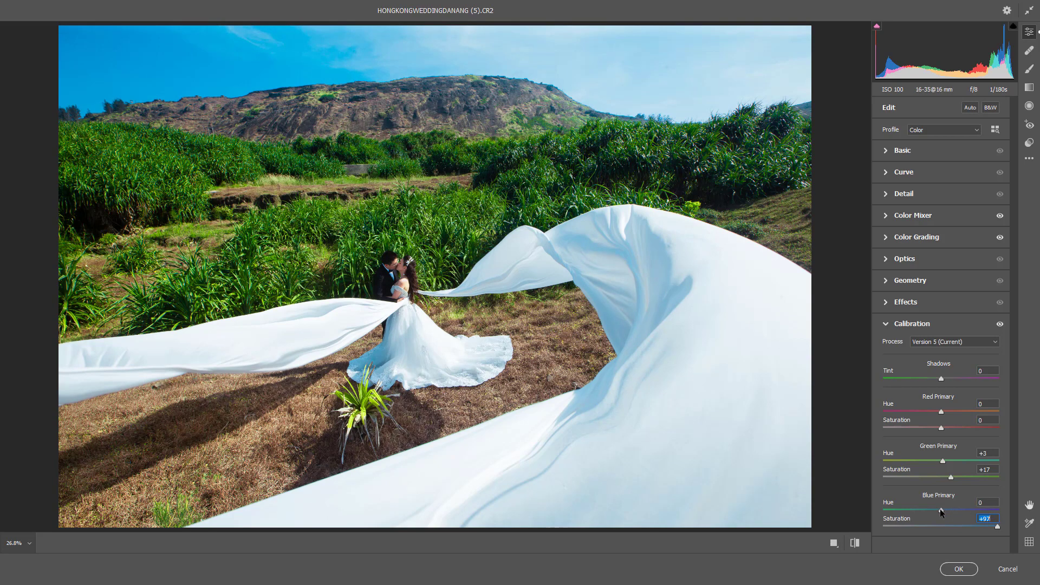
left_click_drag(940, 509, 914, 505)
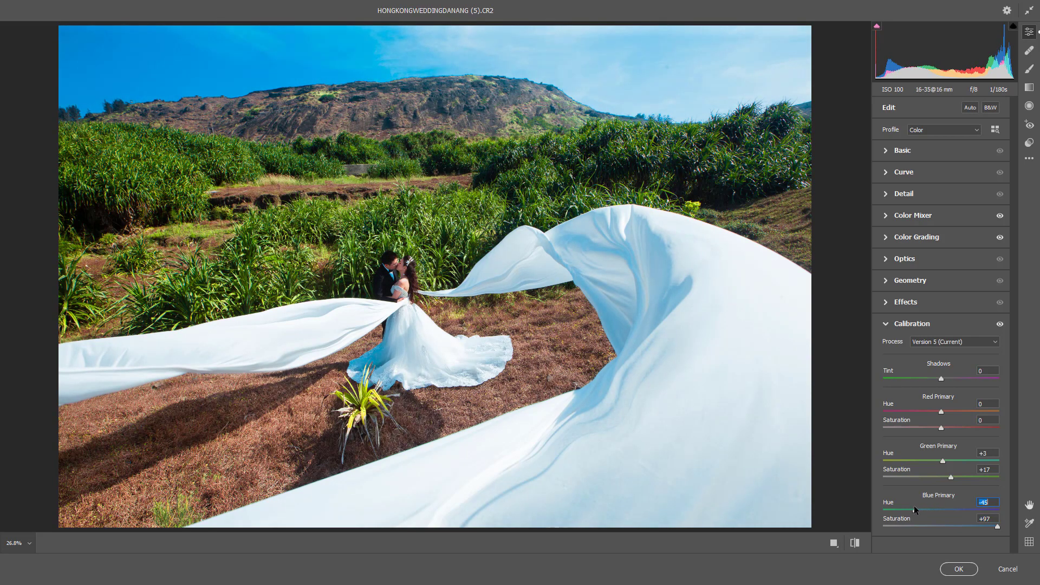
Lower the Highlights to -33 in the Basic panel.
left_click(888, 152)
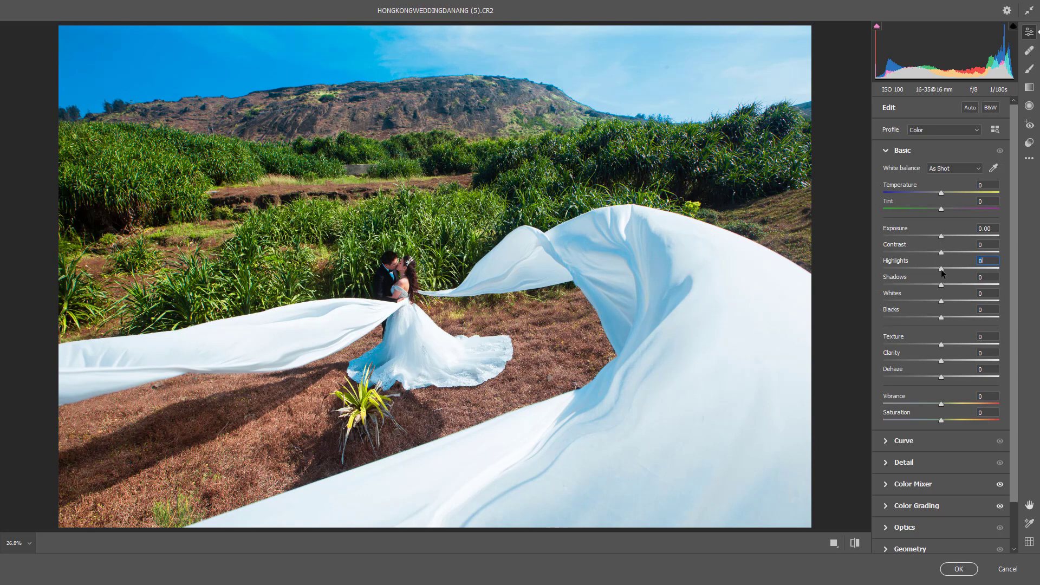
left_click_drag(941, 269, 905, 269)
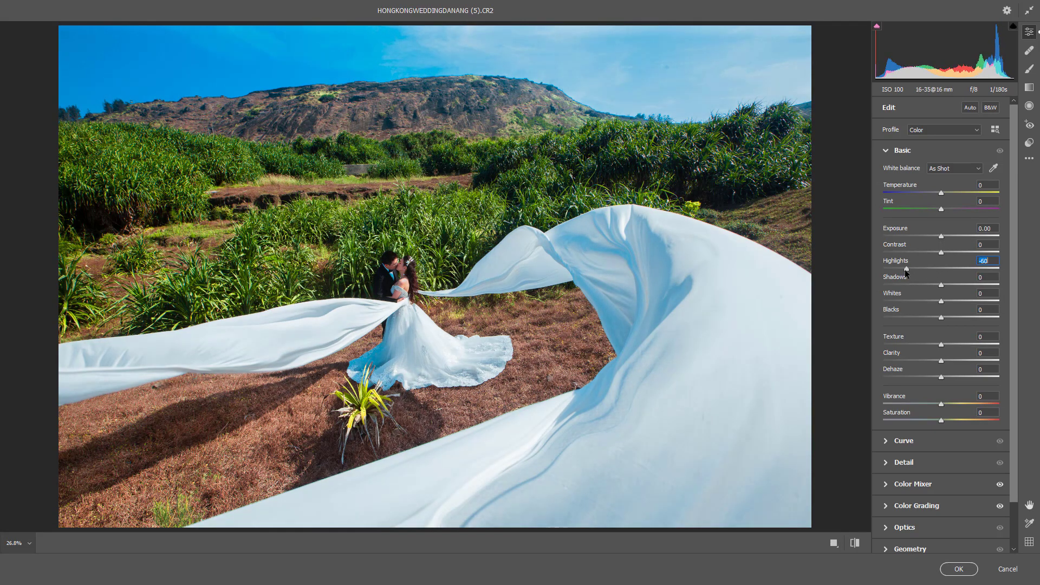
left_click_drag(906, 269, 922, 268)
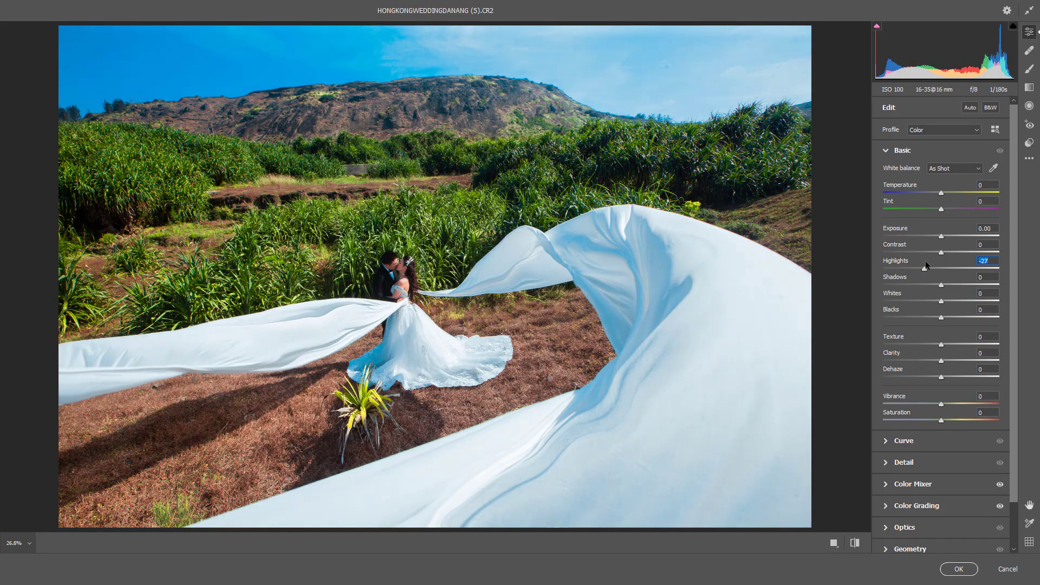
Return Blue Primary Hue near 0 and reduce Blue Primary Saturation to +29.
left_click(888, 503)
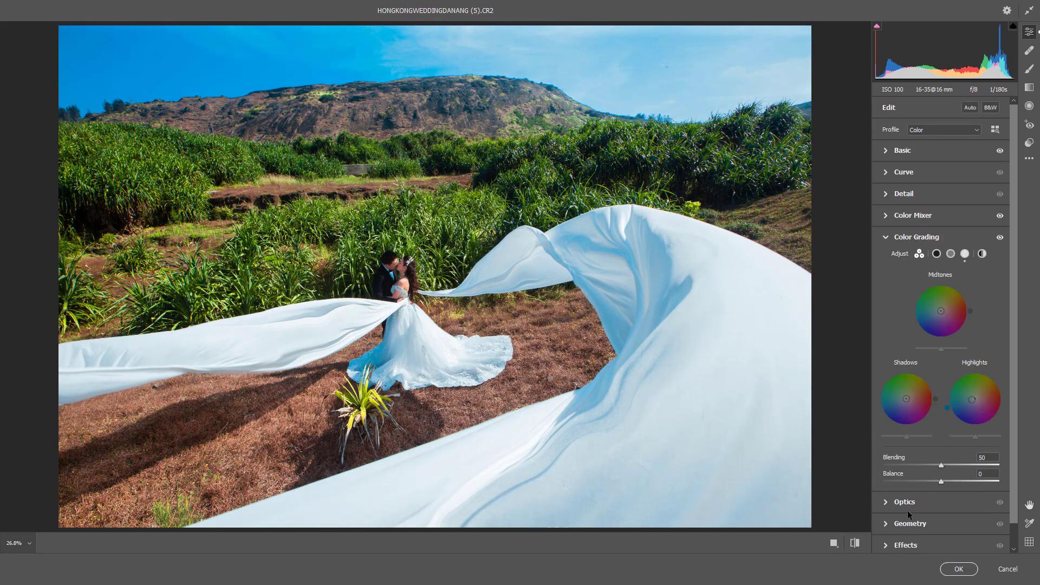
scroll(1008, 491, "down", 1)
left_click(888, 544)
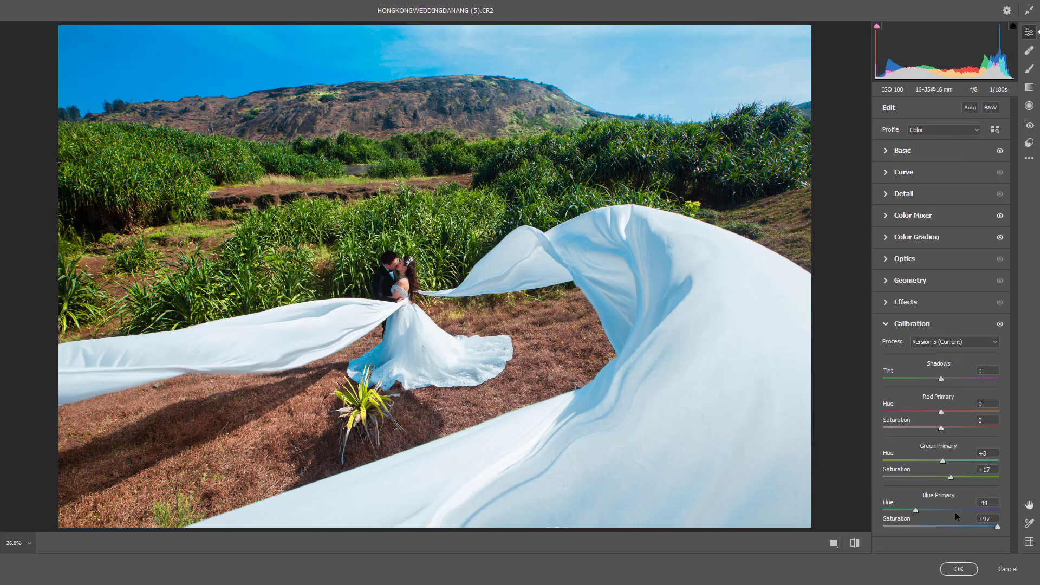
left_click_drag(920, 511, 943, 511)
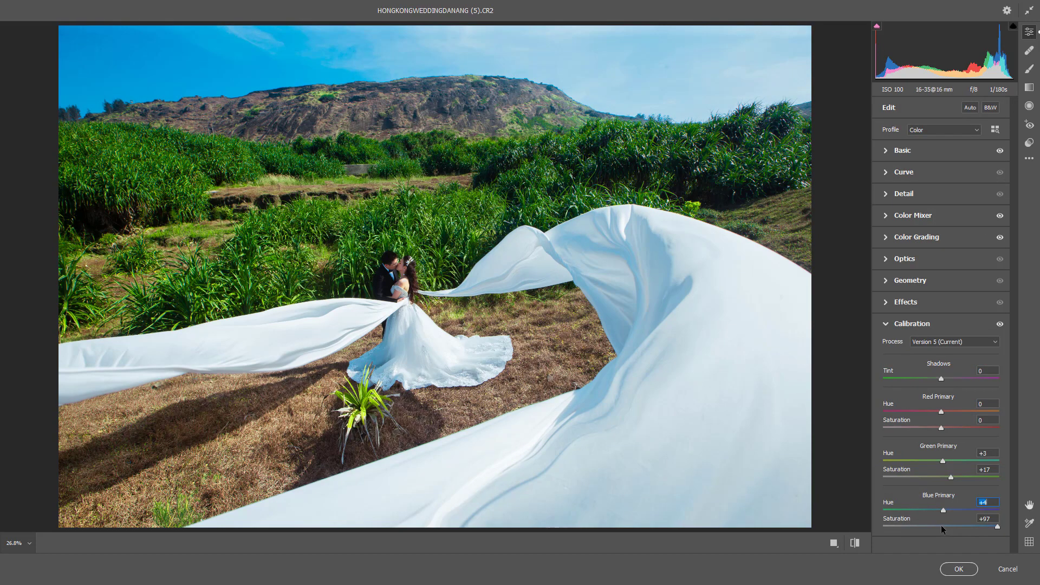
mouse_move(999, 528)
left_mouse_down()
mouse_move(957, 525)
mouse_move(941, 509)
left_mouse_up()
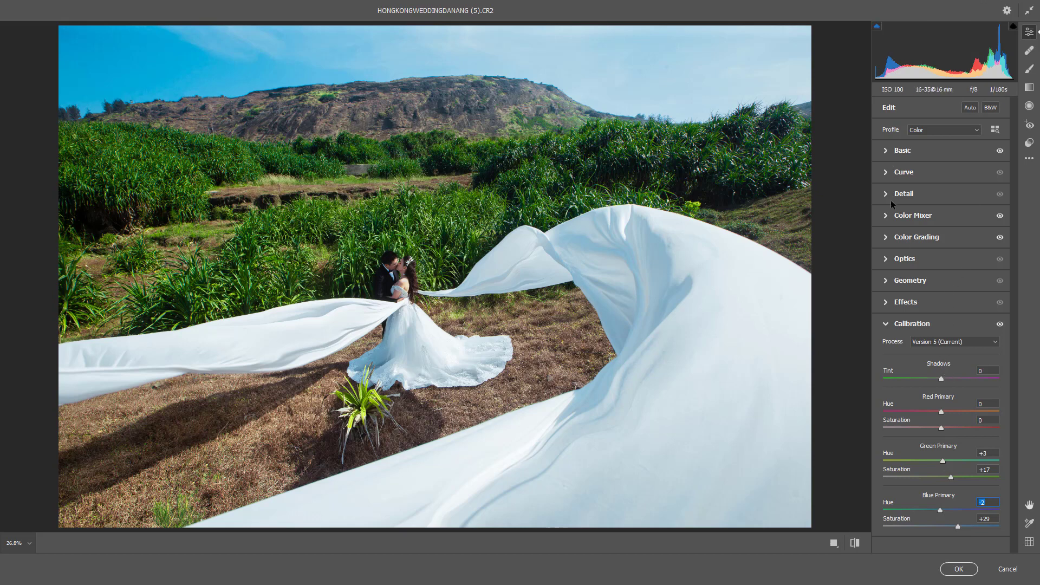
Set Shadows to -44 and cool the white balance temperature slightly.
left_click(885, 152)
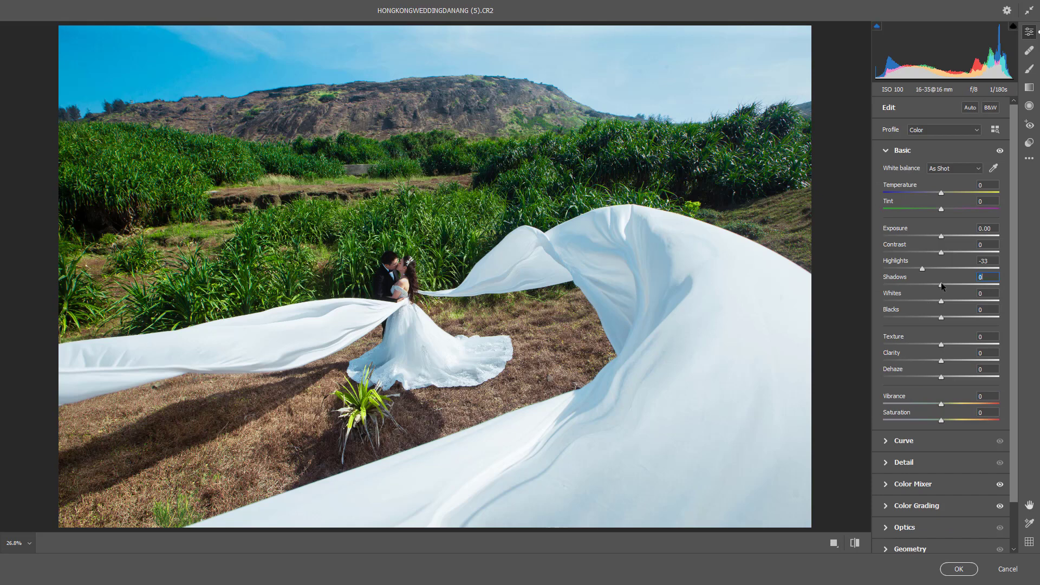
left_click_drag(940, 283, 916, 283)
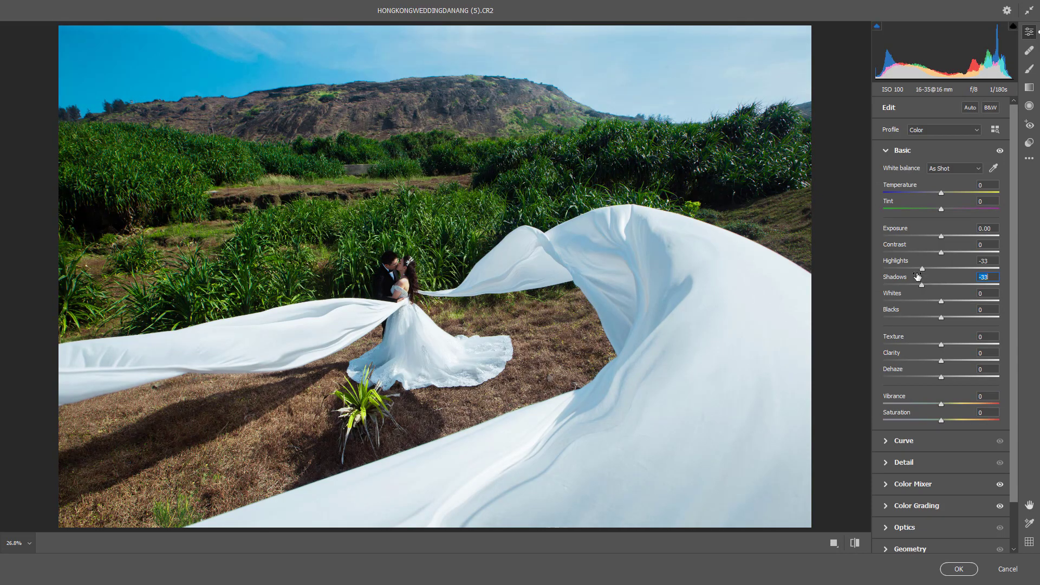
left_click_drag(942, 193, 939, 194)
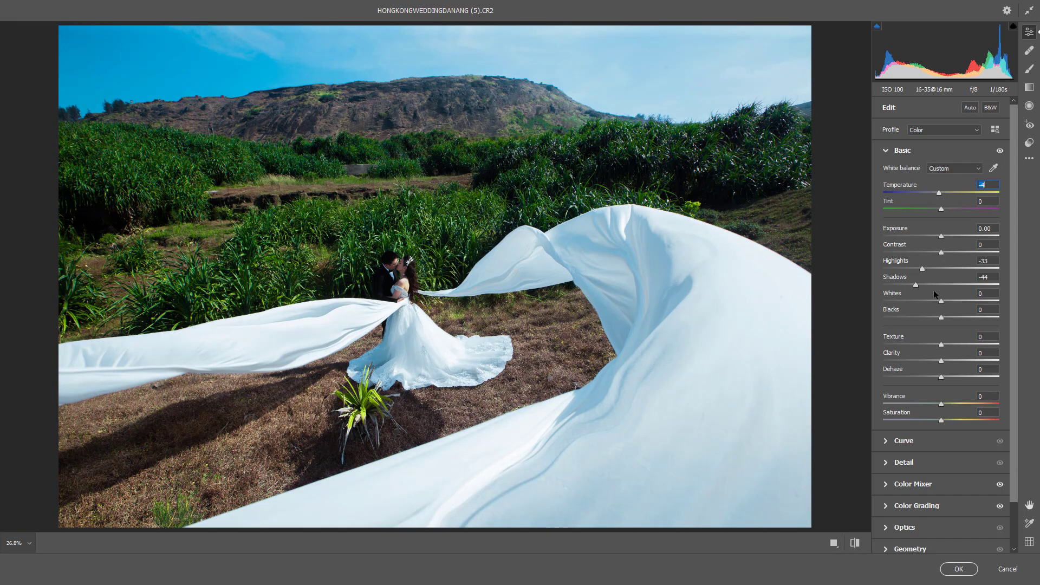
Tune aqua saturation, reset Purples and Blues hue to 0, and pull back the Aquas hue.
left_click(886, 487)
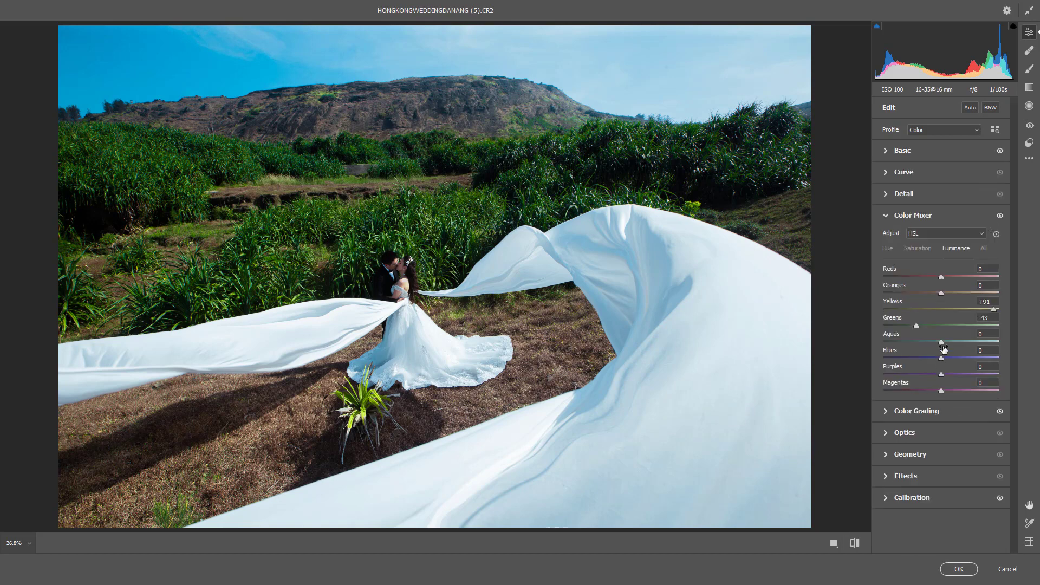
left_click(915, 248)
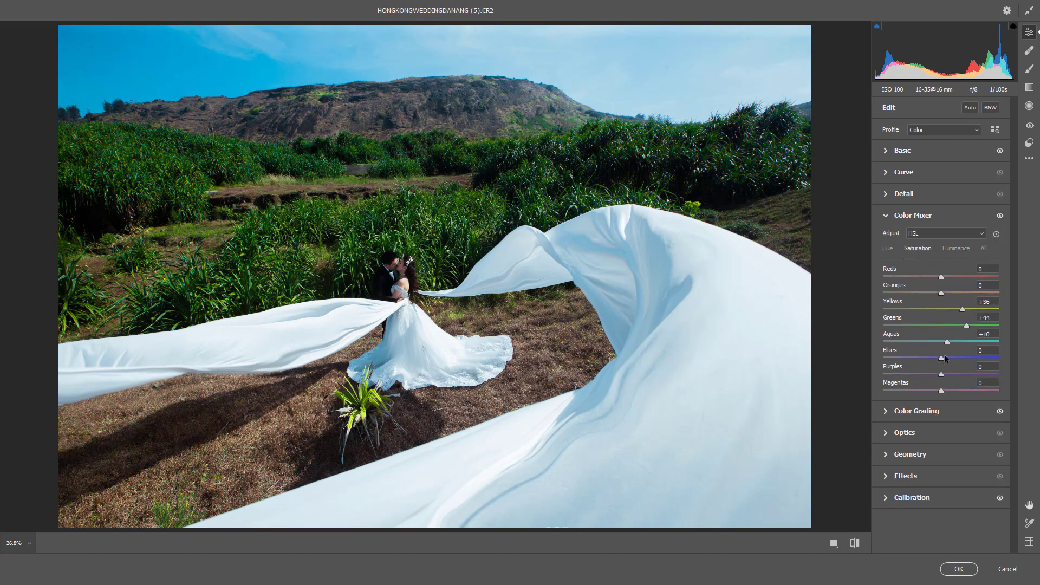
left_click_drag(940, 342, 913, 374)
left_click(887, 248)
double_click(911, 374)
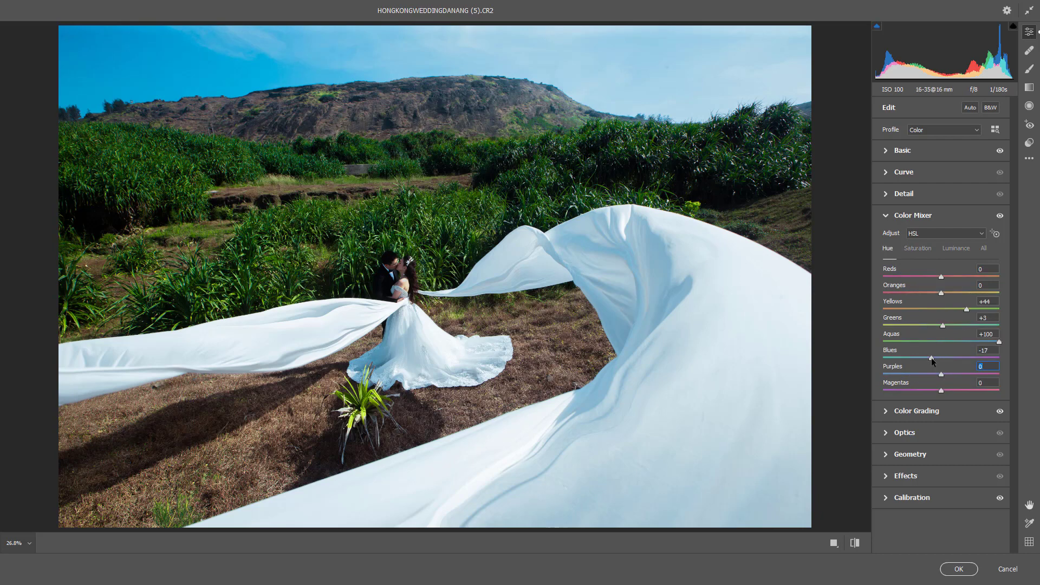
double_click(930, 358)
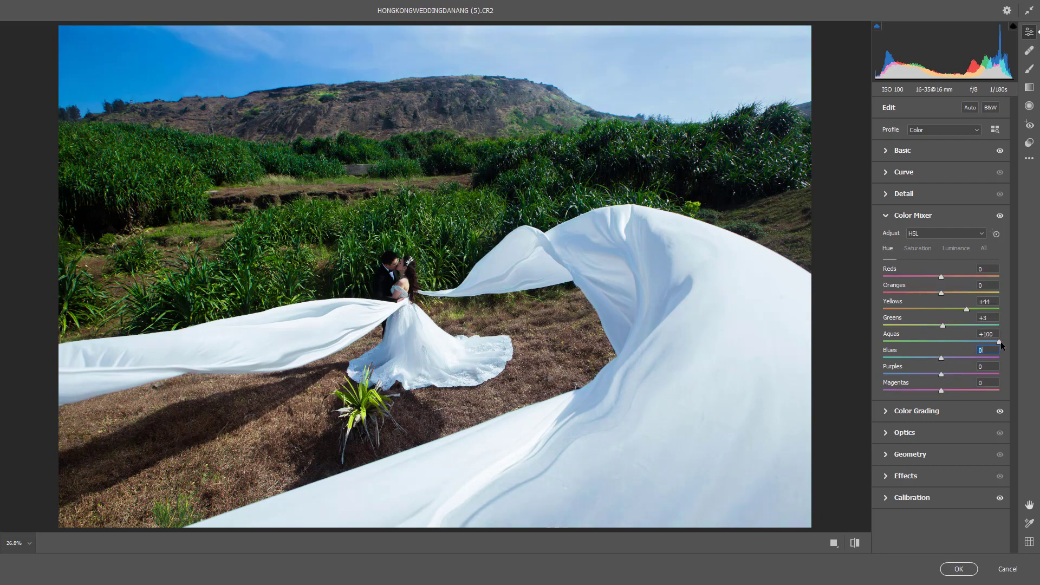
mouse_move(998, 342)
left_mouse_down()
mouse_move(944, 341)
mouse_move(954, 324)
mouse_move(943, 324)
left_mouse_up()
Ease Yellows luminance to +22, adjust aqua and green luminance, and lower green saturation to +9.
left_click(954, 248)
left_click(943, 341)
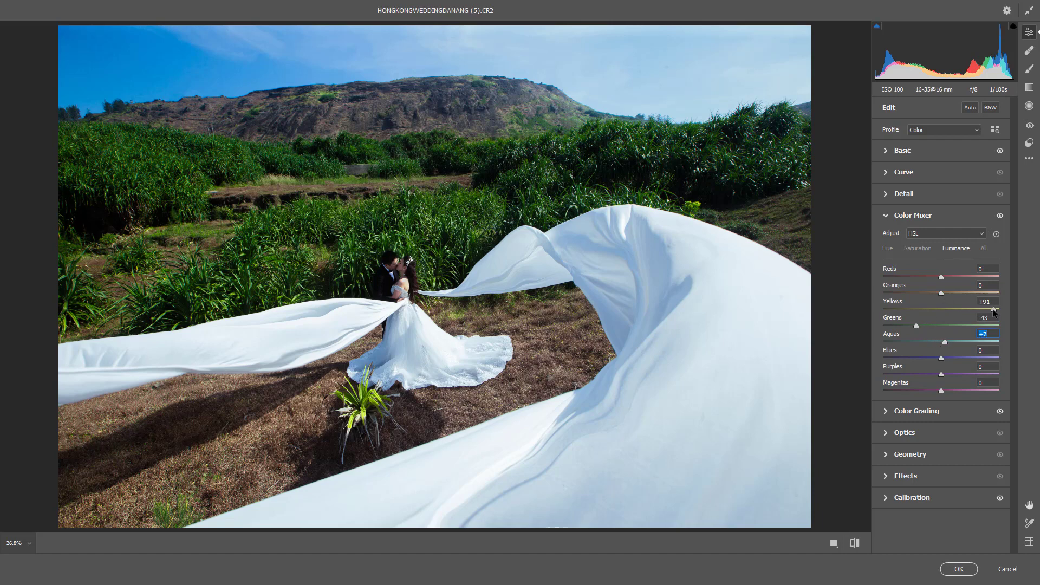
mouse_move(994, 310)
left_mouse_down()
mouse_move(961, 306)
mouse_move(982, 301)
left_mouse_up()
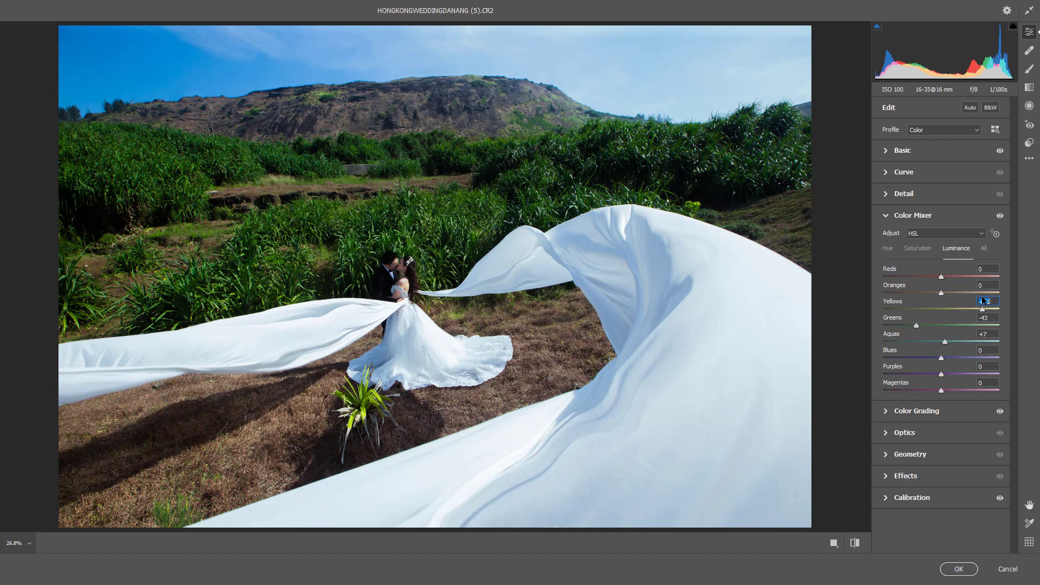
left_click(954, 306)
mouse_move(940, 324)
left_mouse_down()
mouse_move(981, 324)
mouse_move(940, 324)
left_mouse_up()
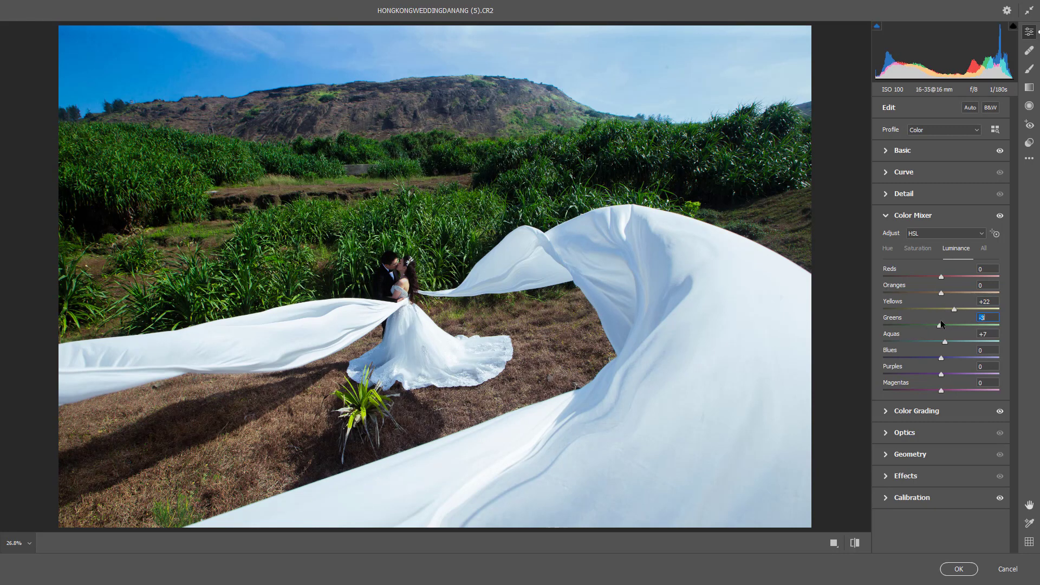
left_click(917, 248)
mouse_move(973, 324)
left_mouse_down()
mouse_move(928, 324)
mouse_move(944, 324)
left_mouse_up()
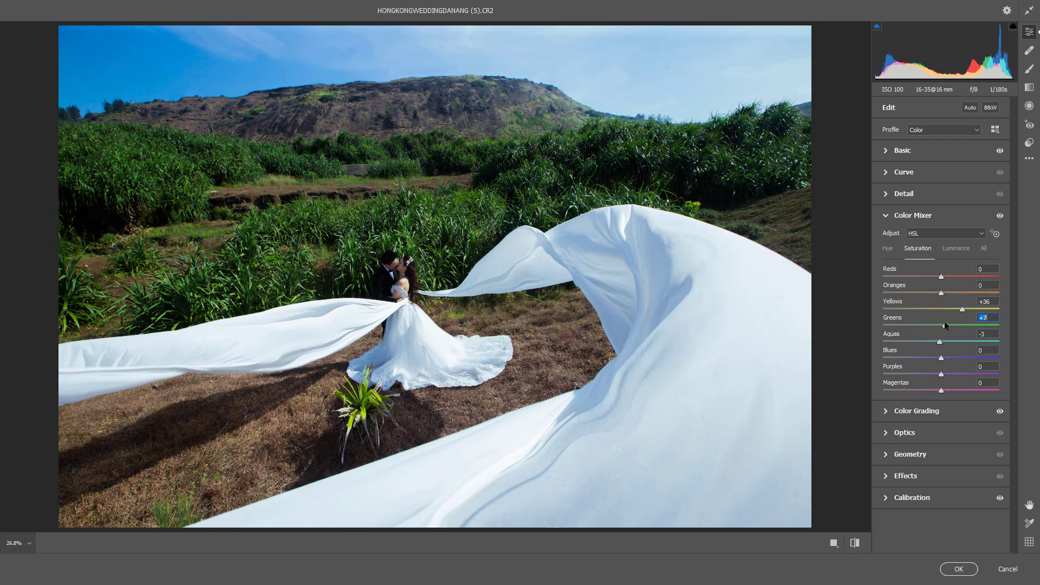
left_click(891, 249)
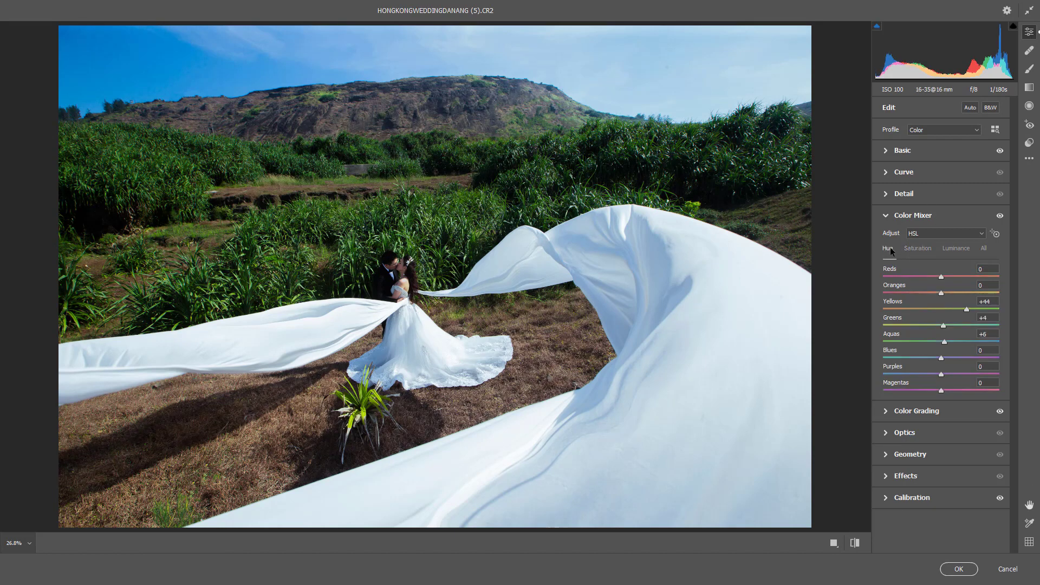
Tint highlights, midtones and shadows toward purple, shadows near hue 257, saturation 21, then compare.
left_click(887, 411)
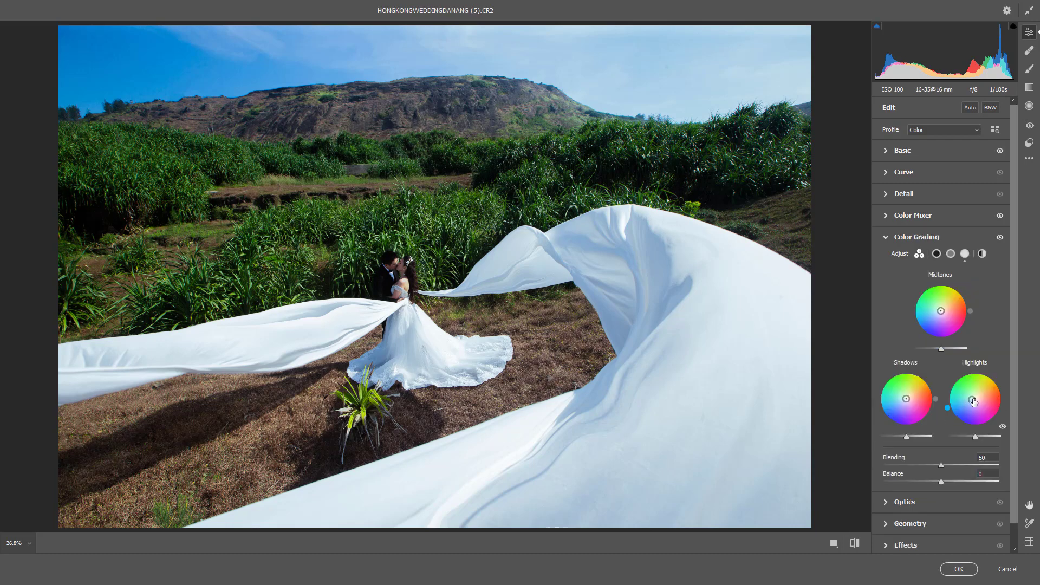
left_click_drag(975, 399, 974, 400)
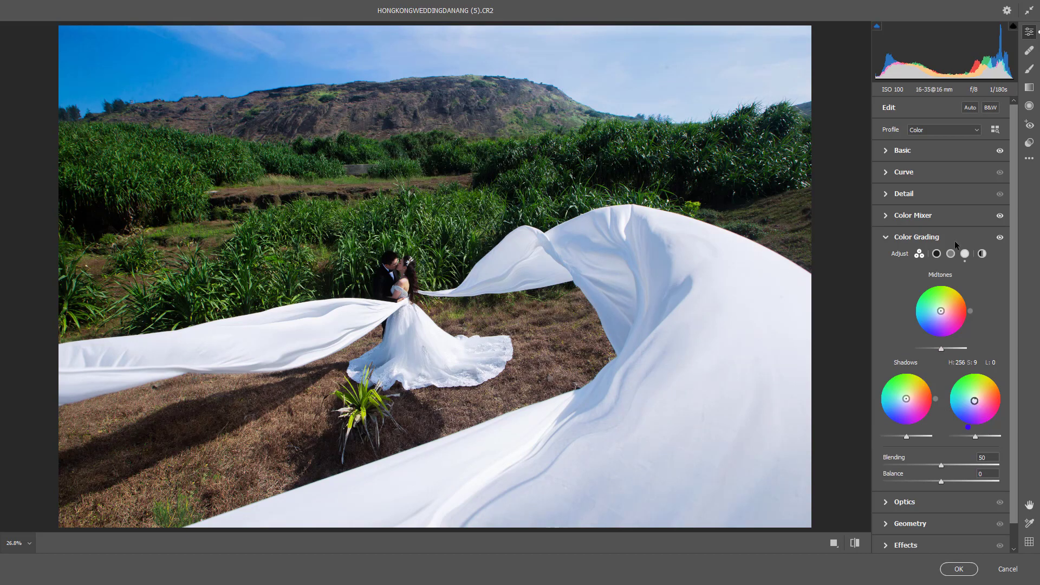
left_click_drag(940, 313, 939, 310)
left_click_drag(940, 312, 939, 313)
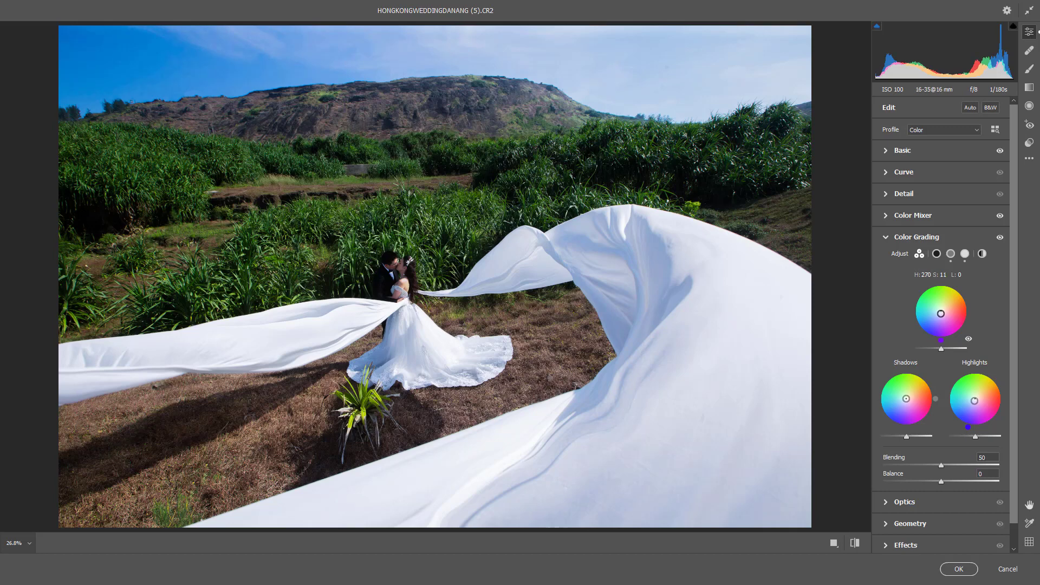
left_click_drag(906, 399, 905, 404)
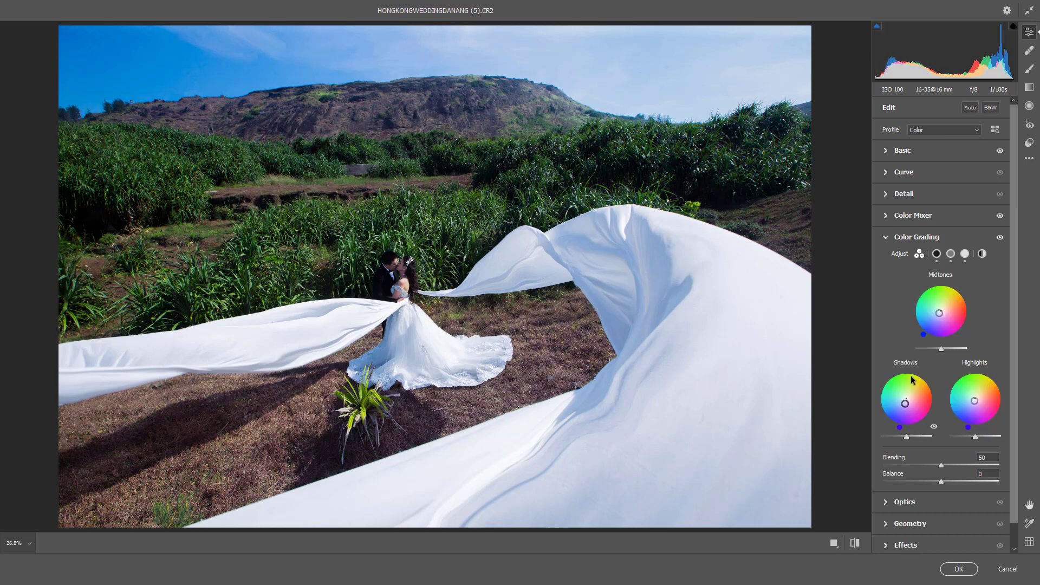
left_click_drag(905, 405, 905, 399)
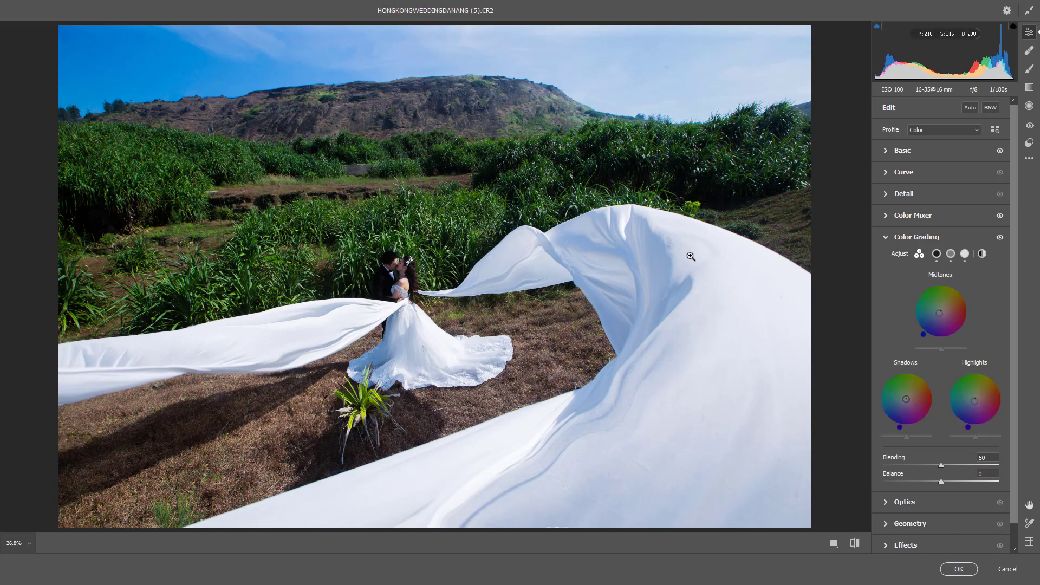
left_click(854, 543)
left_click(854, 543)
Add a radial filter with cleared values and shape it into a narrow oval around the couple.
left_click(1028, 106)
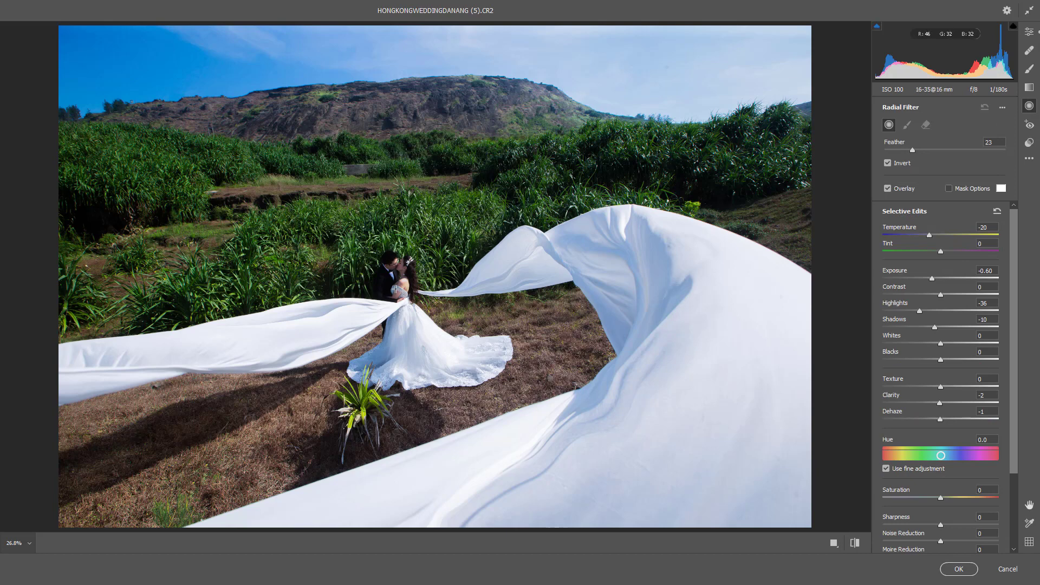
left_click_drag(385, 264, 502, 434)
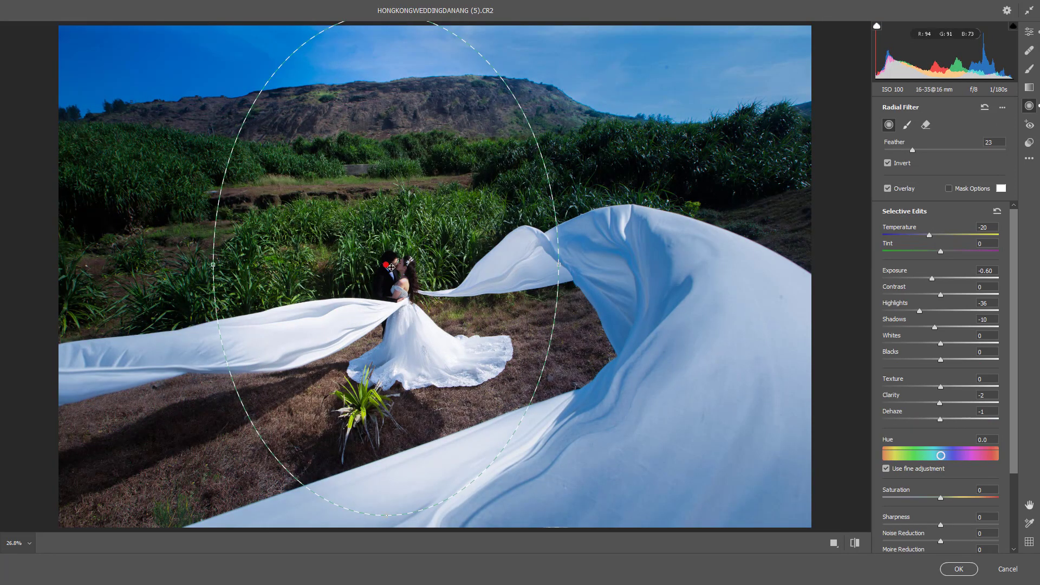
left_click_drag(387, 270, 408, 323)
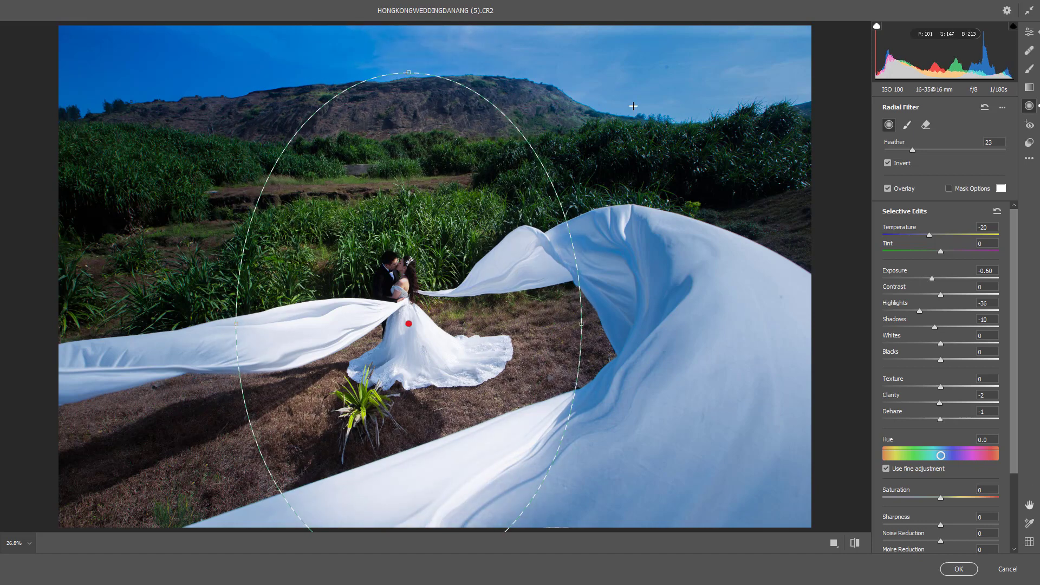
left_click(1003, 107)
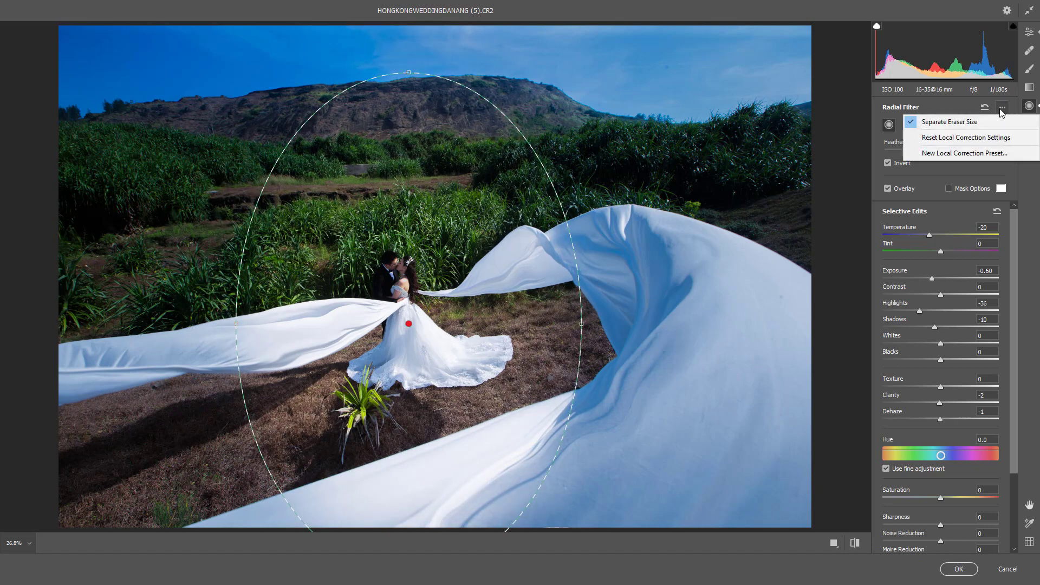
left_click(969, 138)
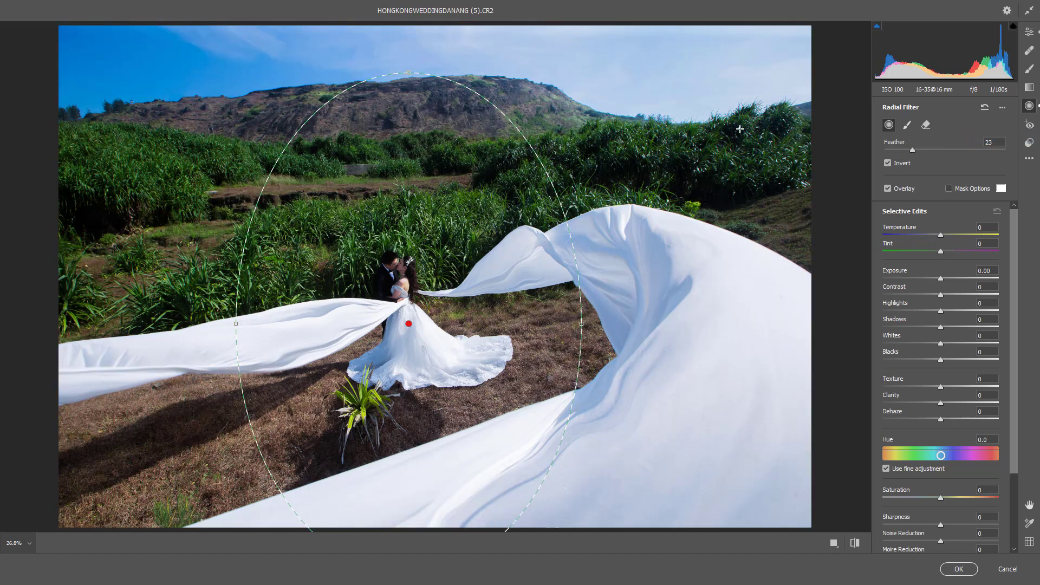
left_click_drag(408, 72, 407, 161)
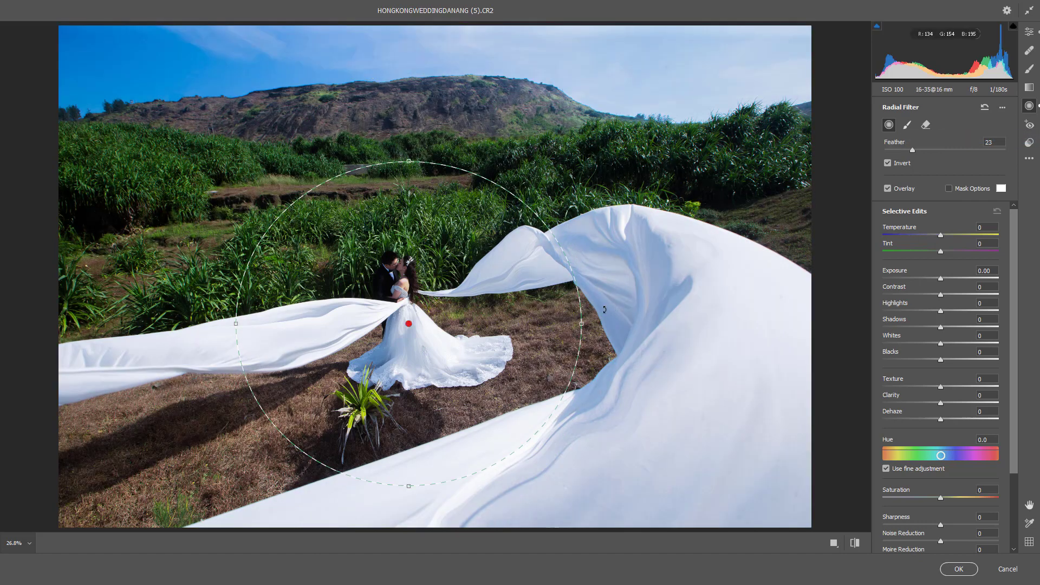
left_click_drag(582, 322, 470, 323)
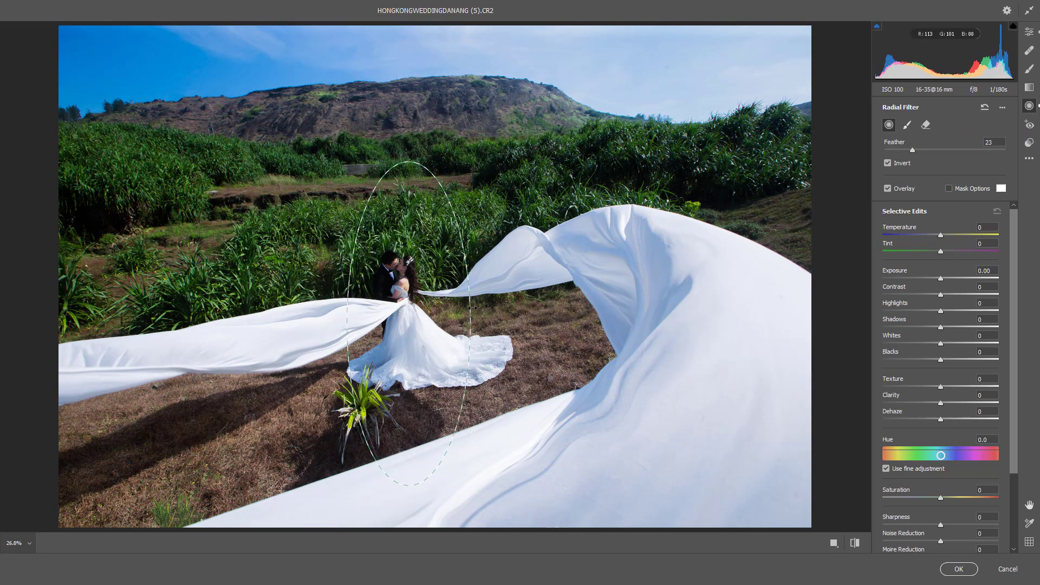
left_click_drag(410, 487, 410, 470)
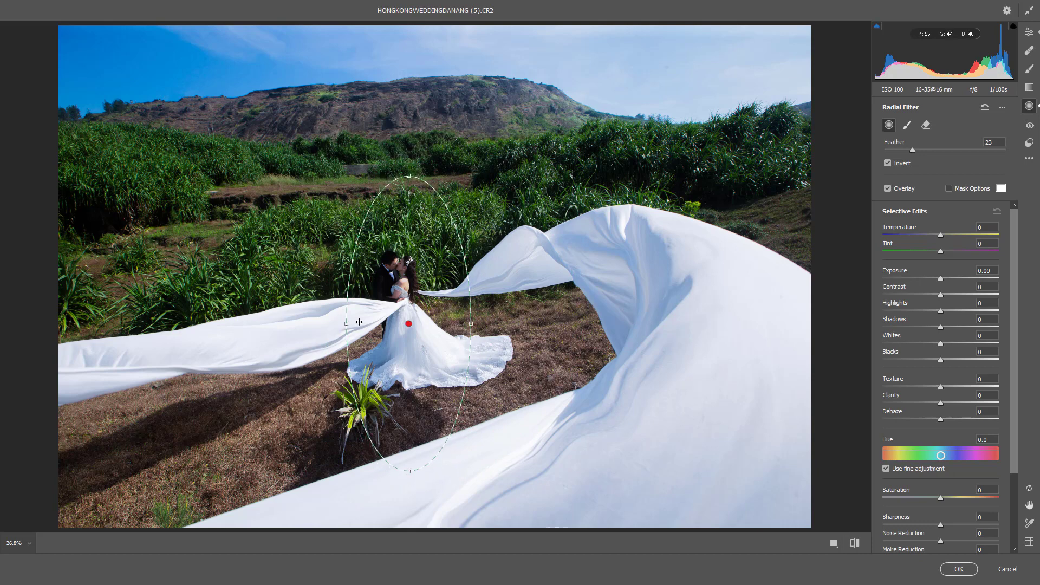
left_click_drag(346, 323, 340, 322)
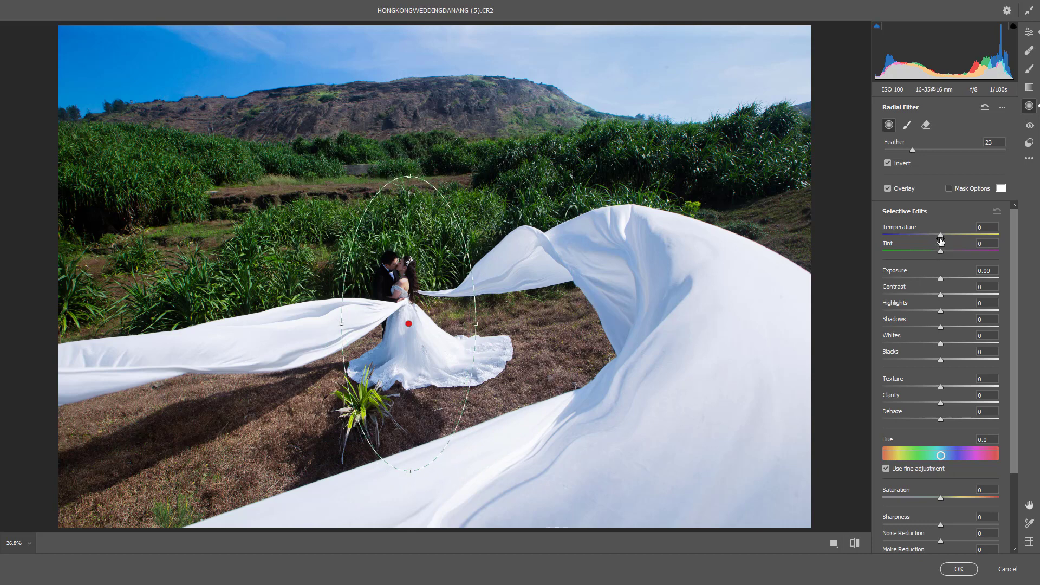
Darken outside the oval: exposure -0.35, contrast +26, shadows +2, feather 61.
left_click_drag(941, 280, 935, 277)
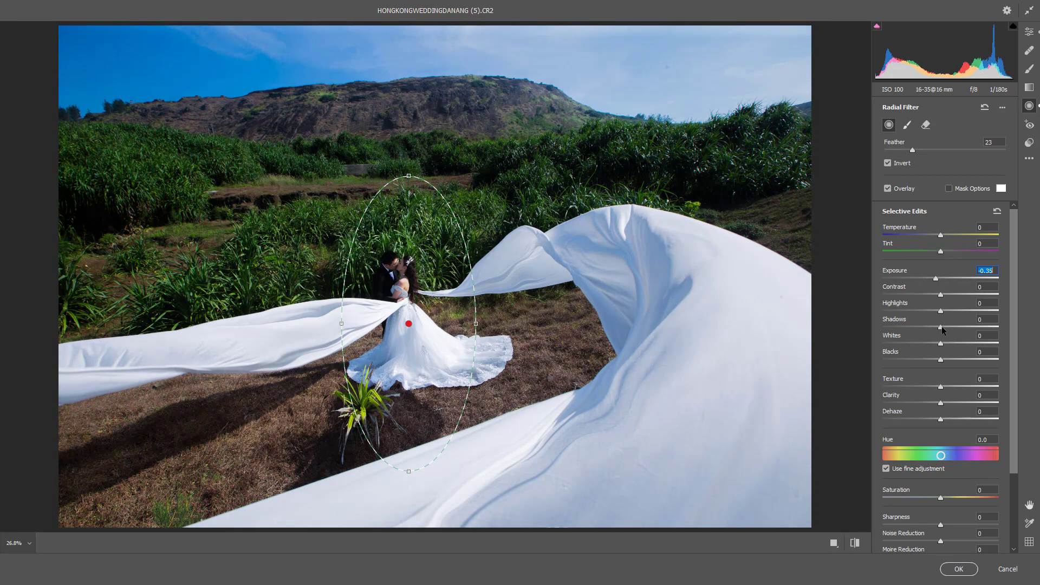
left_click_drag(941, 326, 942, 325)
left_click(940, 295)
left_click_drag(937, 295, 956, 294)
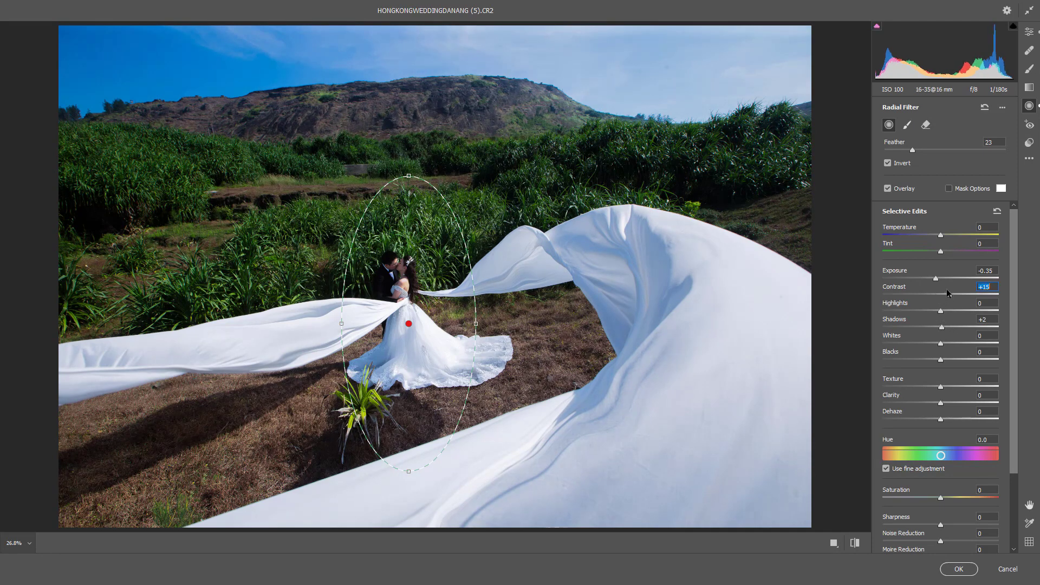
left_click(941, 359)
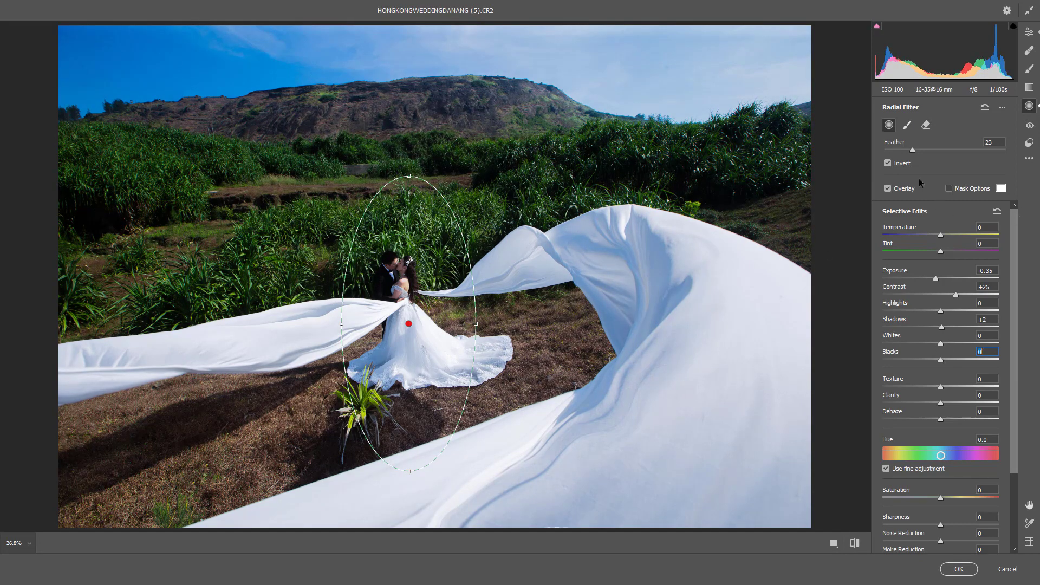
left_click_drag(912, 150, 958, 139)
left_click(1029, 69)
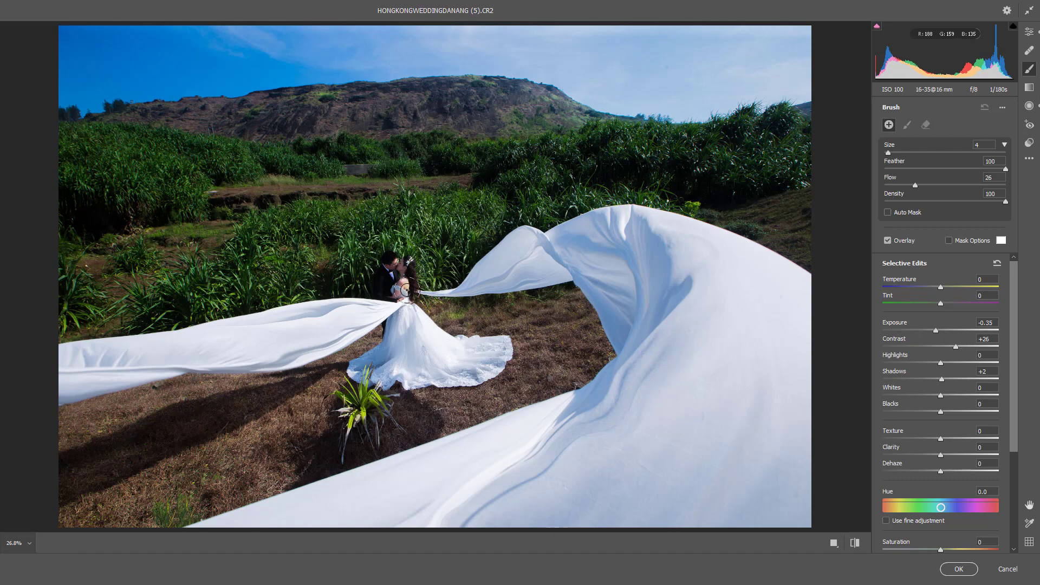
Start a zeroed brush adjustment and dab a small mask near the bride's head at brush size 2.
scroll(408, 291, "up", 3)
scroll(407, 290, "up", 2)
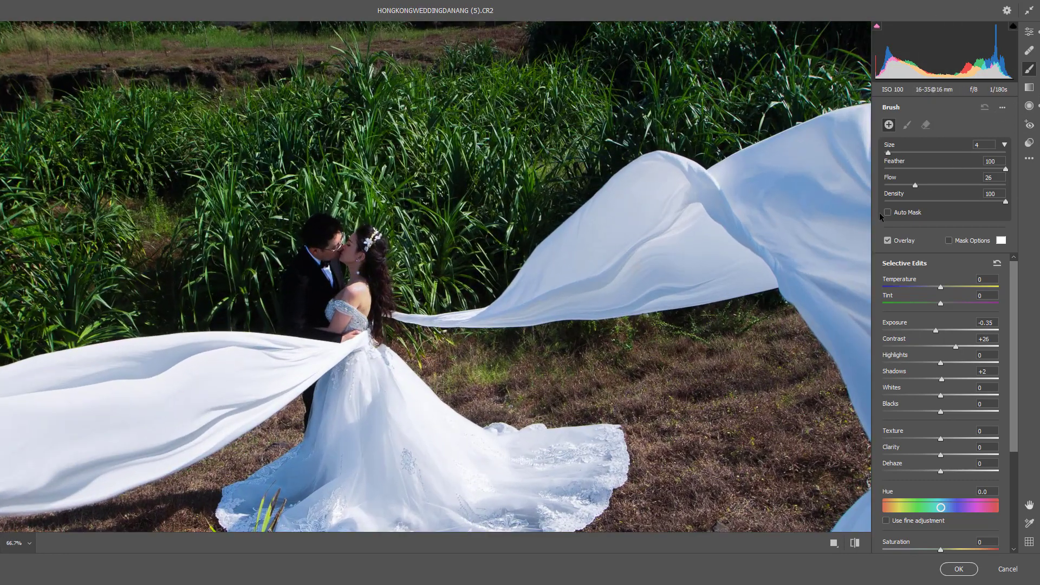
left_click(1002, 106)
left_click(920, 137)
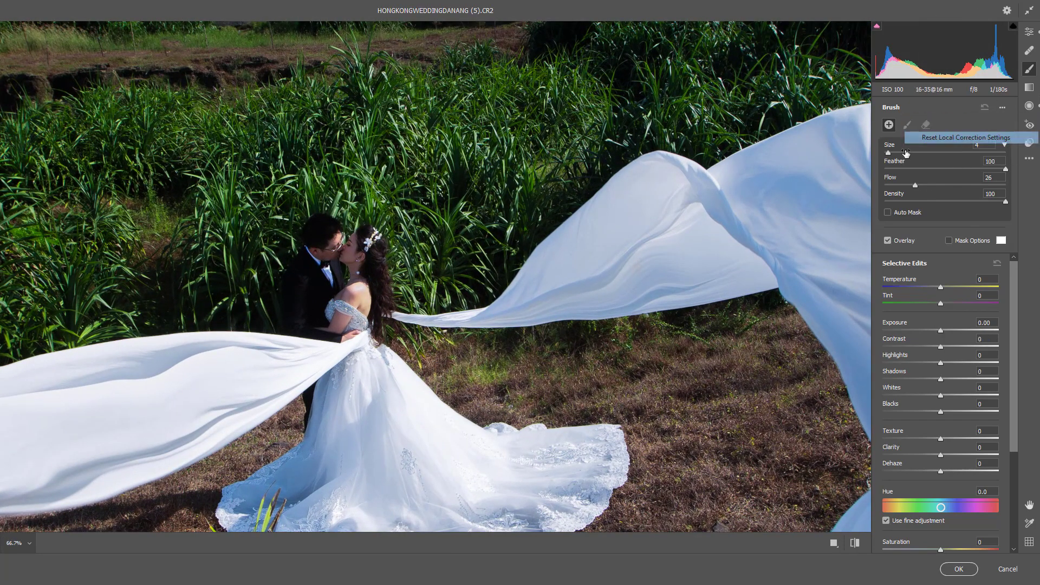
left_click(349, 253)
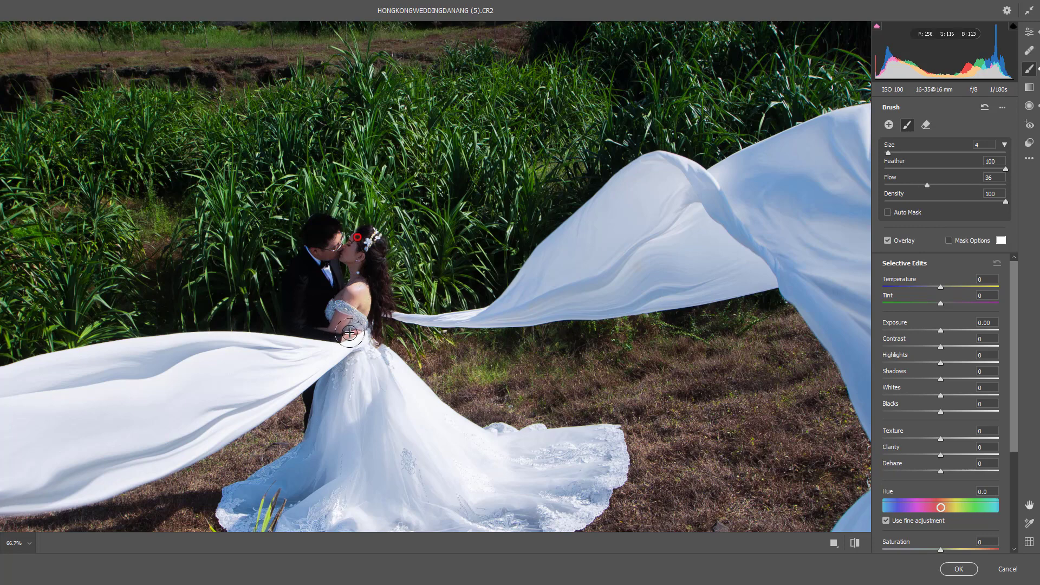
key("bracketleft")
key("Delete")
key("ctrl+z")
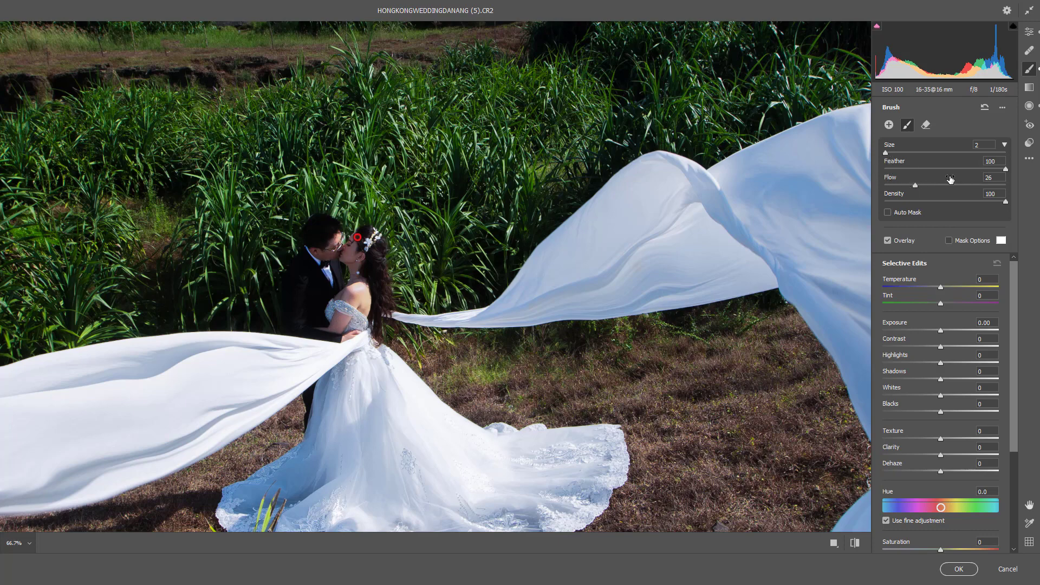
Set the brush to feather 81, temperature -7, exposure +0.45, highlights +7, shadows +50, whites +24, blacks +6.
left_click_drag(1005, 169, 982, 169)
left_click_drag(941, 366, 960, 377)
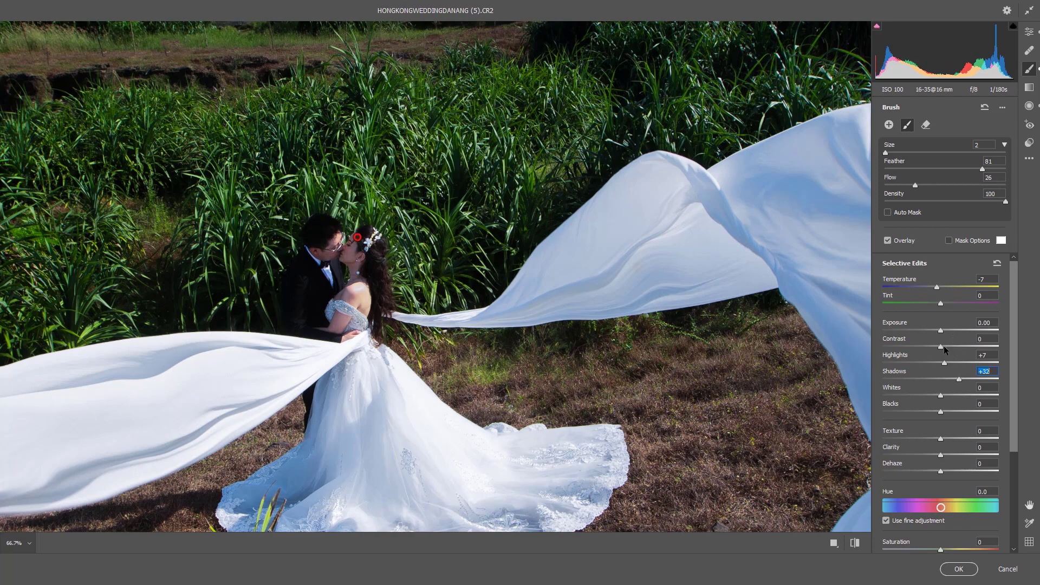
left_click_drag(940, 332, 942, 329)
type("+20")
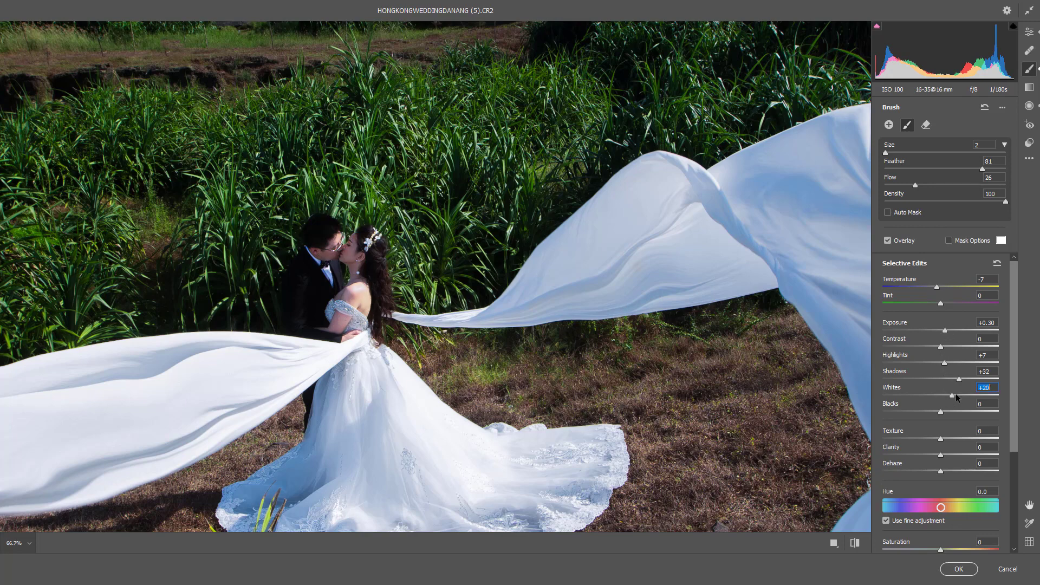
left_click_drag(955, 382, 970, 378)
left_click_drag(945, 330, 944, 356)
left_click(945, 362)
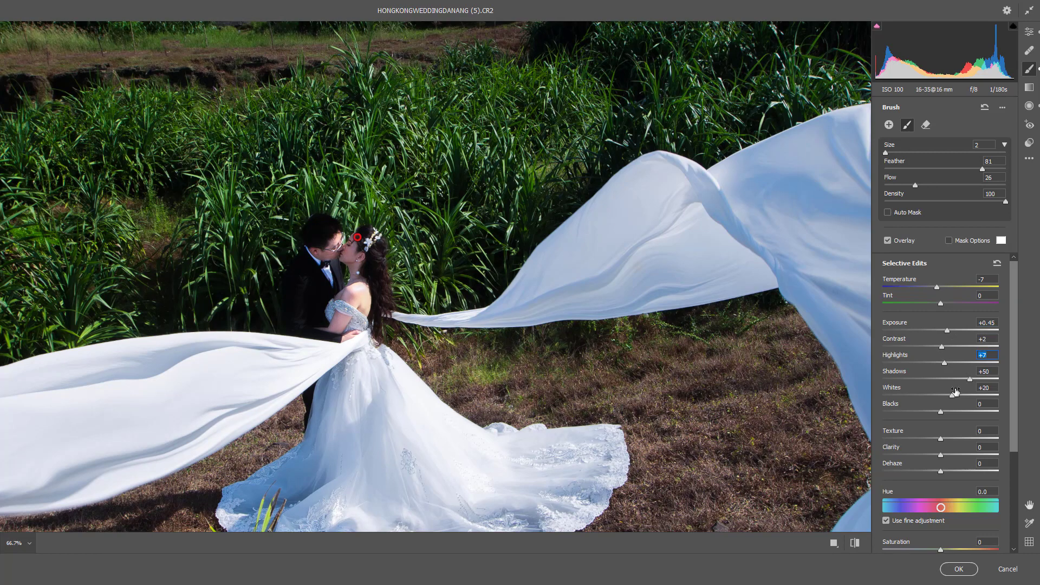
left_click(954, 395)
left_click(943, 411)
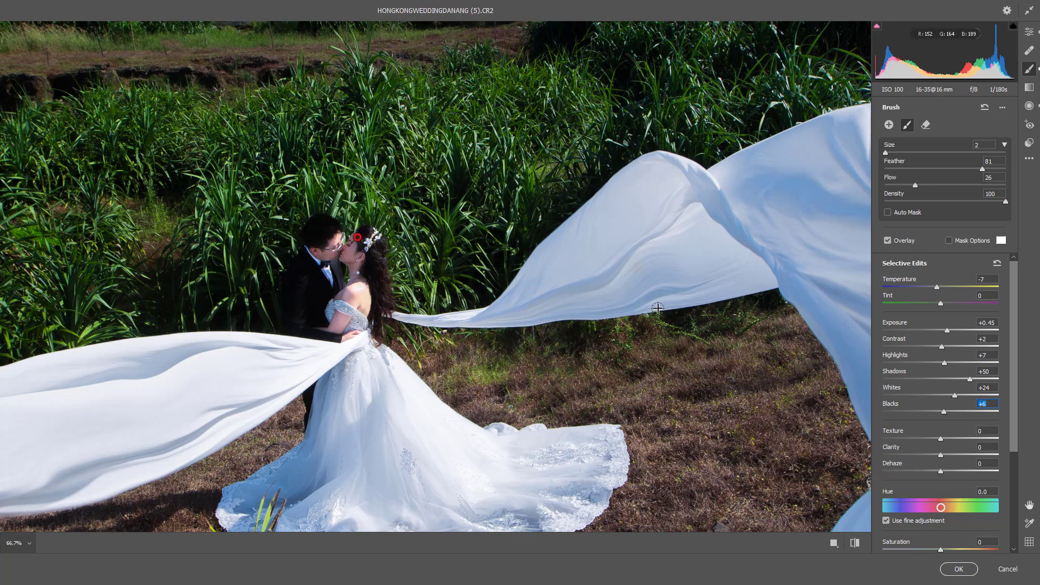
key("ctrl+minus")
key("ctrl+minus")
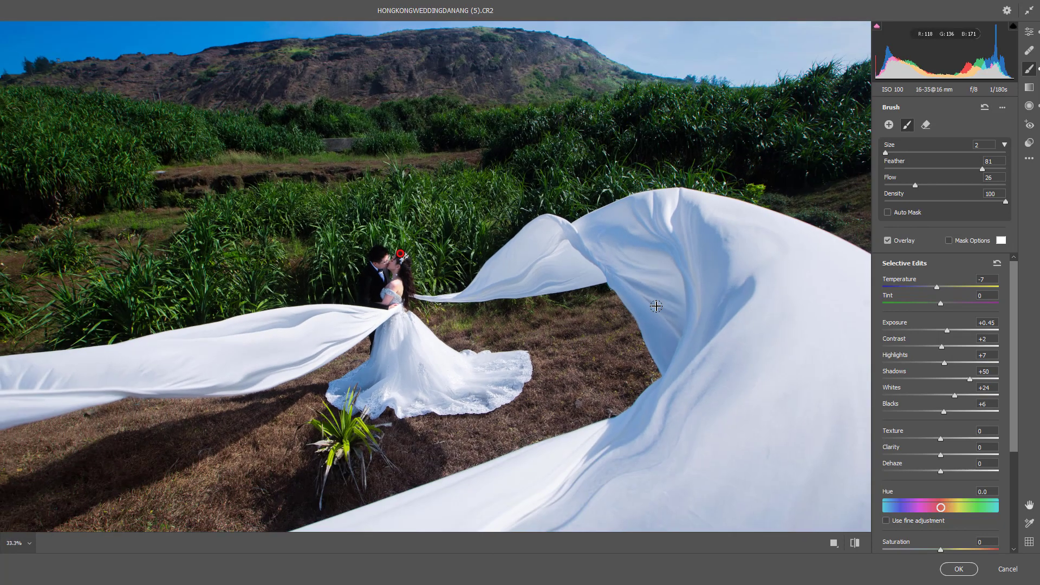
key("ctrl+minus")
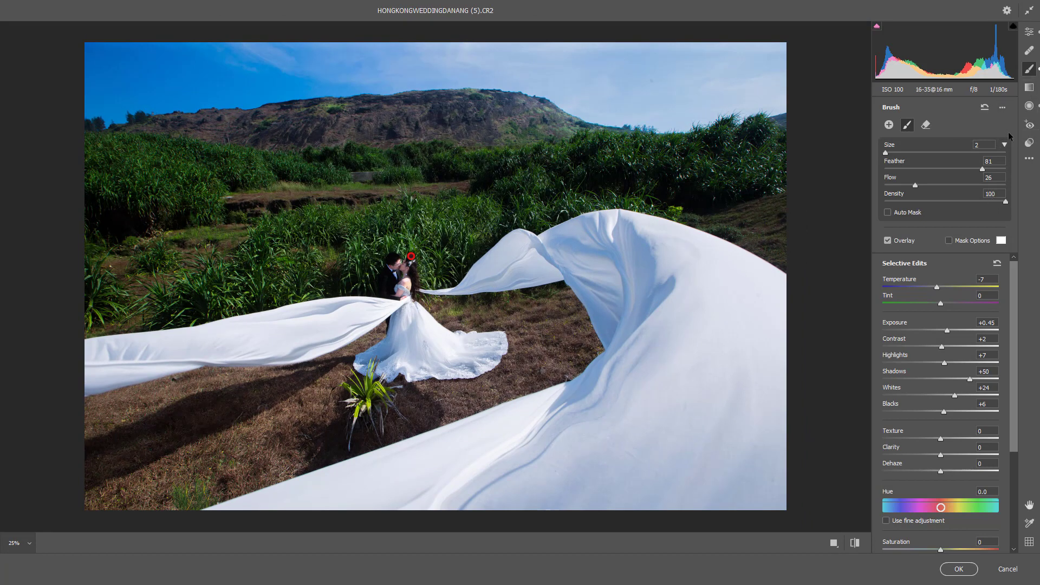
Start a new brush adjustment and paint it along the sweeping fabric from upper right to bottom.
left_click(889, 124)
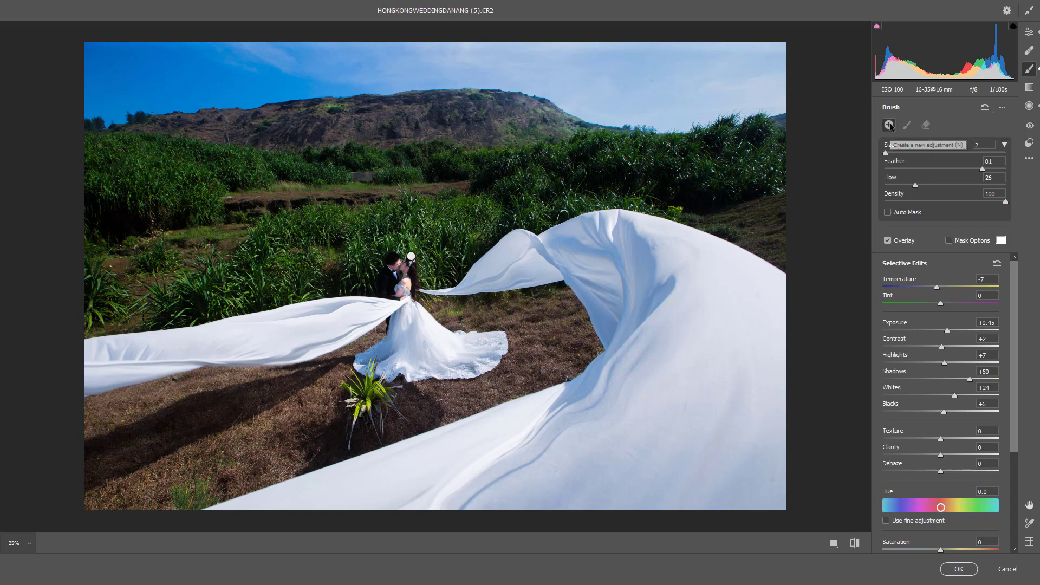
left_click(528, 266)
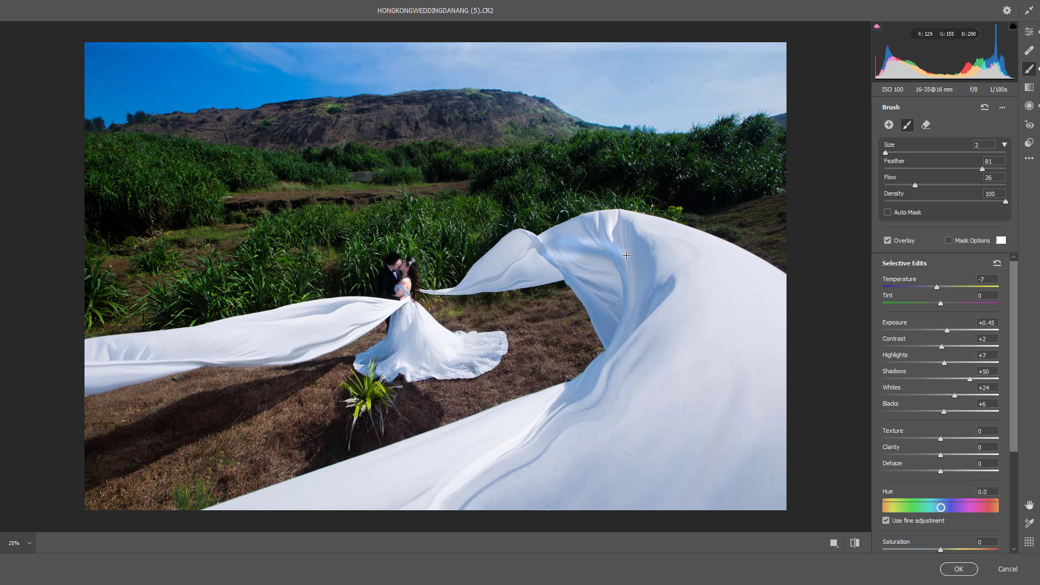
left_click_drag(590, 258, 668, 298)
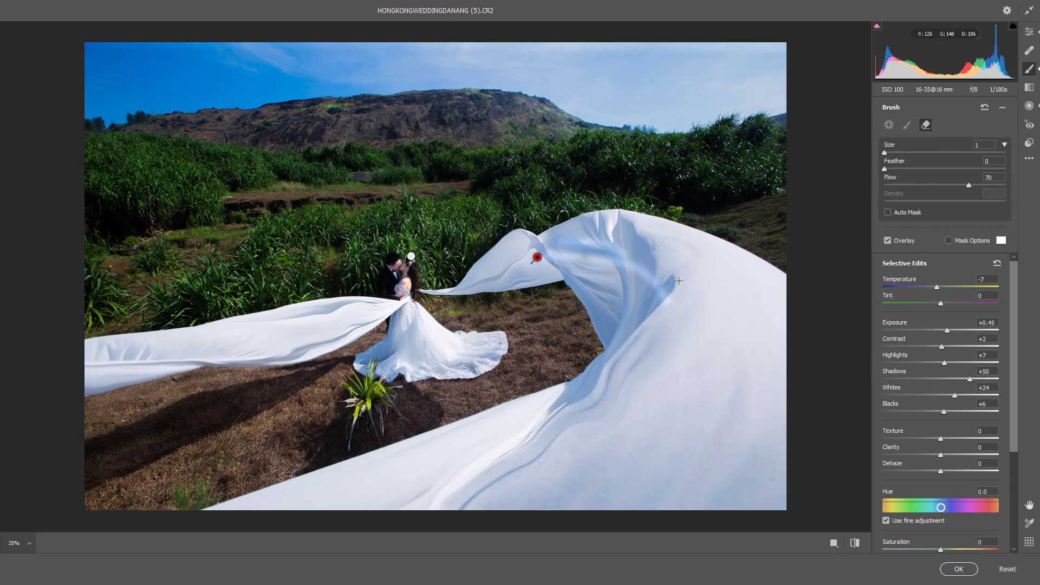
key("alt")
left_click_drag(656, 267, 796, 216)
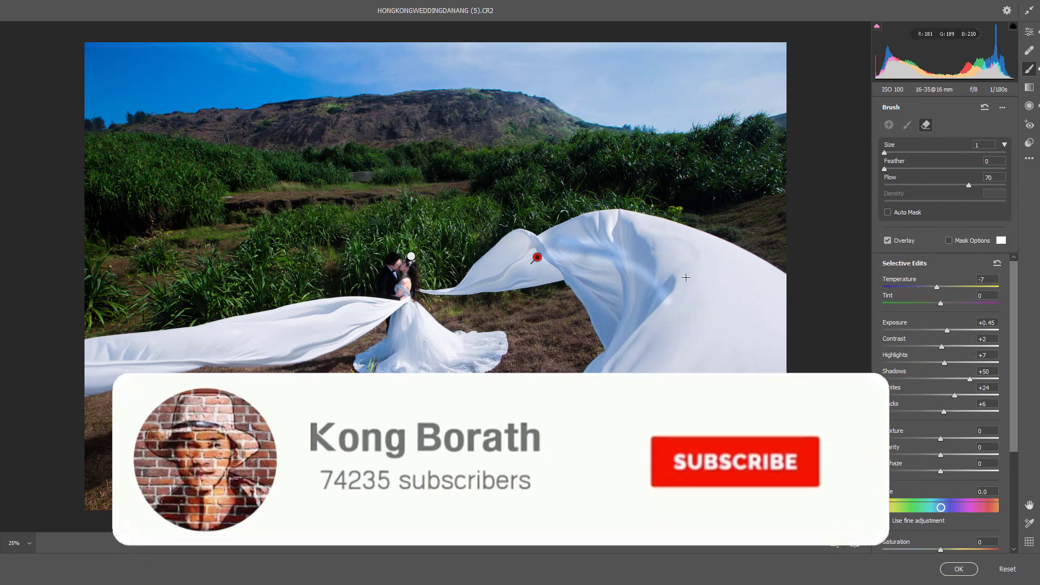
key("alt")
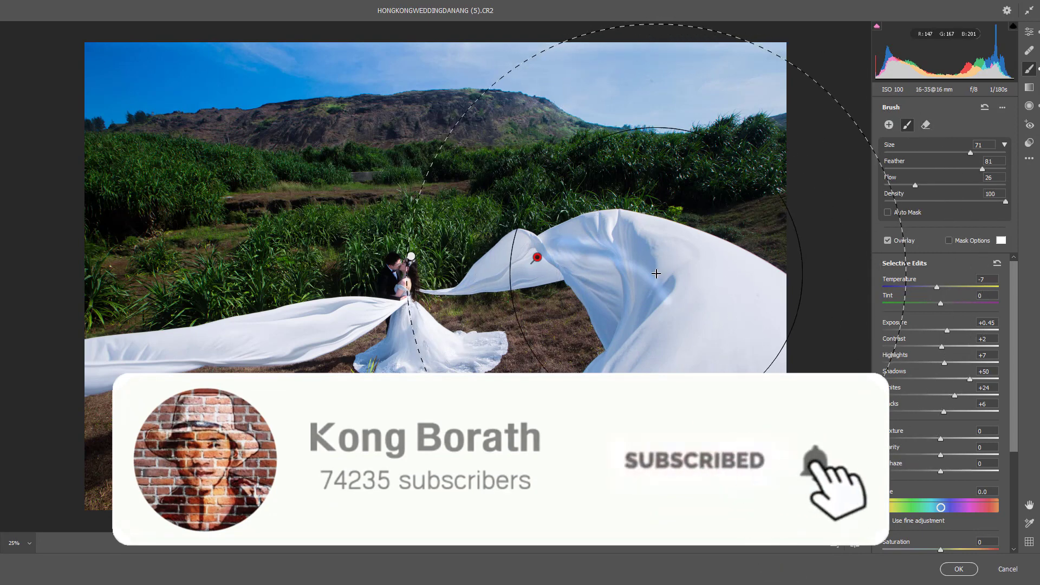
scroll(657, 275, "down", 10)
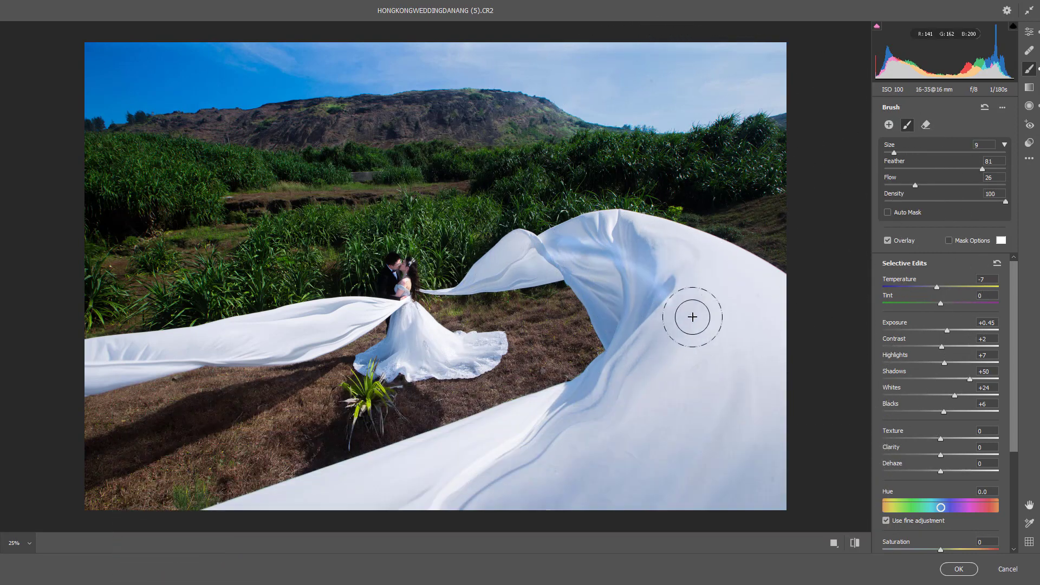
mouse_move(639, 242)
left_mouse_down()
mouse_move(496, 503)
mouse_move(629, 304)
mouse_move(624, 240)
mouse_move(240, 524)
left_mouse_up()
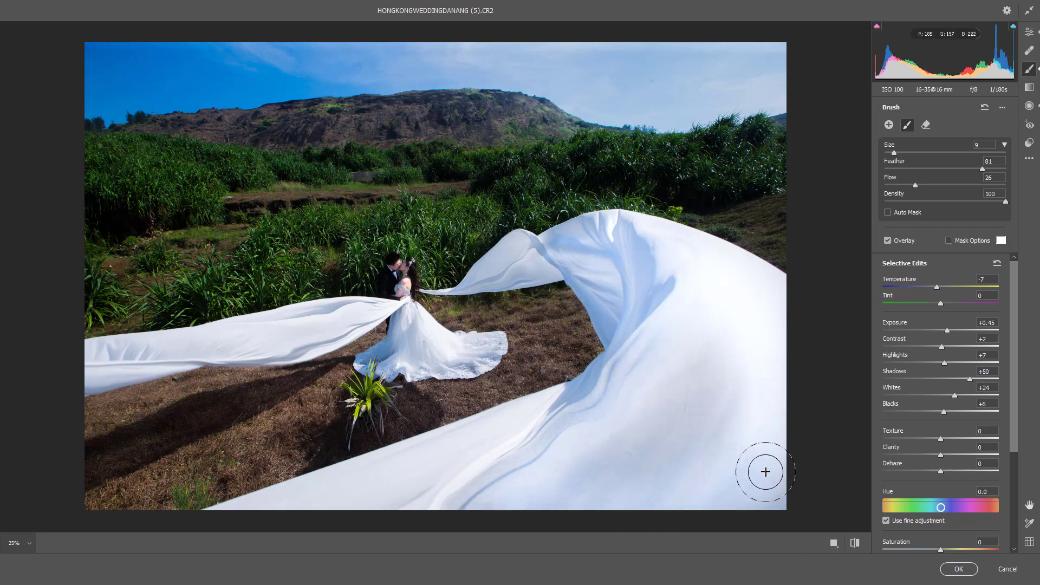
Paint the brightening over the bride's dress with a smaller, fine-tuned brush size.
key("bracketleft")
key("bracketleft")
key("bracketleft")
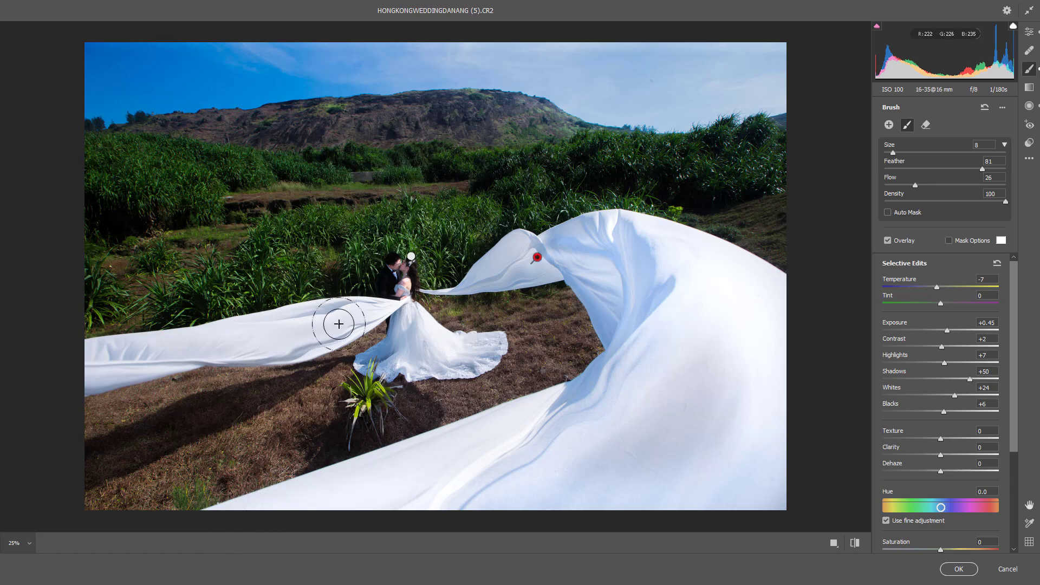
key("bracketleft")
key("bracketleft")
left_click_drag(378, 325, 405, 365)
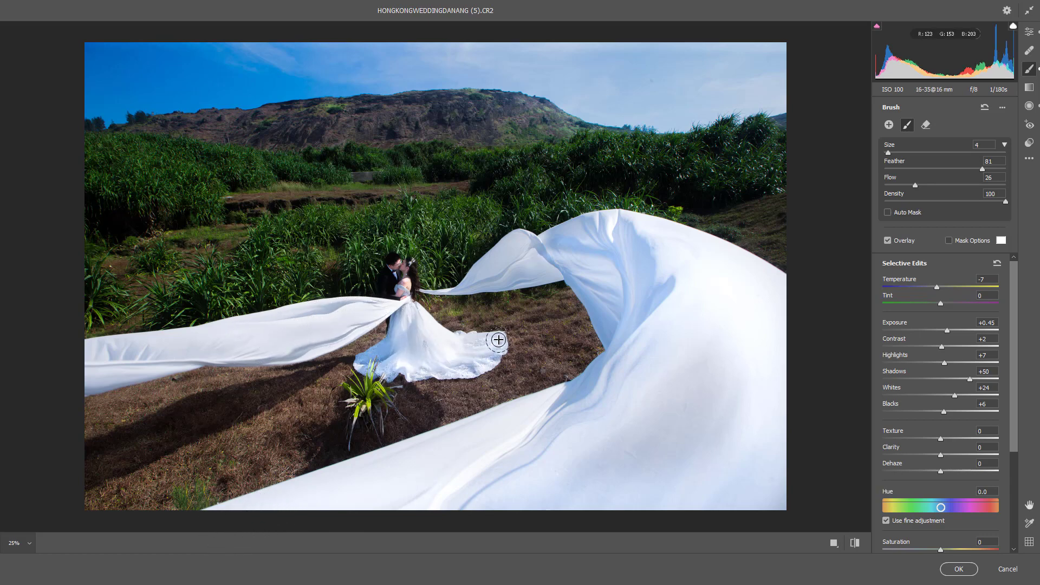
left_click_drag(405, 365, 412, 320)
key("bracketleft")
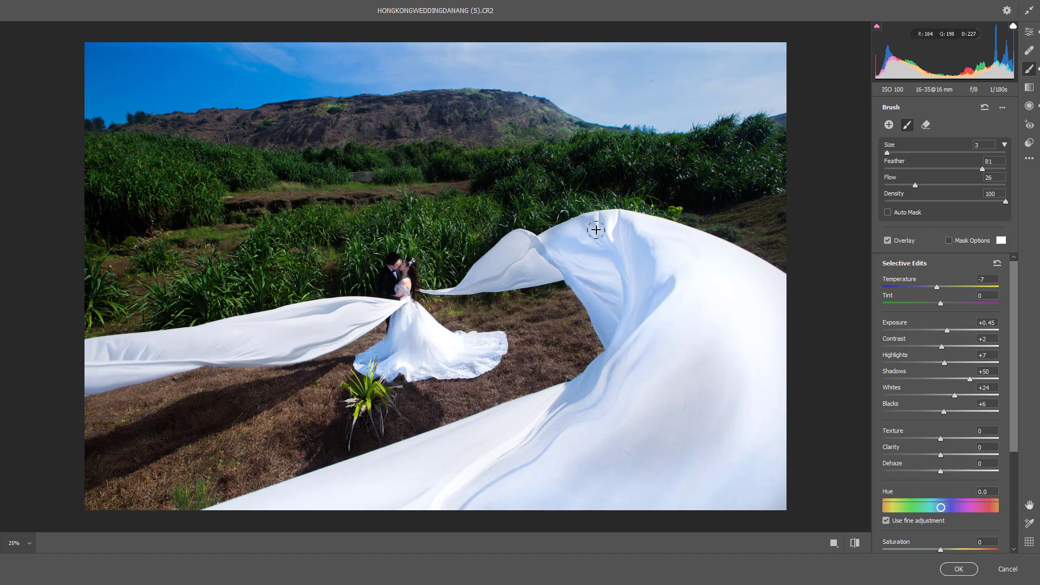
key("bracketright")
key("bracketright")
key("bracketright")
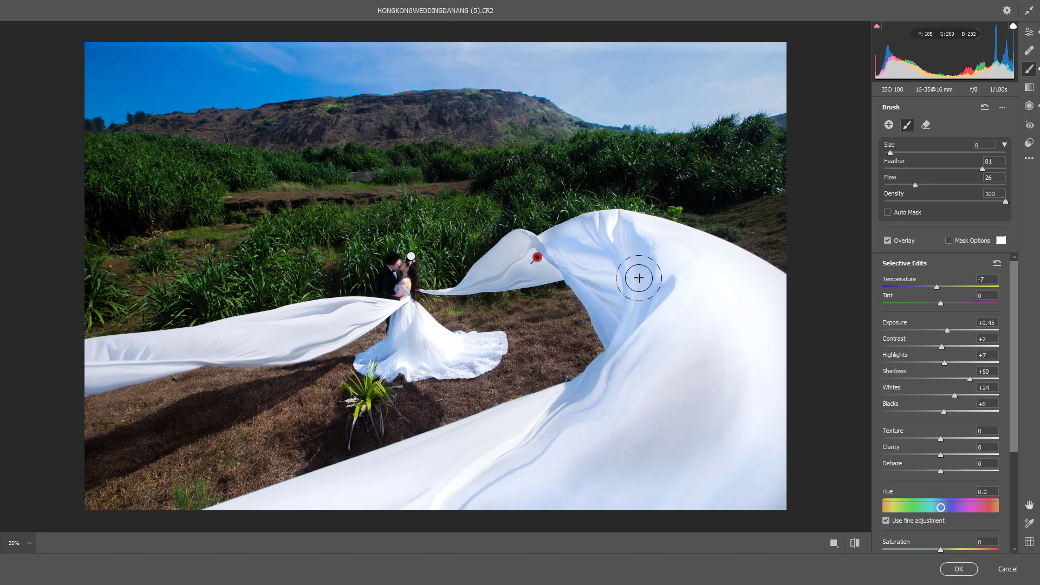
key("bracketright")
key("bracketleft")
key("bracketleft")
key("bracketleft")
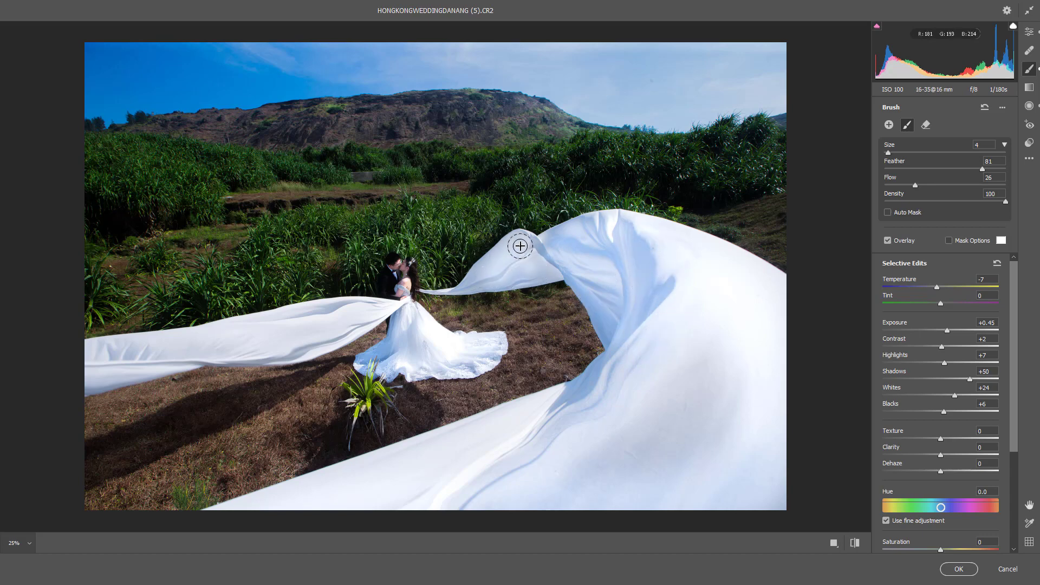
key("bracketleft")
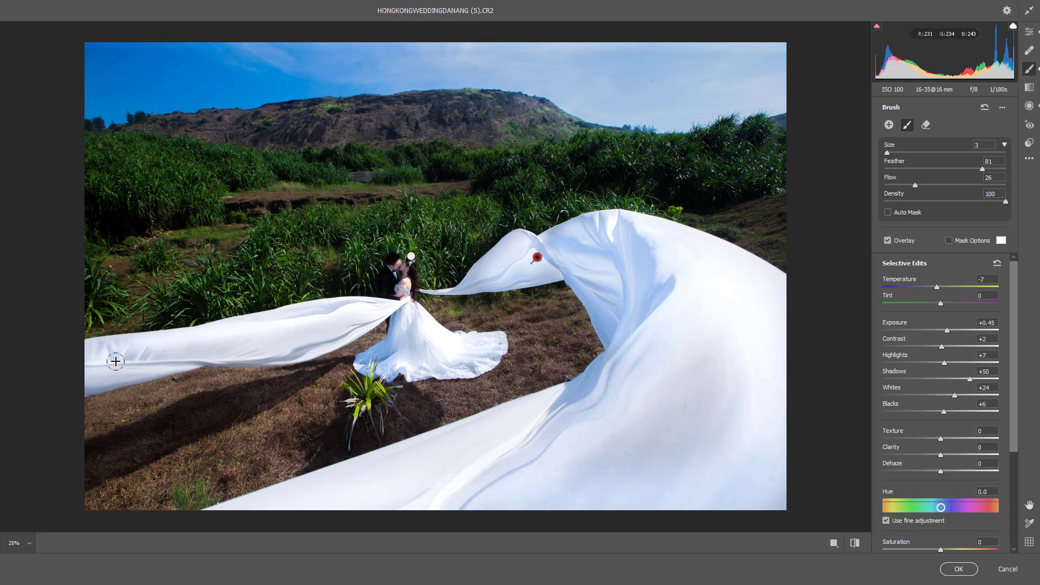
key("bracketright")
key("bracketright")
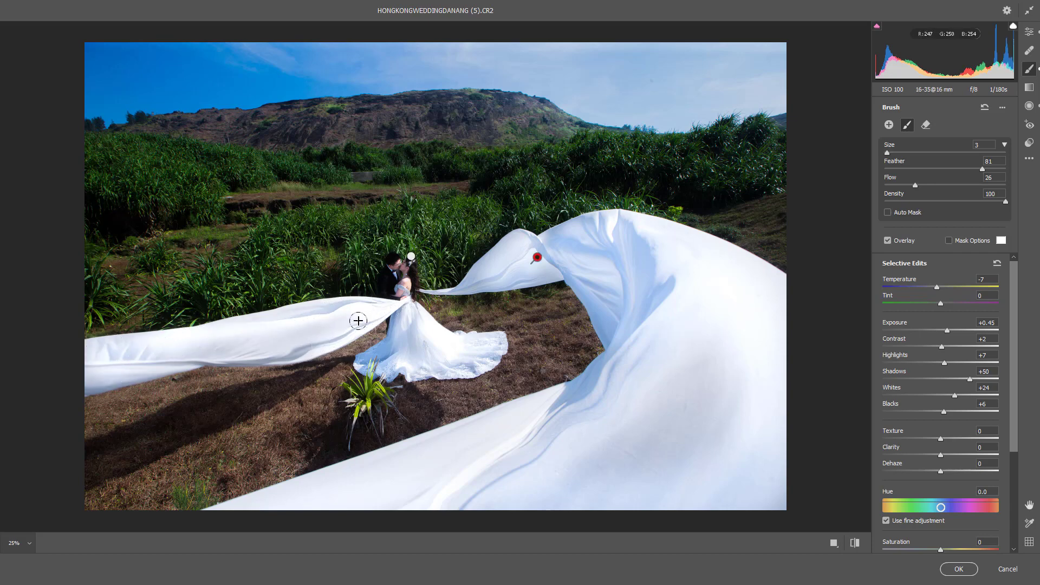
key("bracketleft")
key("bracketleft")
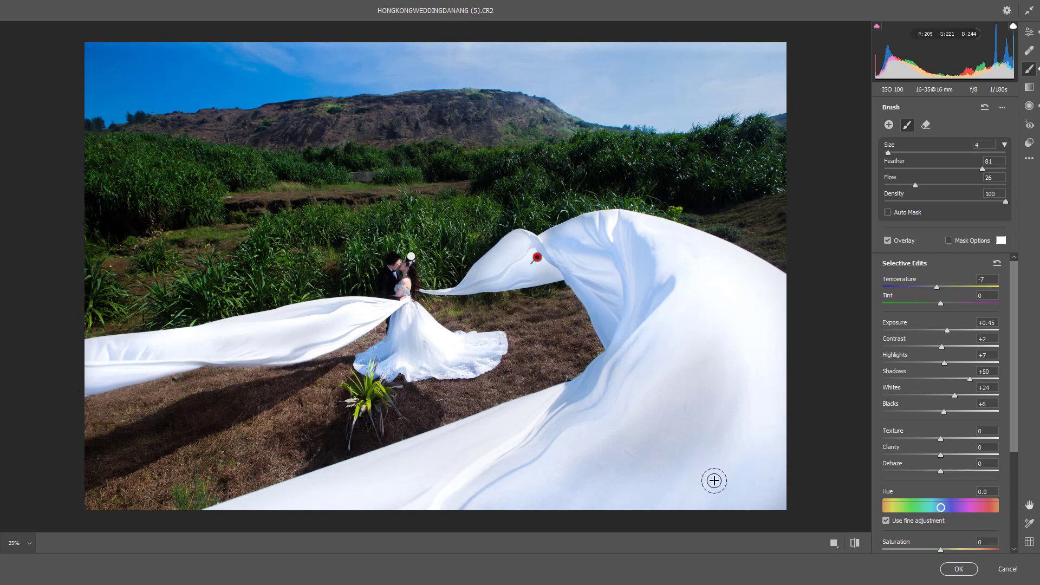
Cool and darken the fabric adjustment, lowering exposure, dehaze, whites and highlights while adding texture.
key("bracketright")
key("bracketright")
key("bracketright")
key("bracketright")
key("bracketright")
key("bracketright")
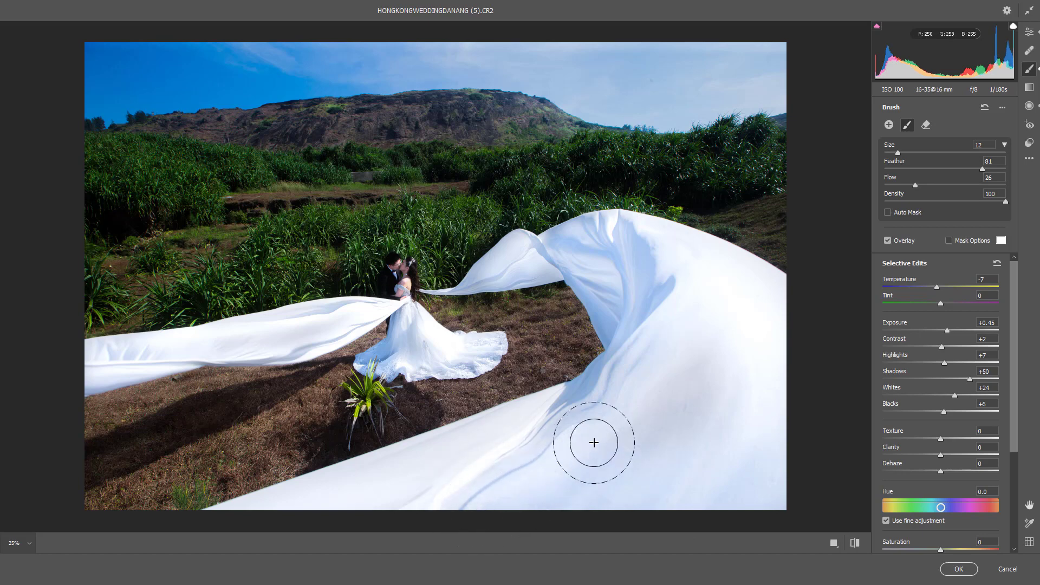
left_click_drag(937, 290, 934, 293)
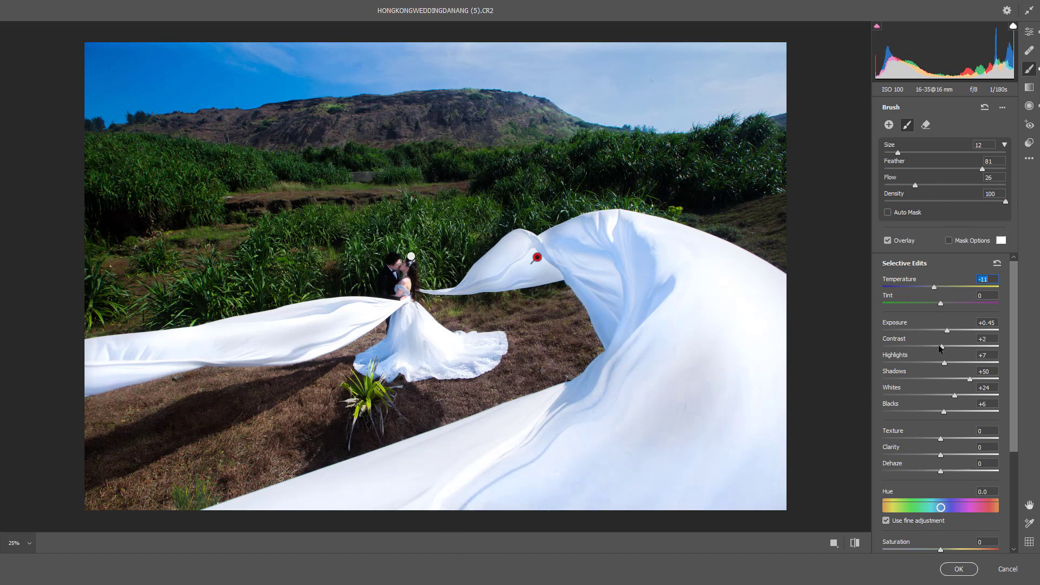
left_click_drag(948, 330, 940, 331)
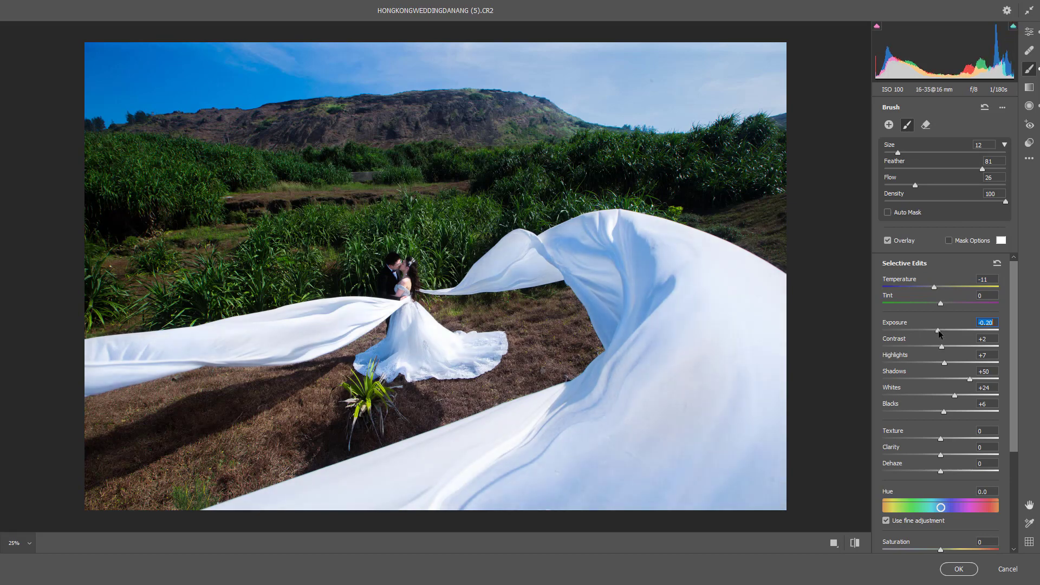
left_click_drag(966, 378, 948, 374)
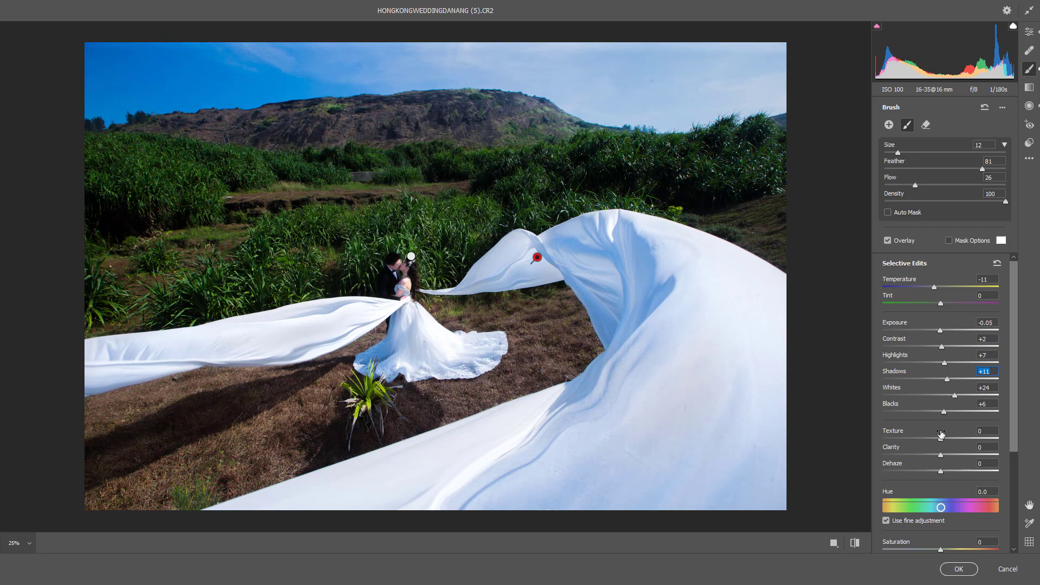
mouse_move(940, 470)
left_mouse_down()
mouse_move(924, 469)
mouse_move(944, 437)
left_mouse_up()
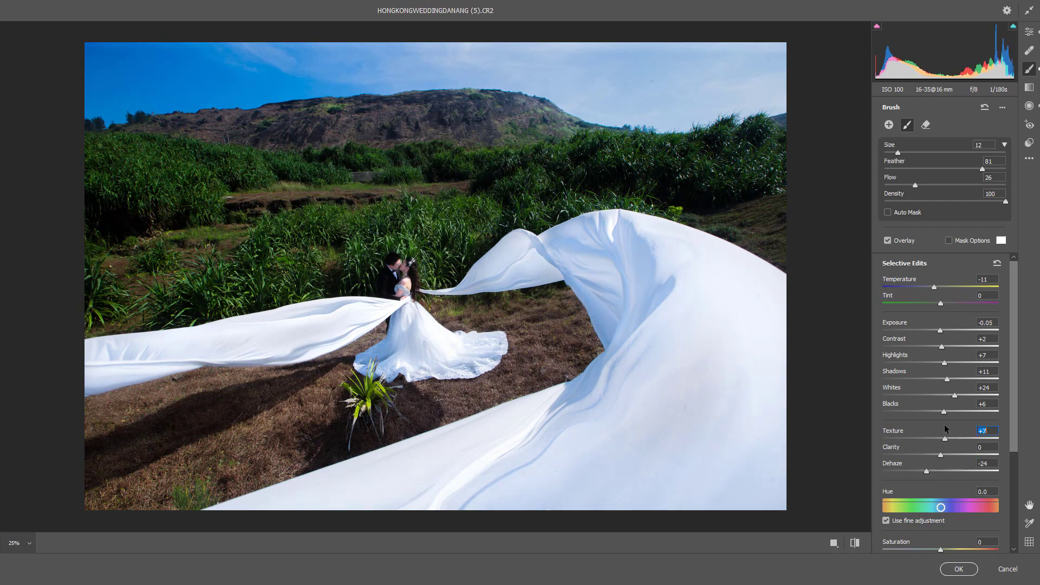
left_click_drag(954, 395, 938, 395)
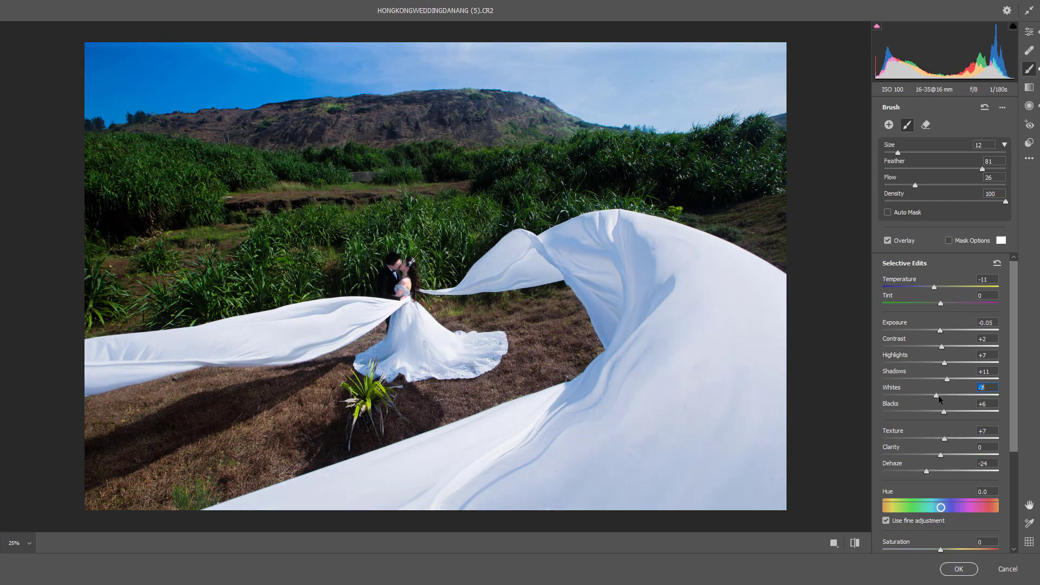
left_click(943, 363)
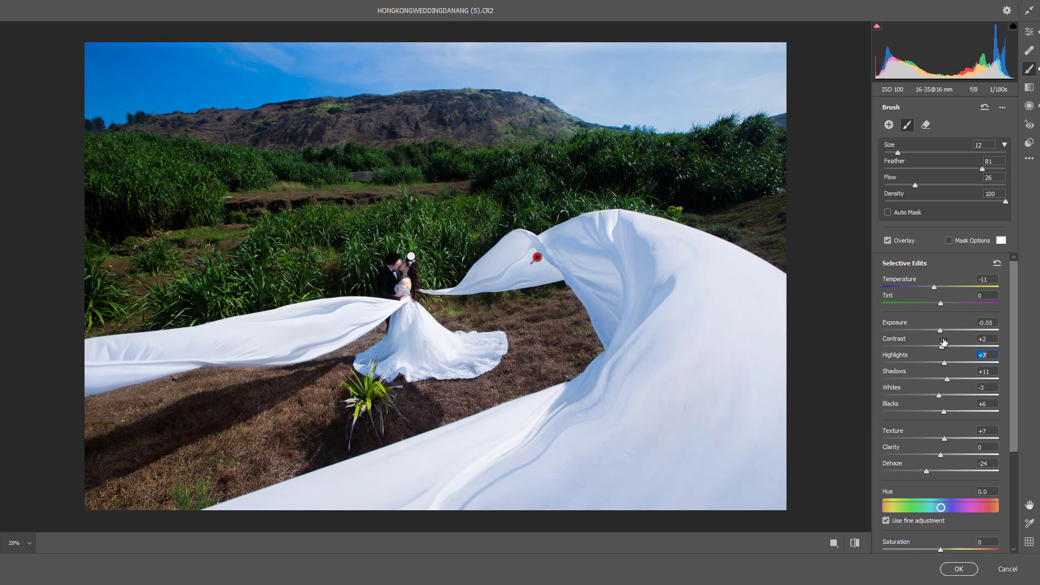
mouse_move(943, 363)
left_mouse_down()
mouse_move(939, 380)
mouse_move(949, 347)
mouse_move(929, 362)
left_mouse_up()
Set the fabric adjustment's saturation to -52, hue +7.1, dehaze -11 and shadows +34.
left_click_drag(934, 287, 941, 286)
left_click_drag(940, 549, 895, 547)
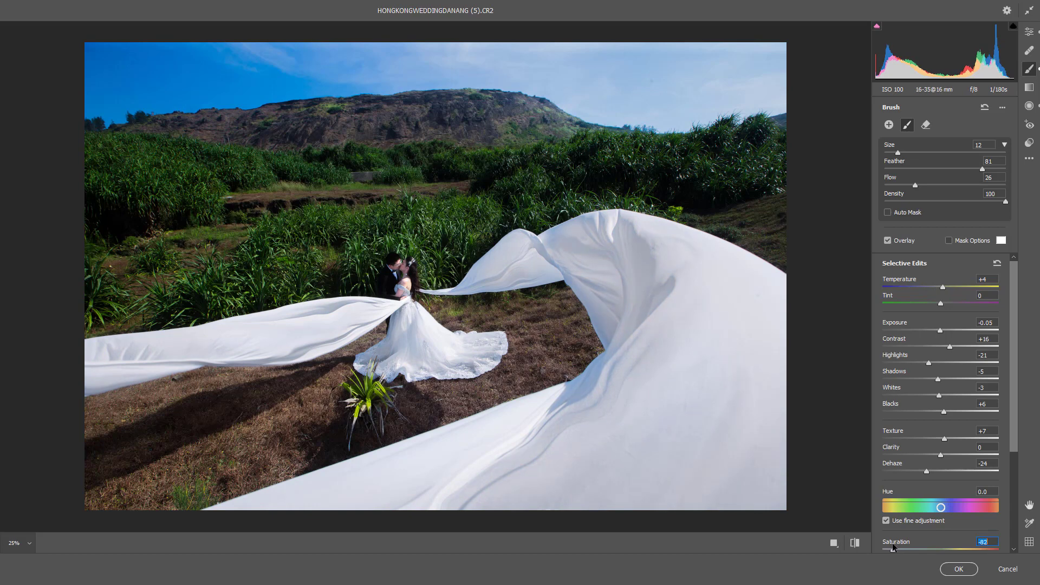
left_click_drag(892, 545, 916, 545)
mouse_move(941, 507)
left_mouse_down()
mouse_move(973, 509)
mouse_move(980, 497)
mouse_move(945, 514)
left_mouse_up()
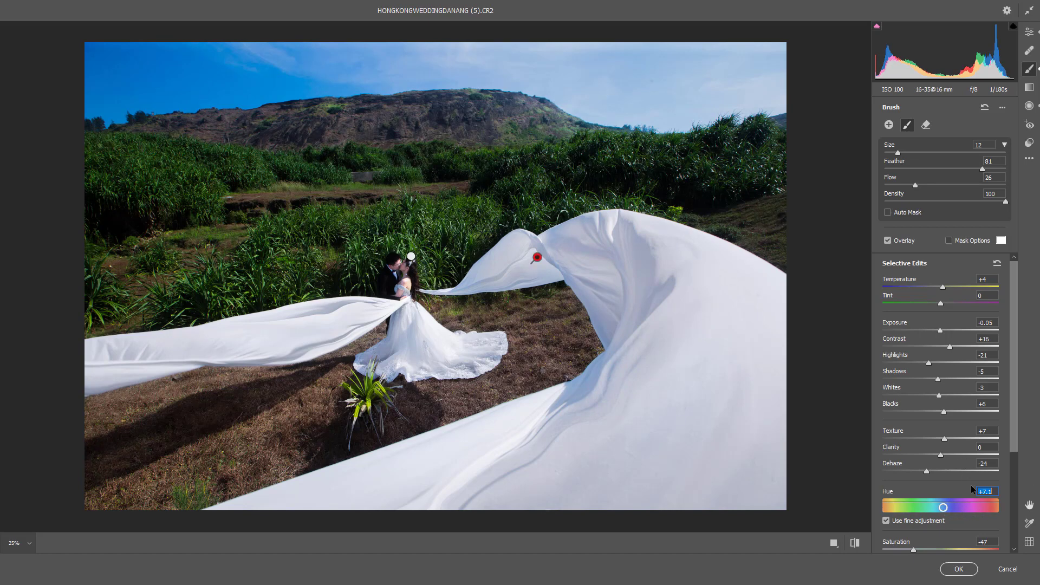
left_click_drag(1011, 375, 1011, 442)
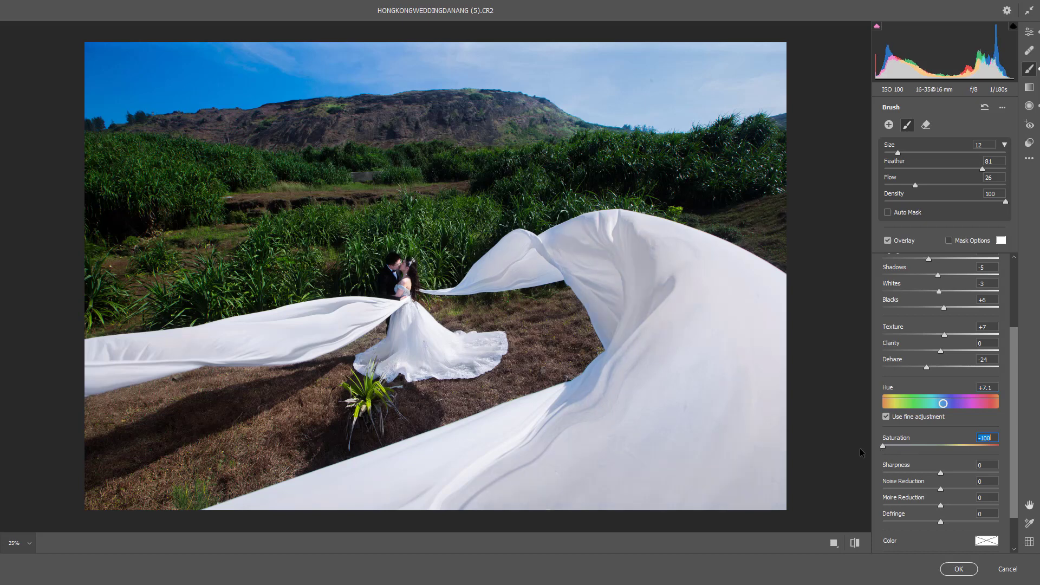
left_click_drag(910, 445, 915, 444)
left_click_drag(927, 368, 933, 367)
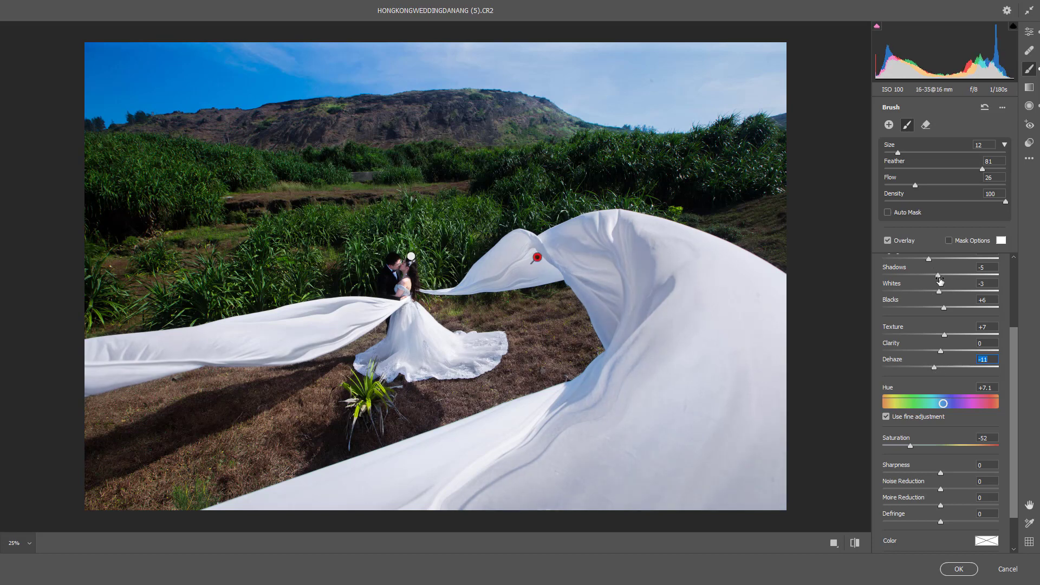
left_click_drag(938, 275, 960, 273)
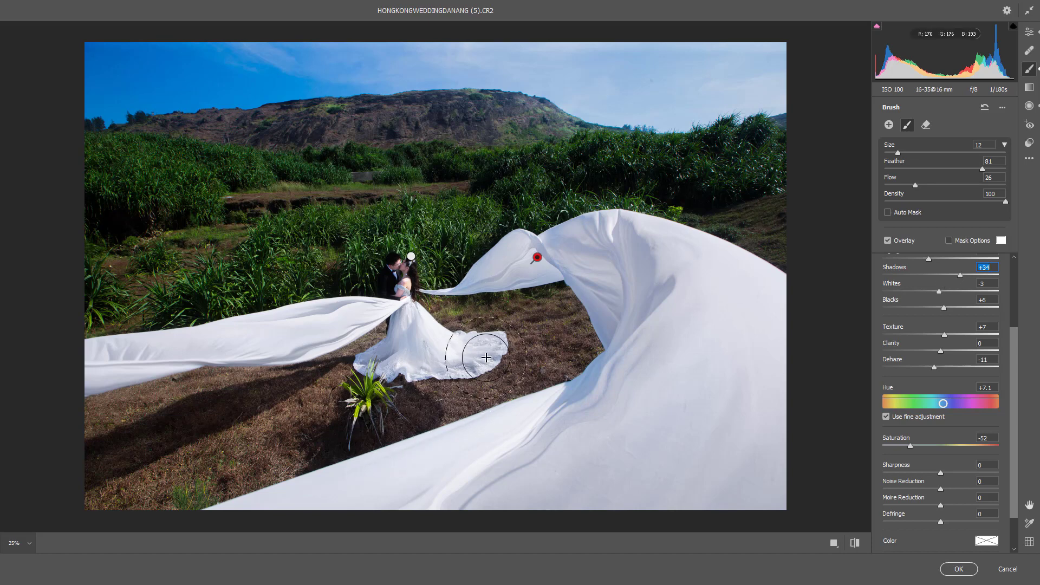
Shrink the brush to size 4 and set fabric highlights -58 and whites +20.
key("bracketleft")
key("bracketleft")
key("bracketleft")
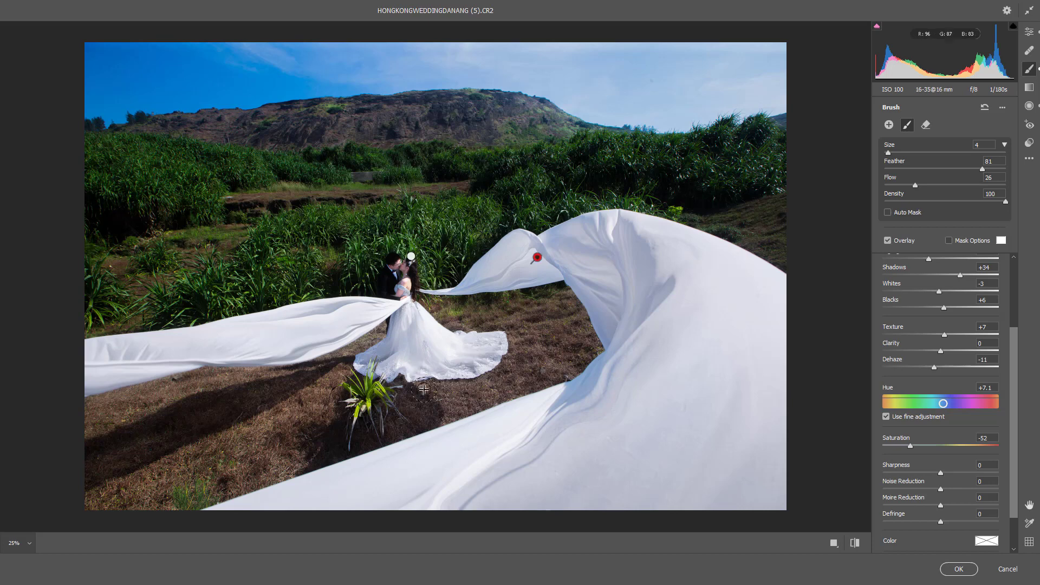
scroll(947, 320, "up", 2)
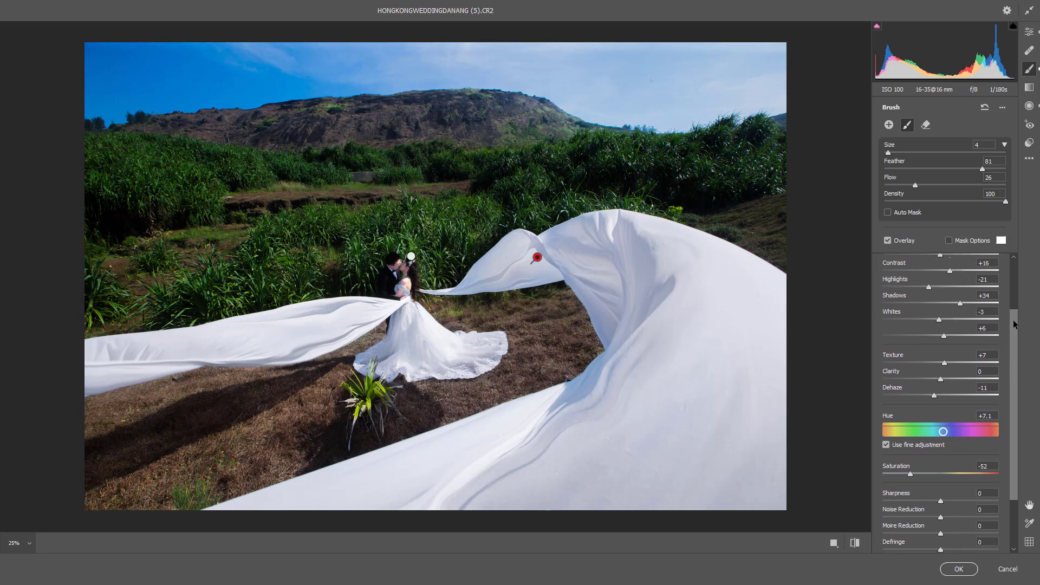
scroll(953, 330, "up", 2)
mouse_move(928, 345)
left_mouse_down()
mouse_move(895, 346)
mouse_move(906, 345)
left_mouse_up()
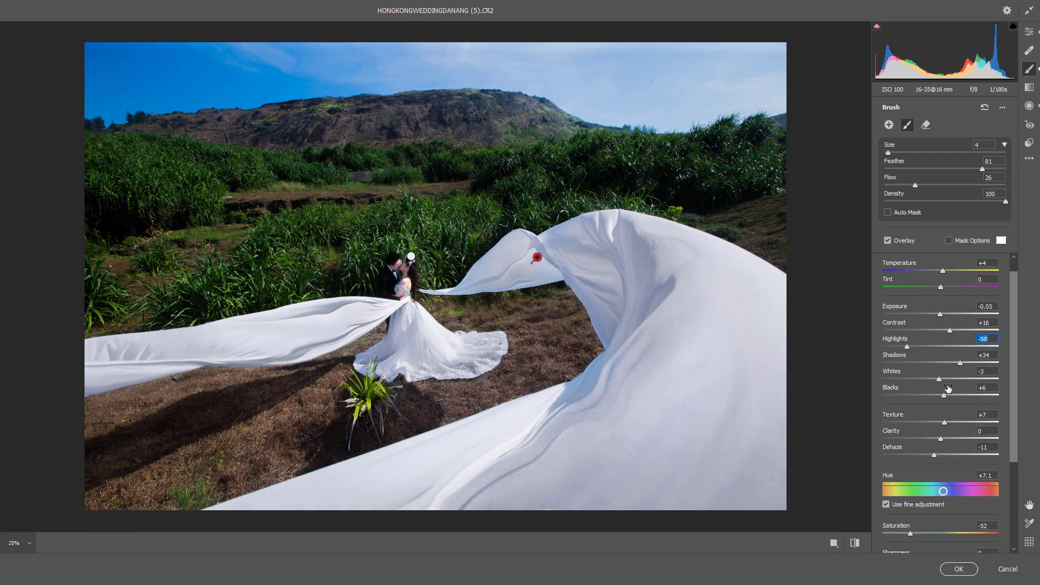
mouse_move(939, 379)
left_mouse_down()
mouse_move(960, 379)
mouse_move(951, 378)
left_mouse_up()
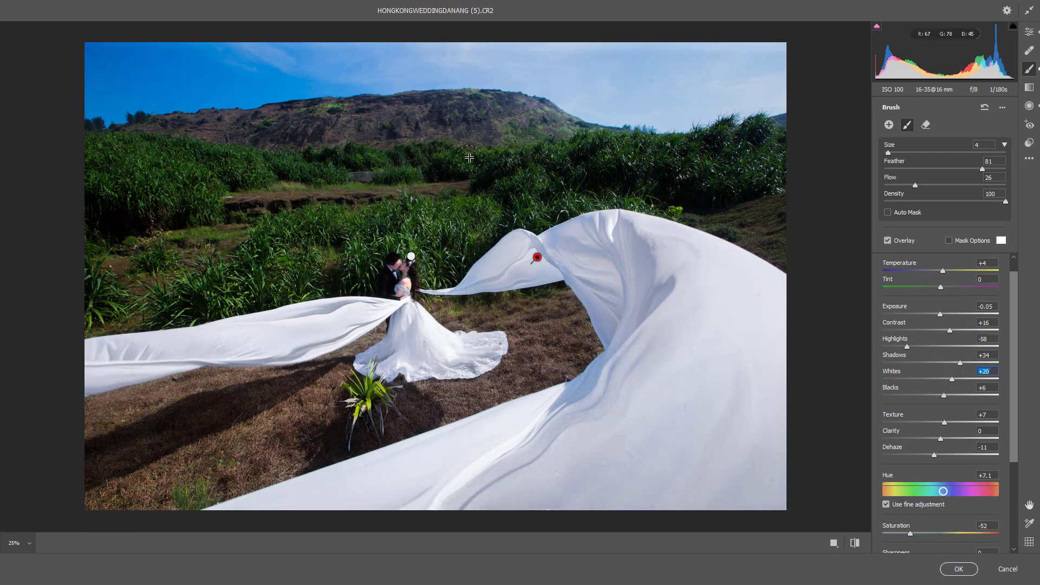
Compare before and after, then select the couple's adjustment and raise its saturation to +13.
left_click(854, 542)
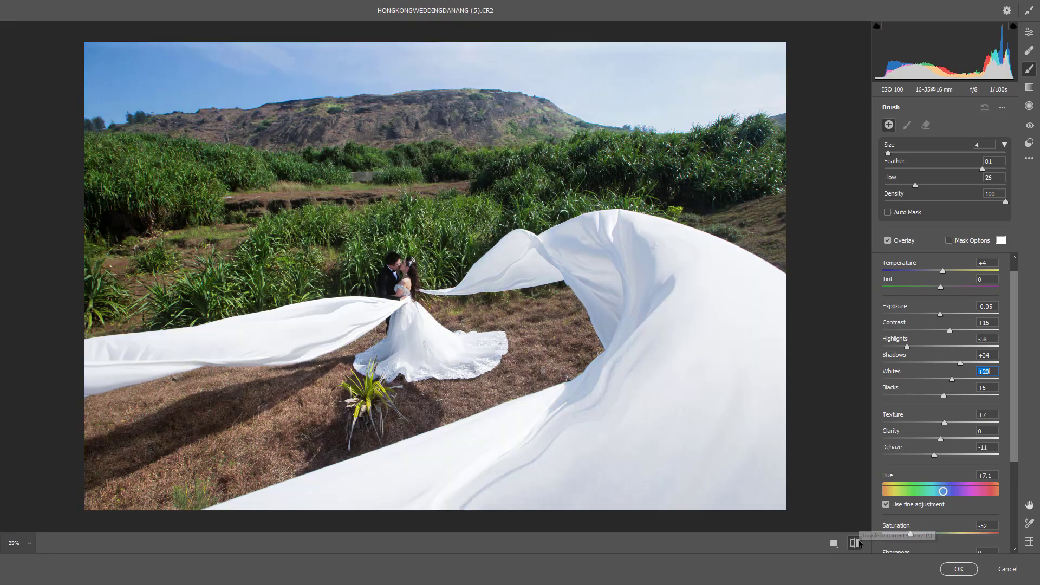
left_click(855, 542)
left_click(855, 542)
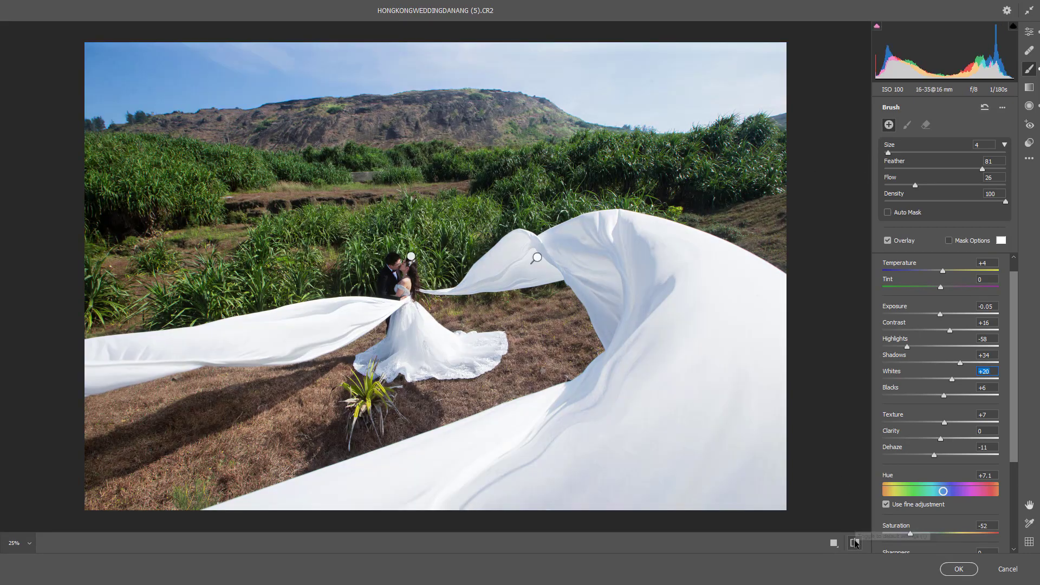
left_click(411, 256)
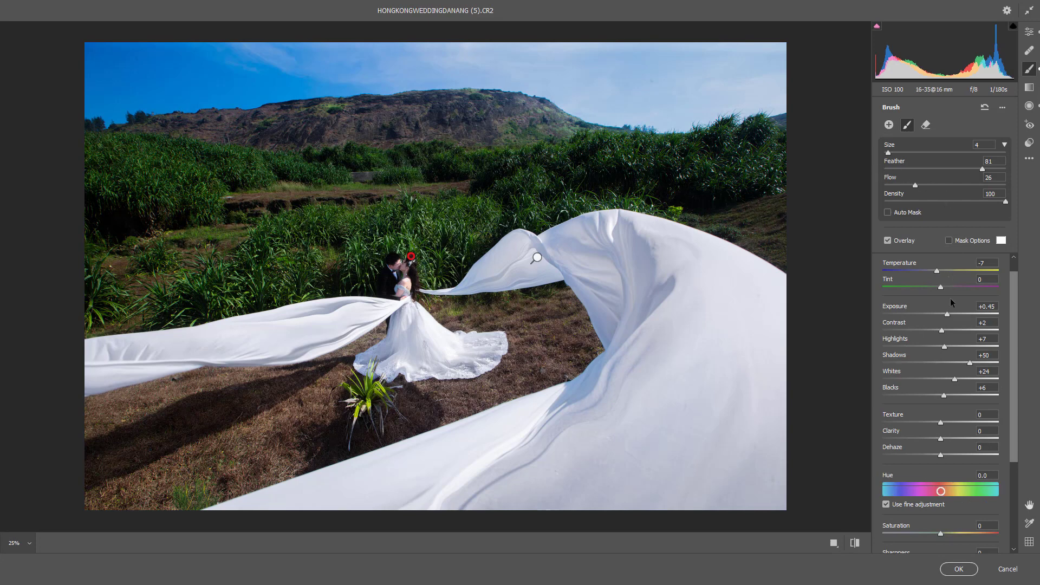
left_click_drag(947, 319, 944, 318)
mouse_move(941, 534)
left_mouse_down()
mouse_move(967, 528)
mouse_move(947, 528)
left_mouse_up()
Push the couple adjustment's shadows to +100, darken exposure slightly, and commit the Camera Raw edits.
mouse_move(969, 362)
left_mouse_down()
mouse_move(987, 360)
mouse_move(935, 379)
mouse_move(999, 363)
left_mouse_up()
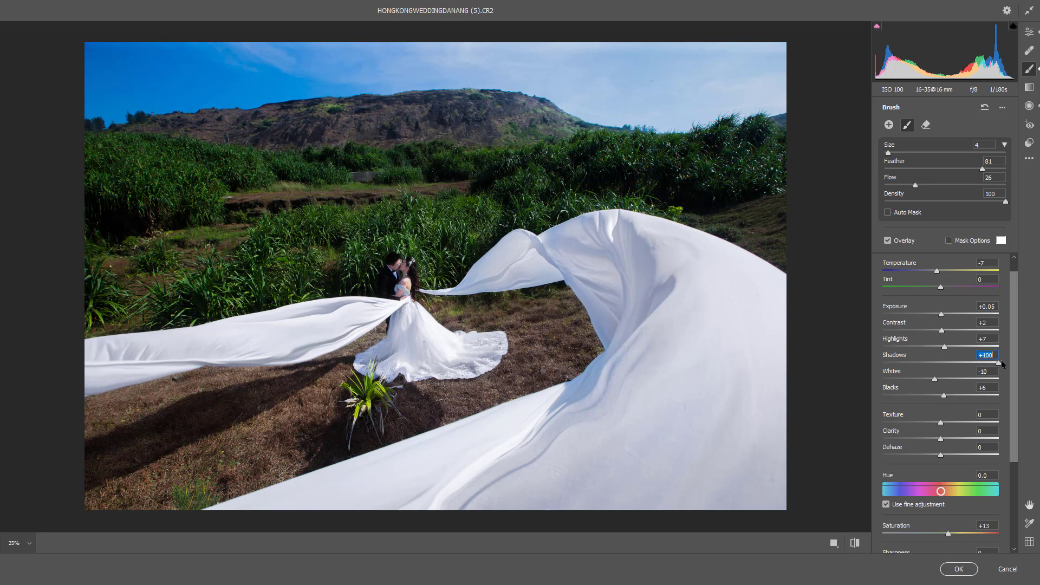
left_click(941, 313)
left_click_drag(944, 316, 935, 314)
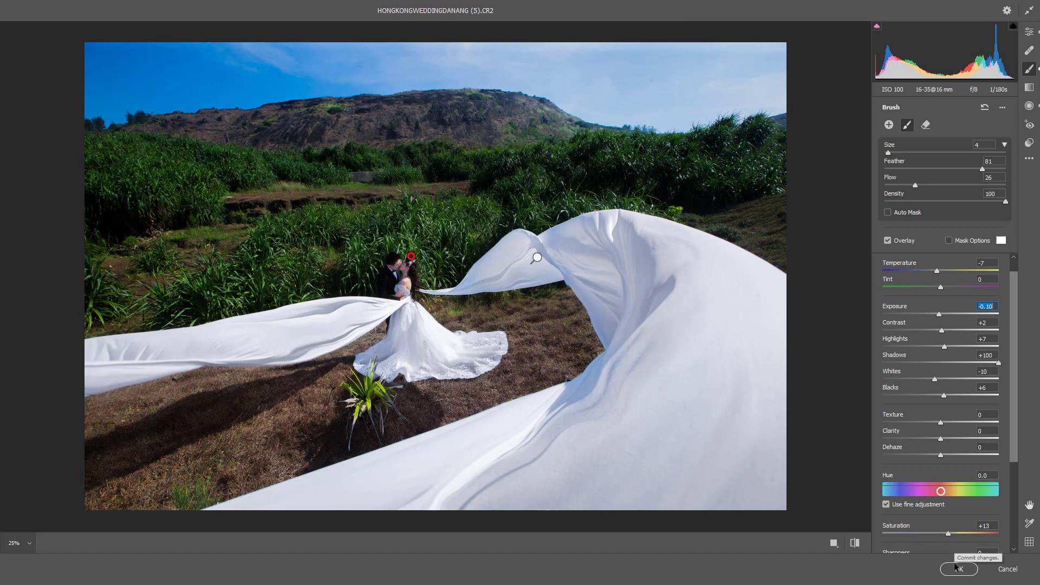
left_click(858, 542)
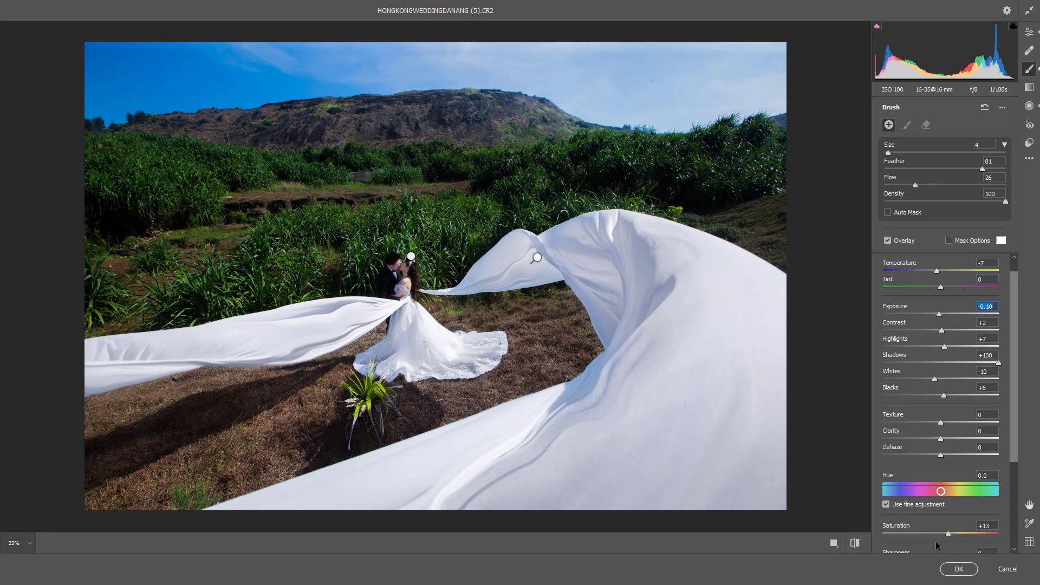
left_click(958, 568)
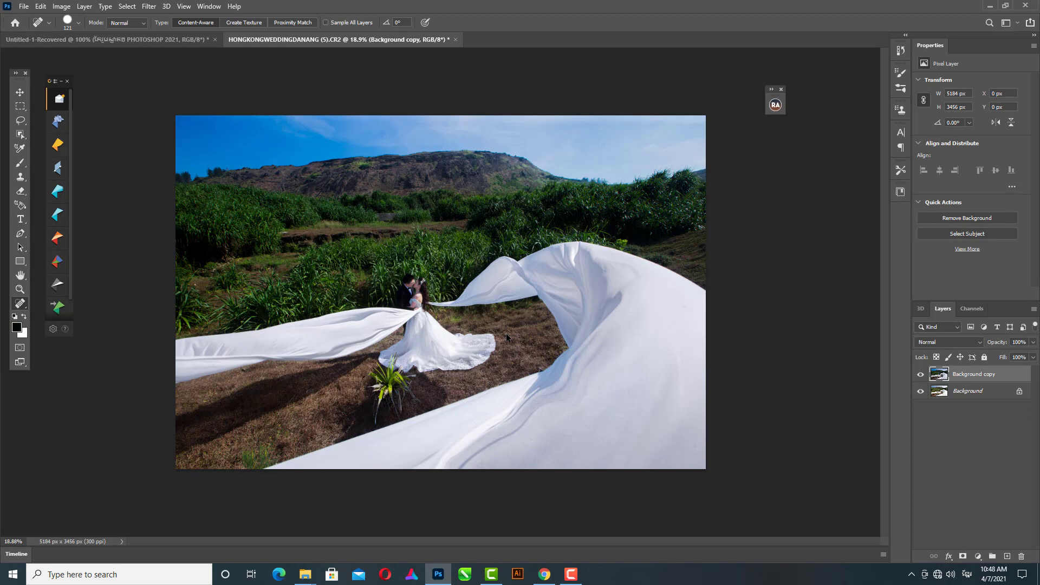
Zoom to 25% and open the Background copy layer in Filter > Camera Raw Filter.
key("ctrl+plus")
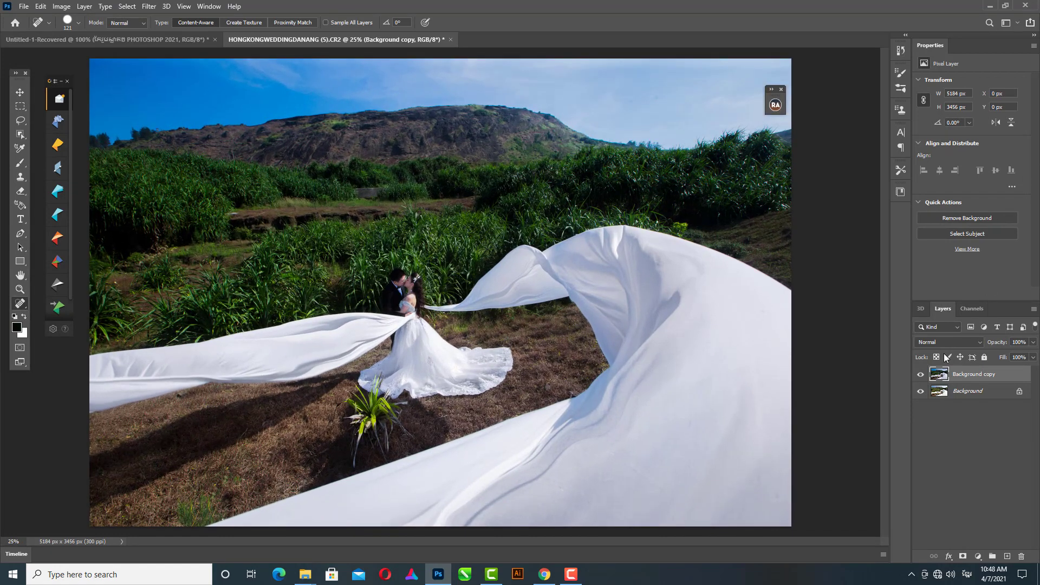
left_click(149, 8)
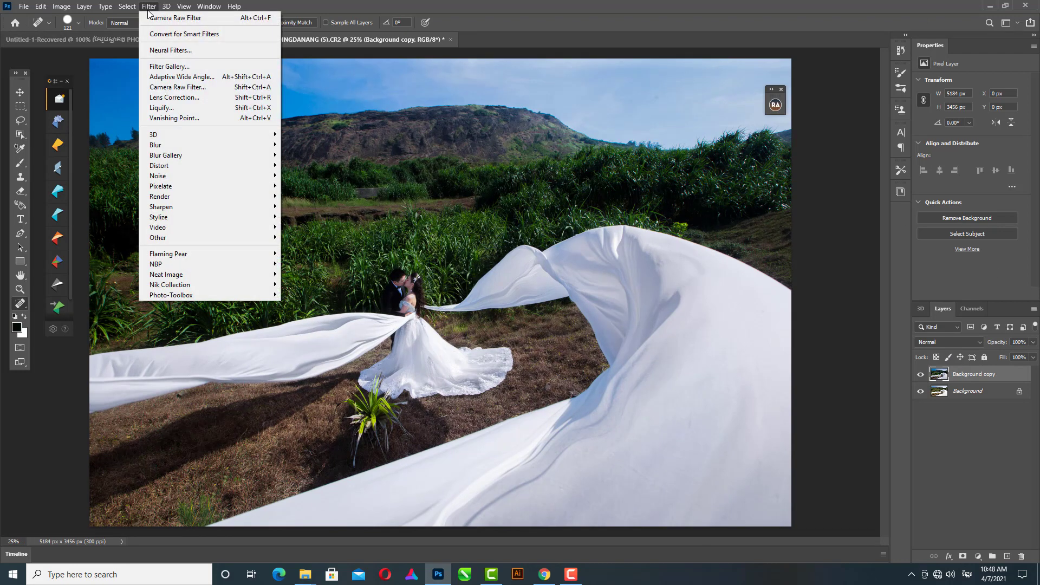
left_click(173, 88)
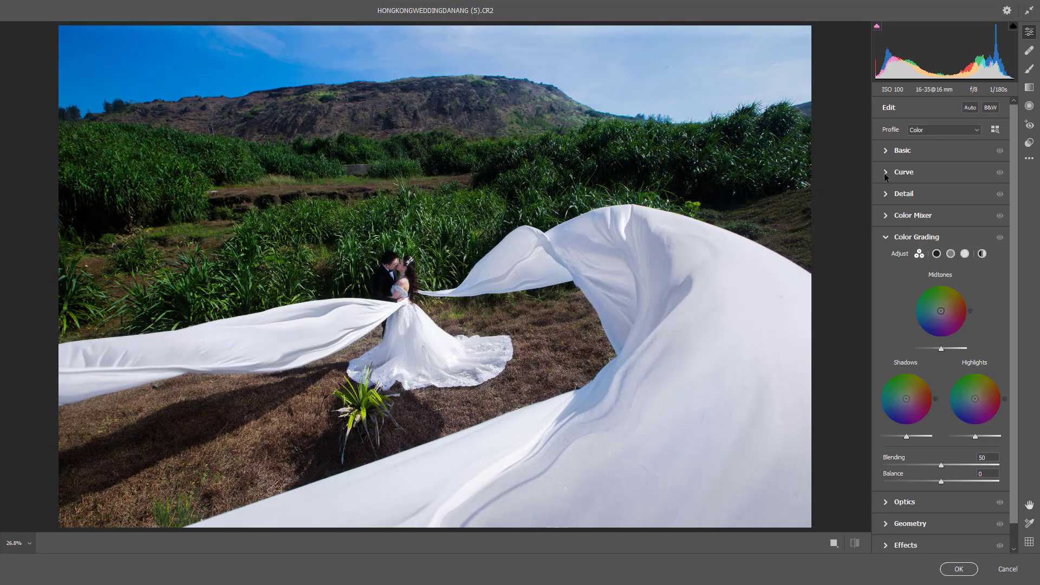
Start a zeroed brush adjustment and paint its mask over the grass.
left_click(1028, 69)
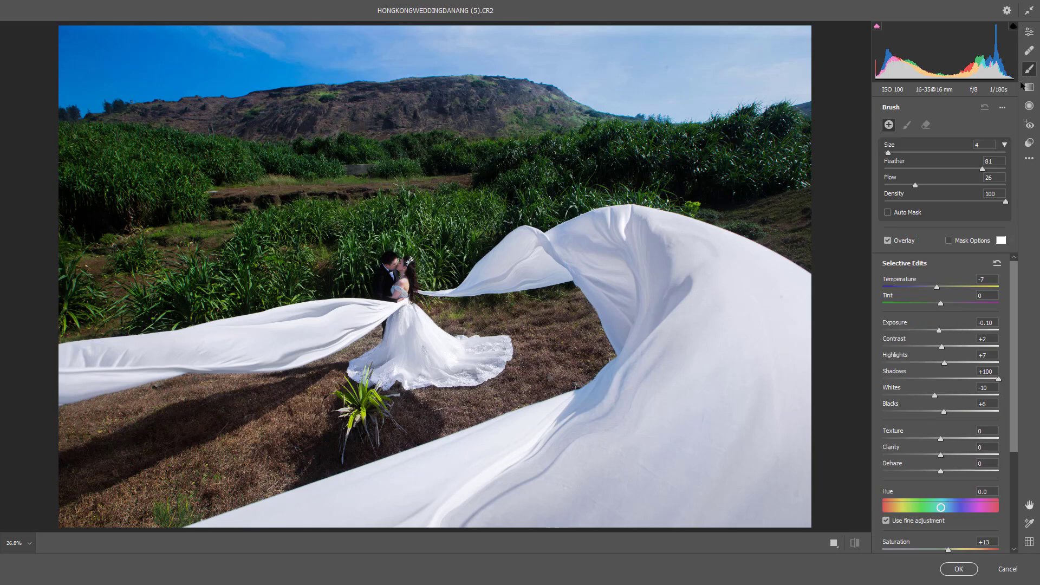
left_click(1002, 107)
left_click(970, 136)
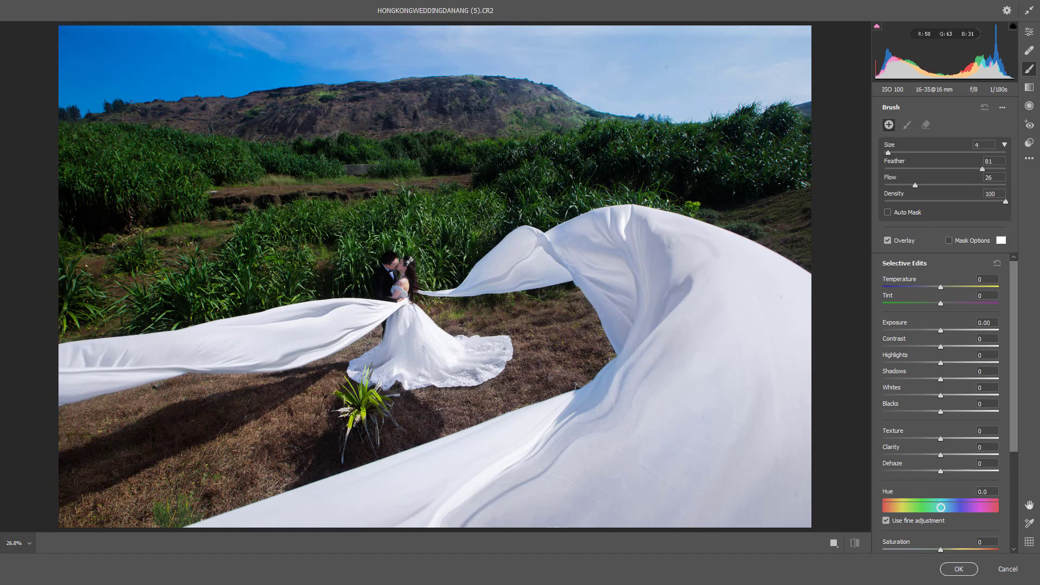
key("bracketright")
left_click_drag(466, 238, 453, 210)
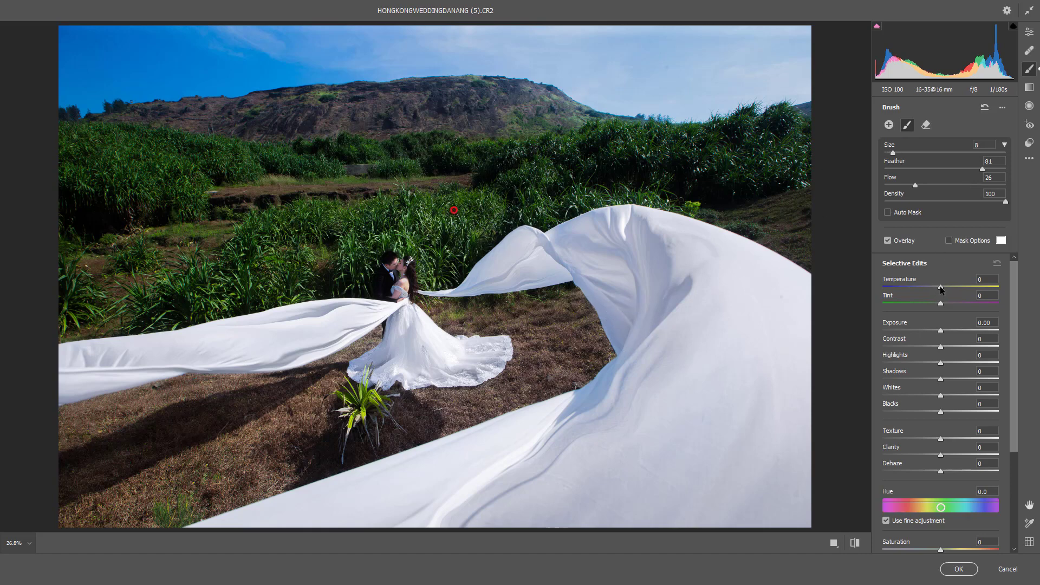
Set the grass adjustment to temperature +17, highlights +18, shadows +21, dehaze +12, saturation +21.
left_click_drag(940, 287, 950, 287)
left_click_drag(943, 379, 953, 378)
left_click_drag(957, 362, 952, 361)
left_click(941, 470)
left_click_drag(941, 507, 937, 507)
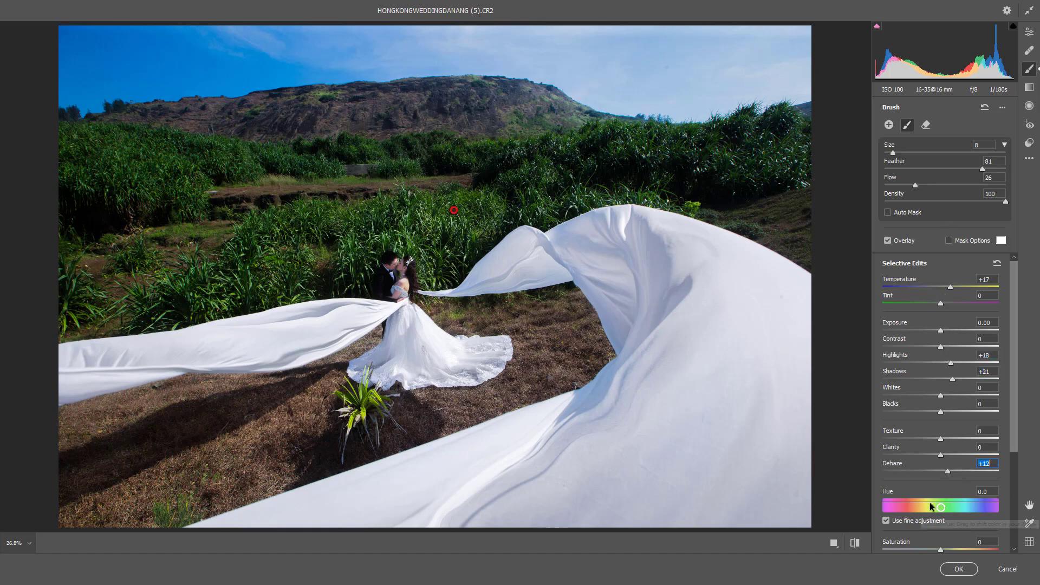
left_click_drag(940, 549, 952, 547)
left_click(984, 174)
type("67")
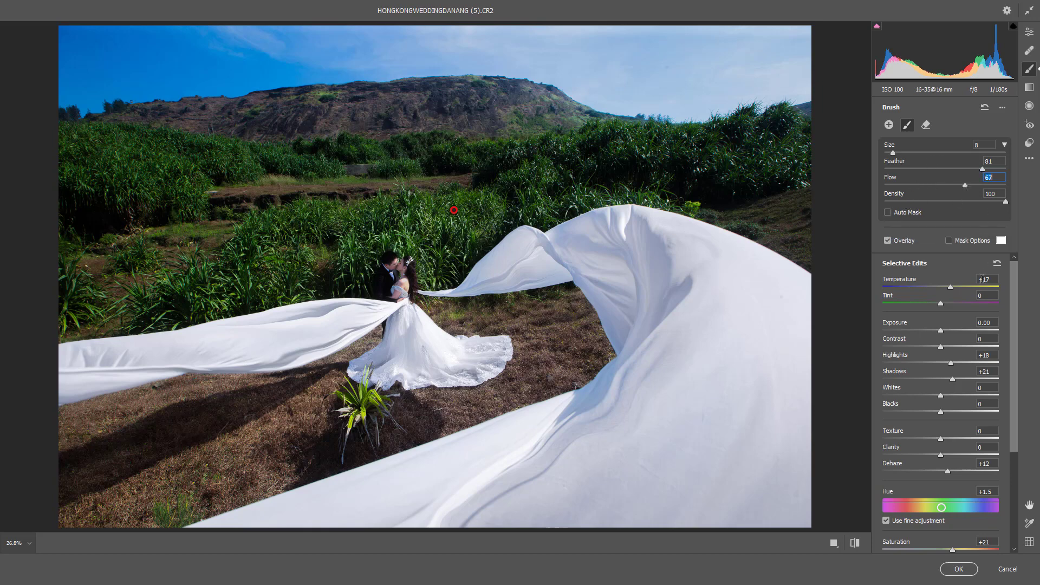
Brighten the grass adjustment's exposure, extend its mask, and rebalance hue, temperature and shadows to +32.
left_click(887, 241)
mouse_move(940, 330)
left_mouse_down()
mouse_move(965, 329)
mouse_move(955, 330)
mouse_move(953, 396)
left_mouse_up()
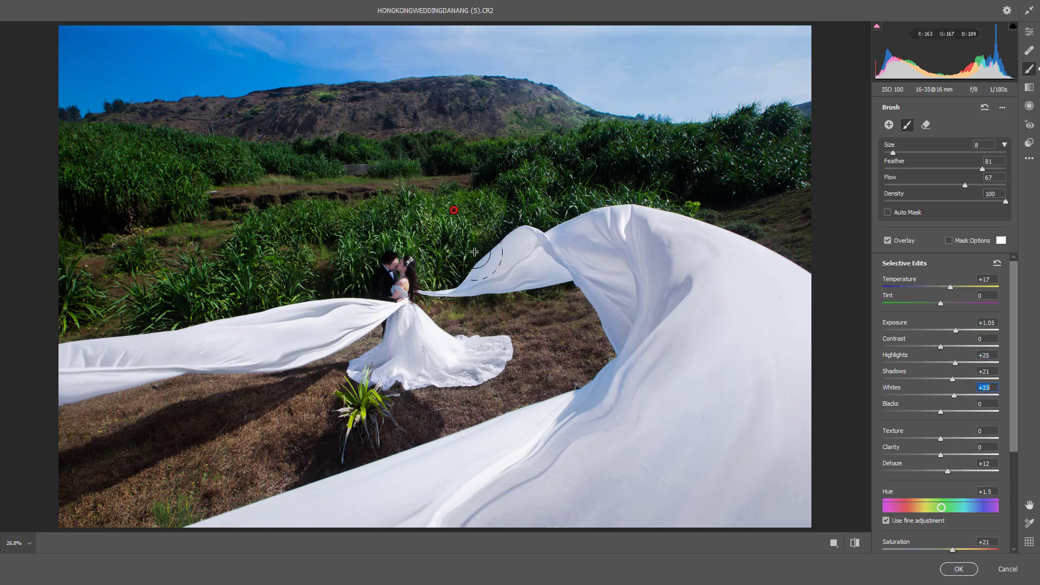
left_click_drag(404, 214, 453, 209)
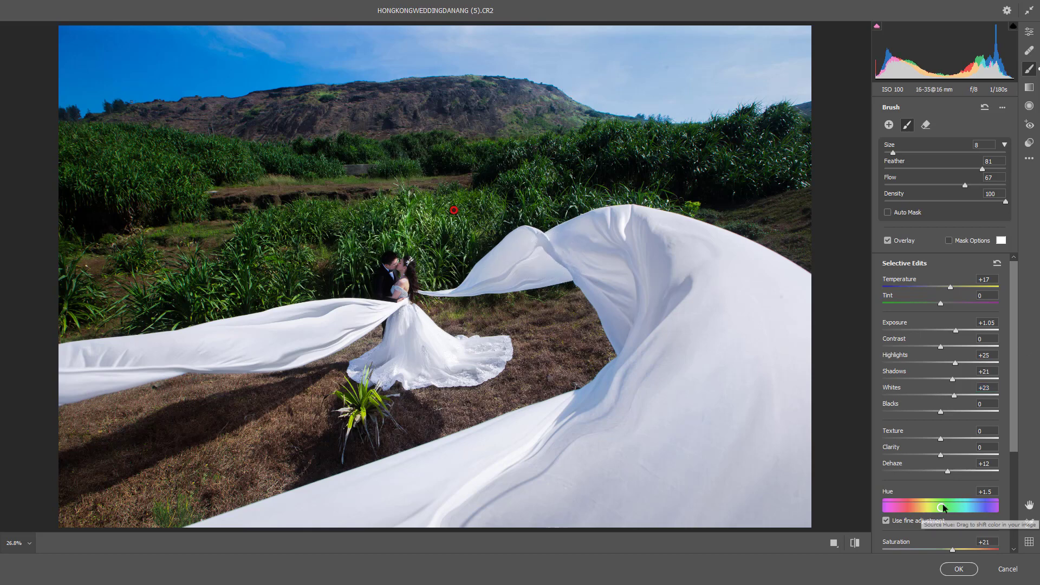
mouse_move(942, 506)
left_mouse_down()
mouse_move(951, 506)
mouse_move(935, 507)
left_mouse_up()
left_click(886, 521)
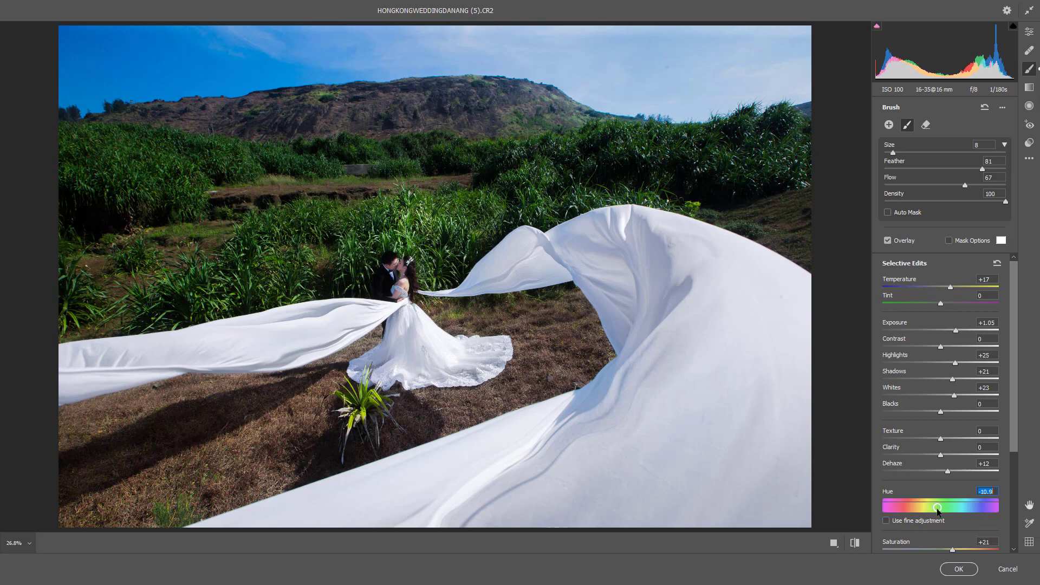
mouse_move(953, 549)
left_mouse_down()
mouse_move(963, 549)
mouse_move(944, 549)
left_mouse_up()
left_click_drag(935, 507, 939, 508)
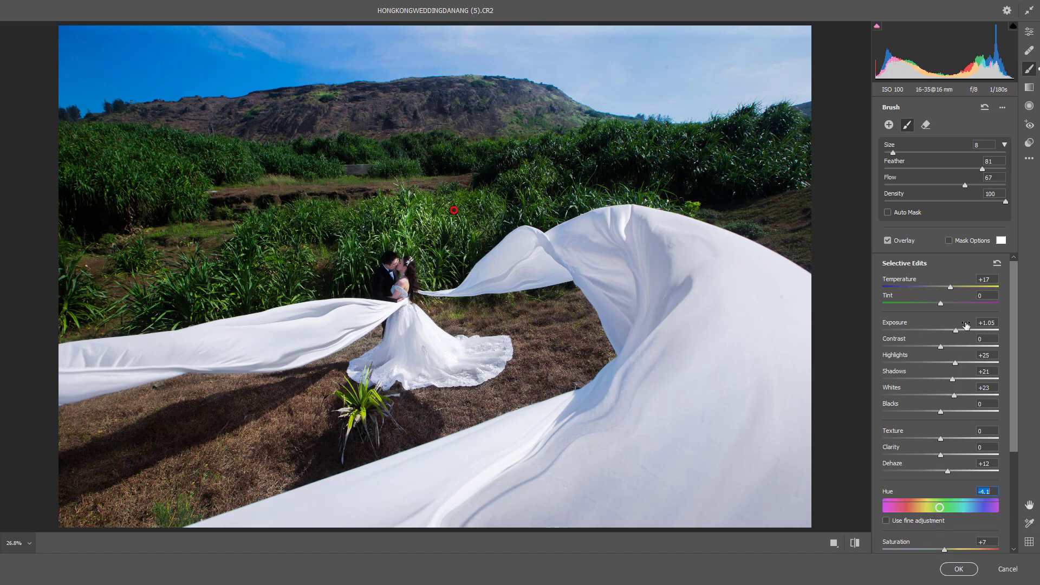
mouse_move(950, 286)
left_mouse_down()
mouse_move(932, 287)
mouse_move(942, 287)
mouse_move(951, 342)
left_mouse_up()
left_click(940, 304)
mouse_move(952, 378)
left_mouse_down()
mouse_move(962, 379)
mouse_move(953, 411)
left_mouse_up()
Add clarity +2, reset hue to zero, set saturation +1, and pull exposure back down.
left_click_drag(940, 455, 945, 455)
left_click_drag(940, 507, 944, 502)
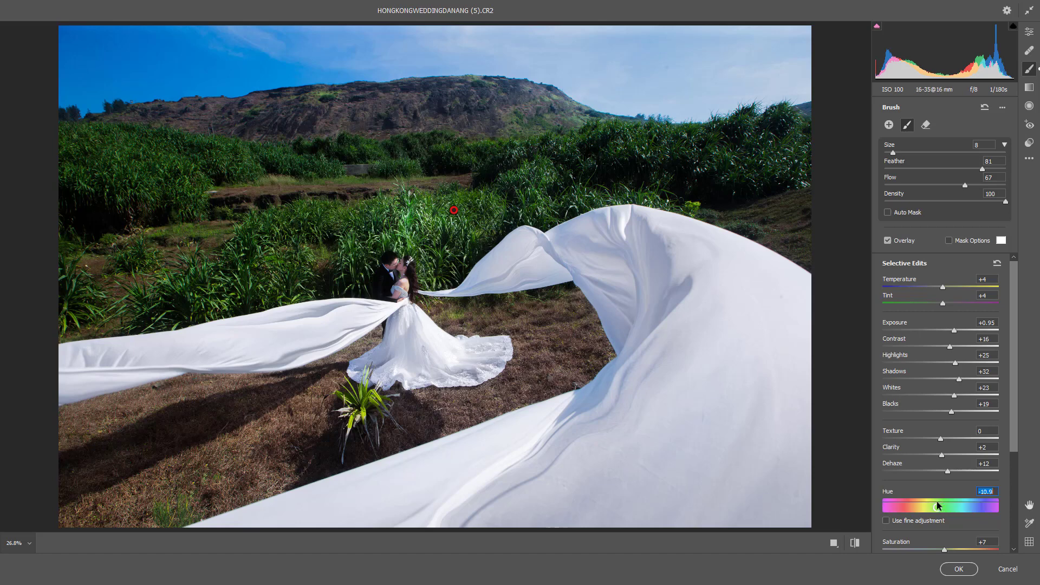
left_click_drag(943, 498, 932, 507)
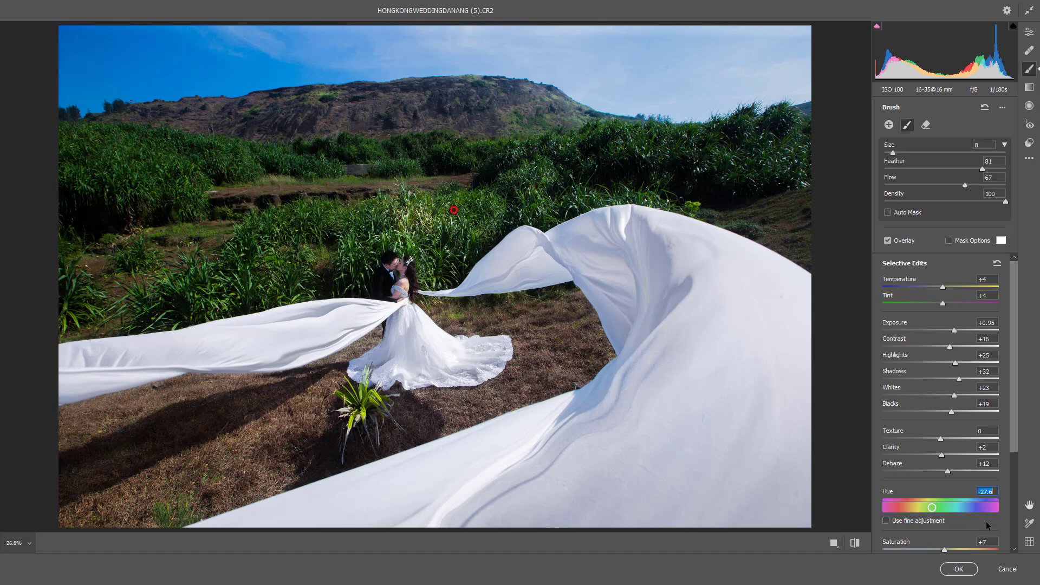
double_click(932, 507)
left_click(922, 518)
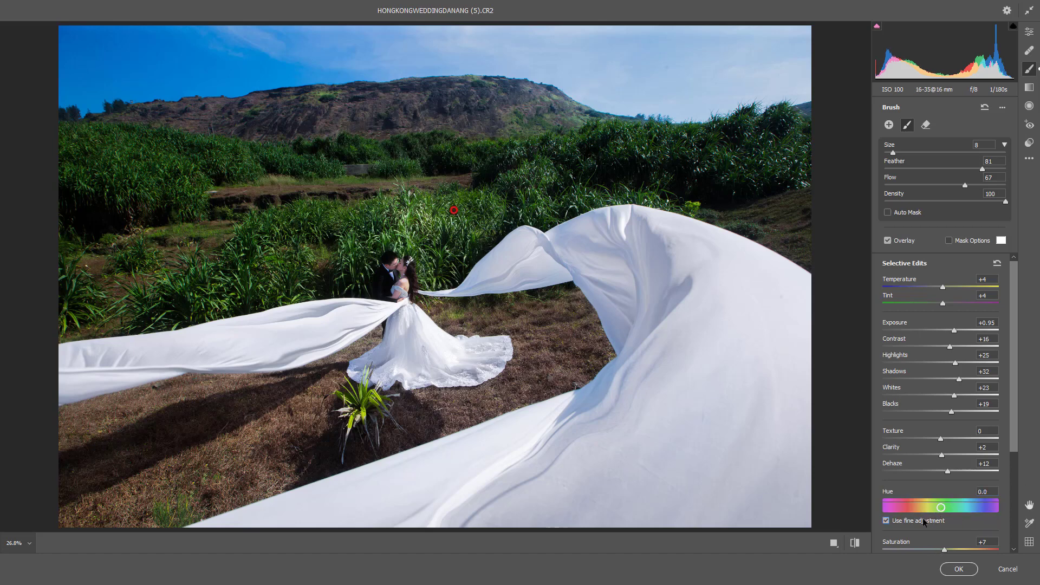
scroll(960, 528, "down", 1)
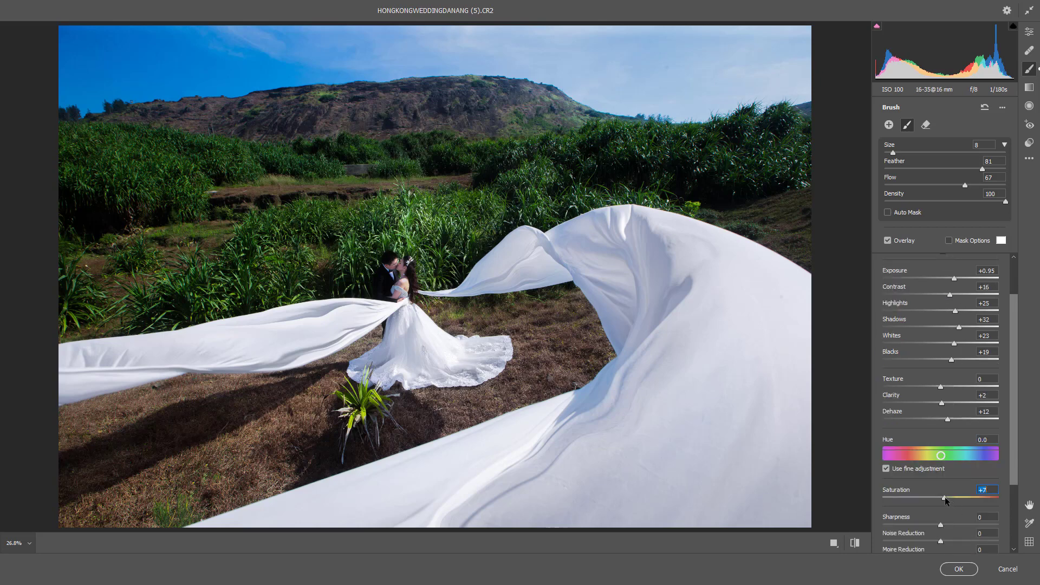
left_click_drag(945, 497, 949, 497)
left_click_drag(910, 496, 941, 496)
left_click(939, 455)
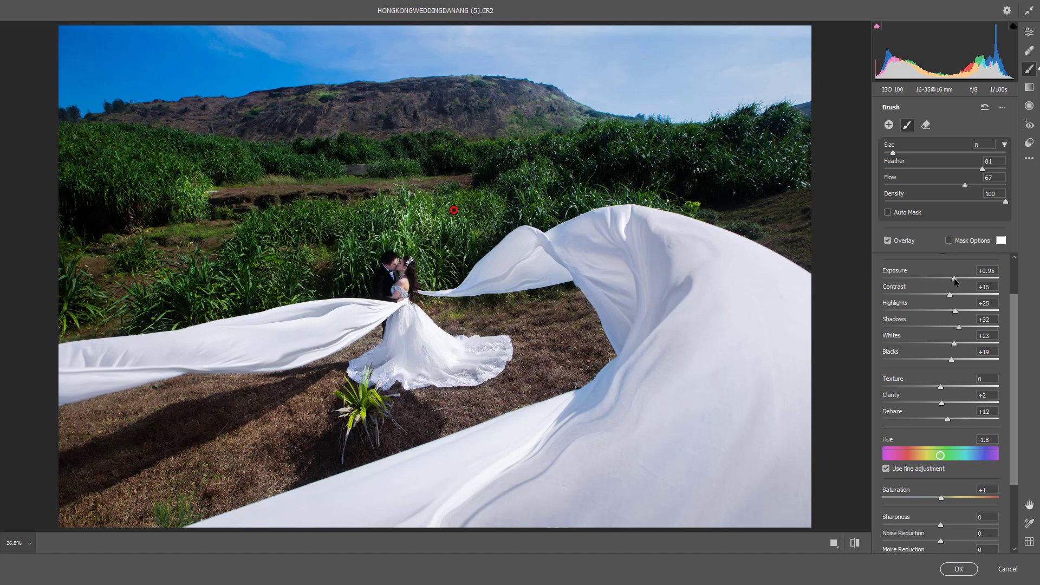
left_click_drag(954, 279, 933, 278)
type("89")
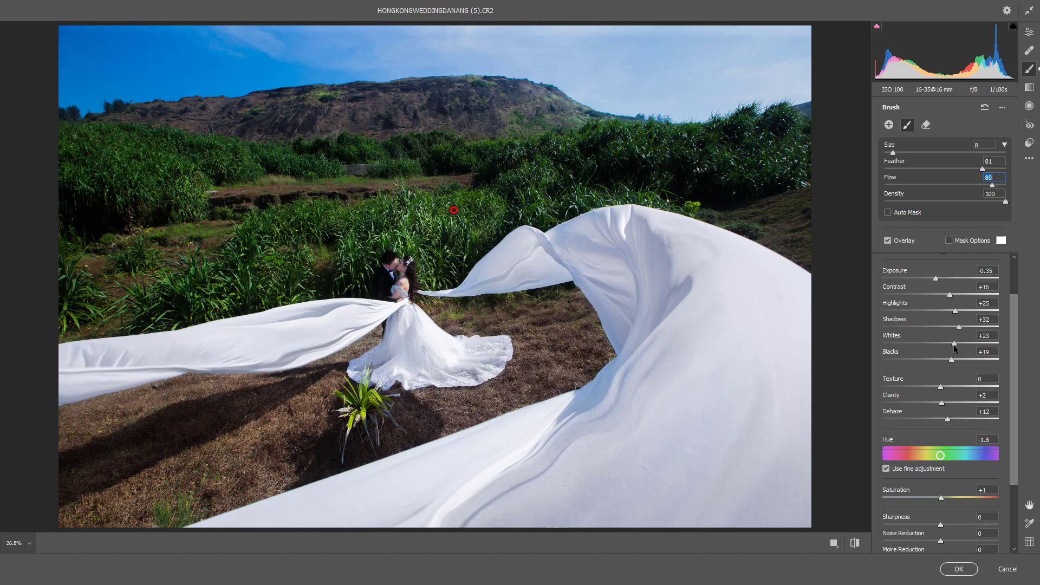
Reset the Shadows, Highlights, Whites, Blacks and Contrast sliders to zero.
double_click(958, 326)
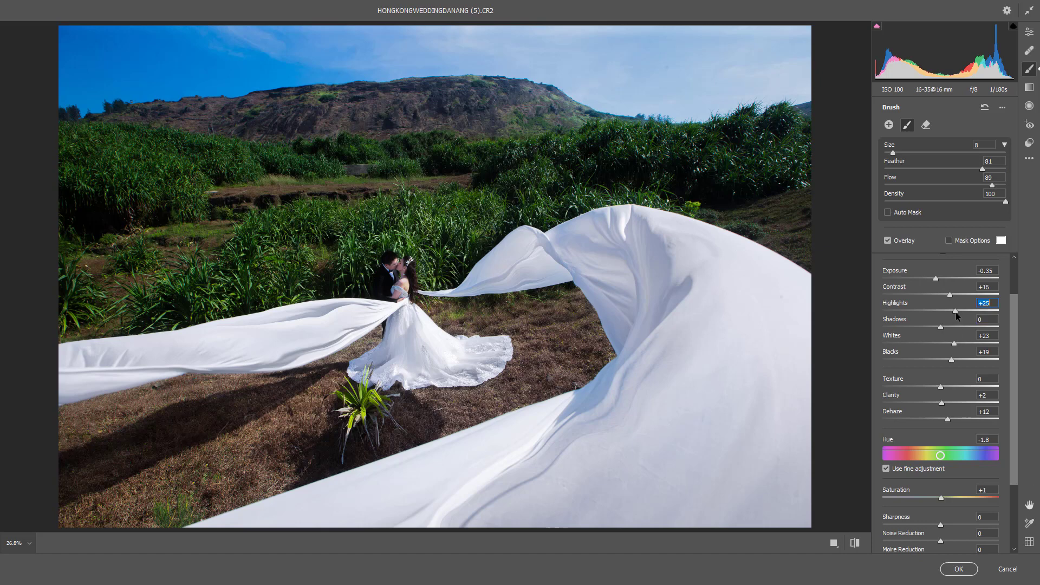
double_click(955, 311)
double_click(953, 342)
left_click(951, 358)
double_click(951, 358)
double_click(949, 295)
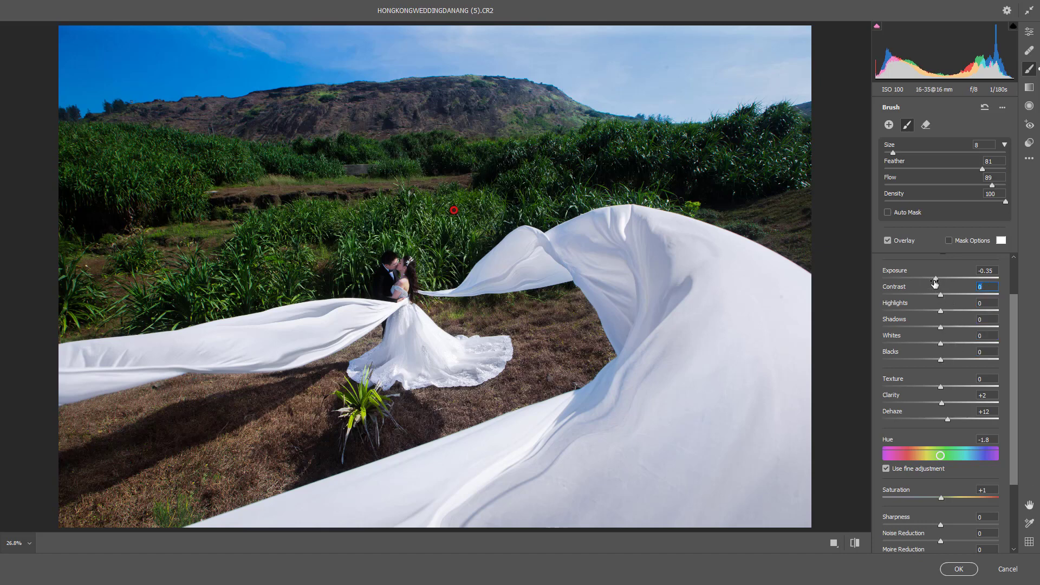
Set Exposure +0.25, Hue -7.3 and Dehaze +12, then zoom in to check the grass.
left_click_drag(935, 282, 944, 280)
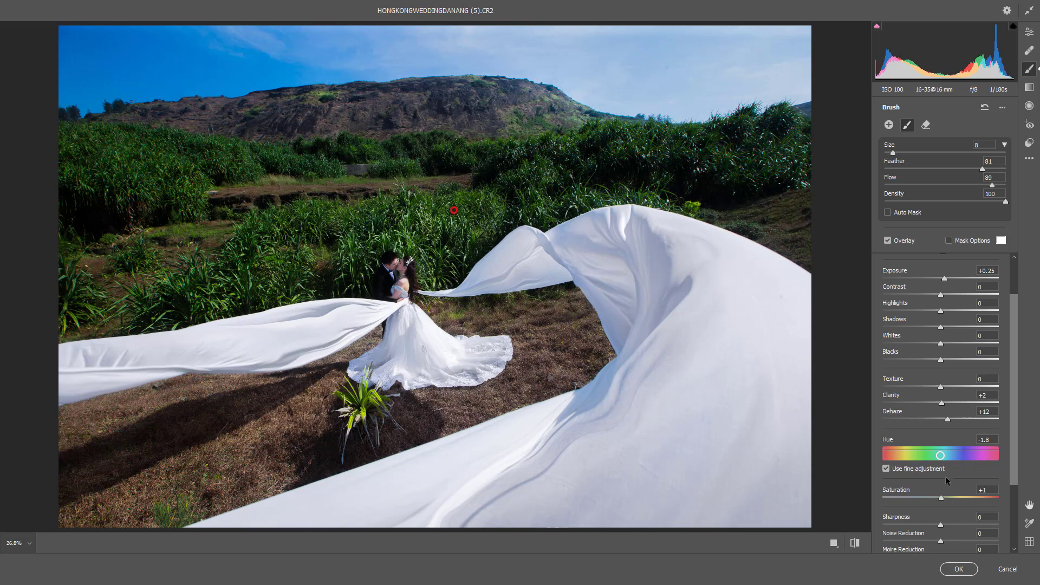
left_click_drag(934, 452, 899, 454)
left_click_drag(946, 419, 952, 415)
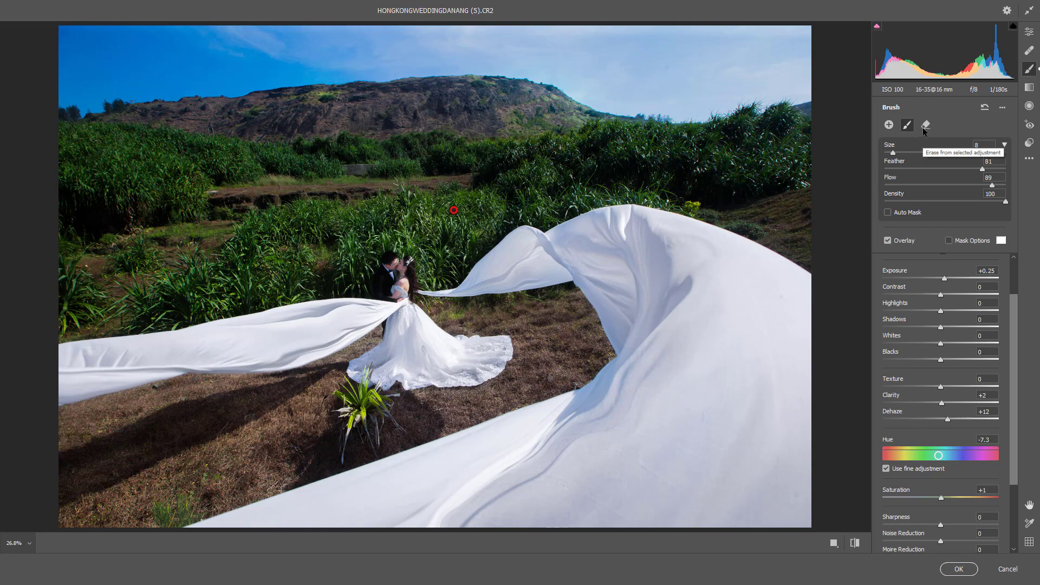
mouse_move(452, 212)
left_mouse_down()
mouse_move(428, 291)
mouse_move(434, 275)
left_mouse_up()
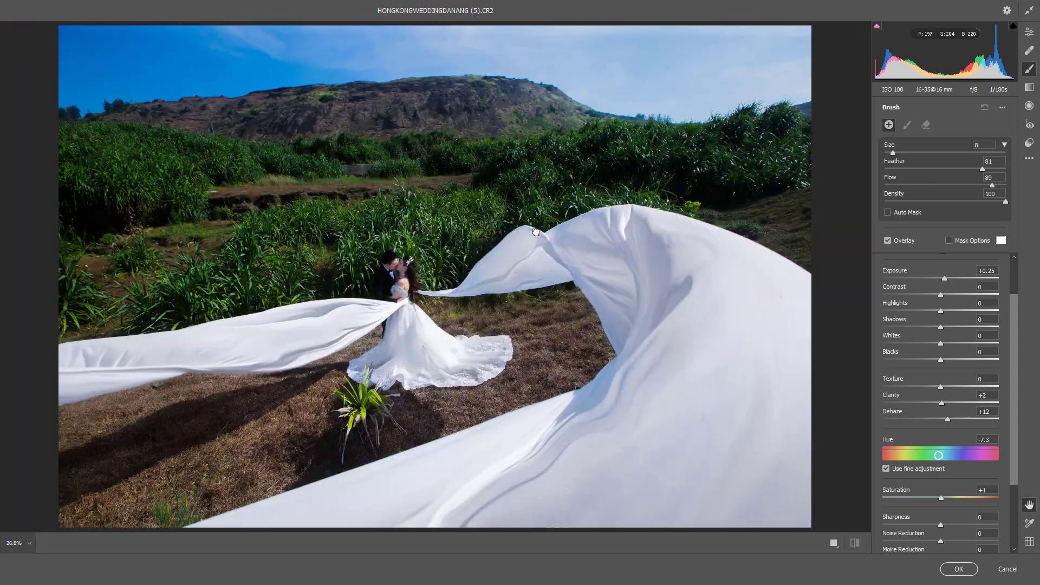
left_click(535, 232)
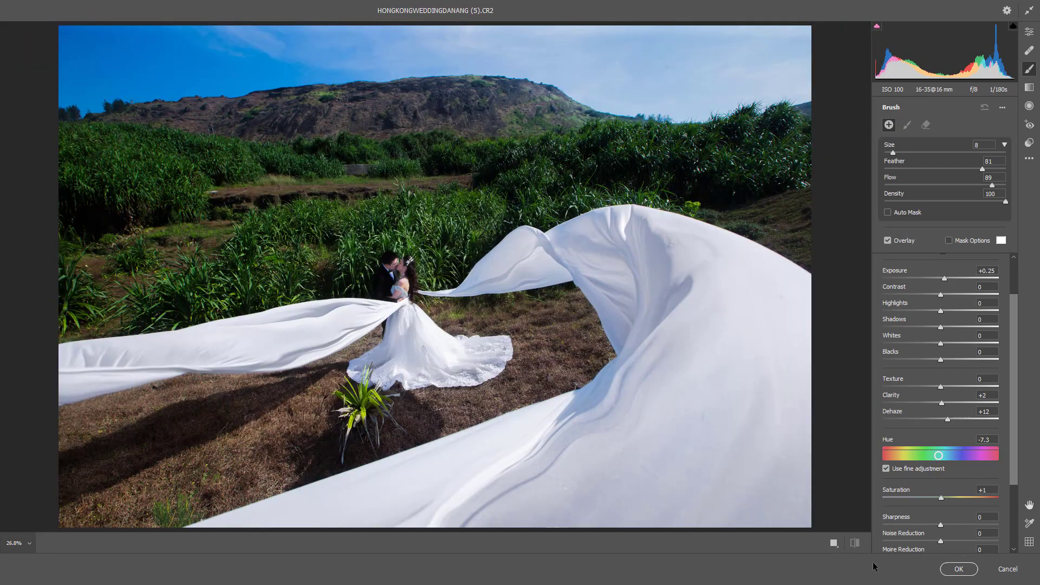
left_click(959, 569)
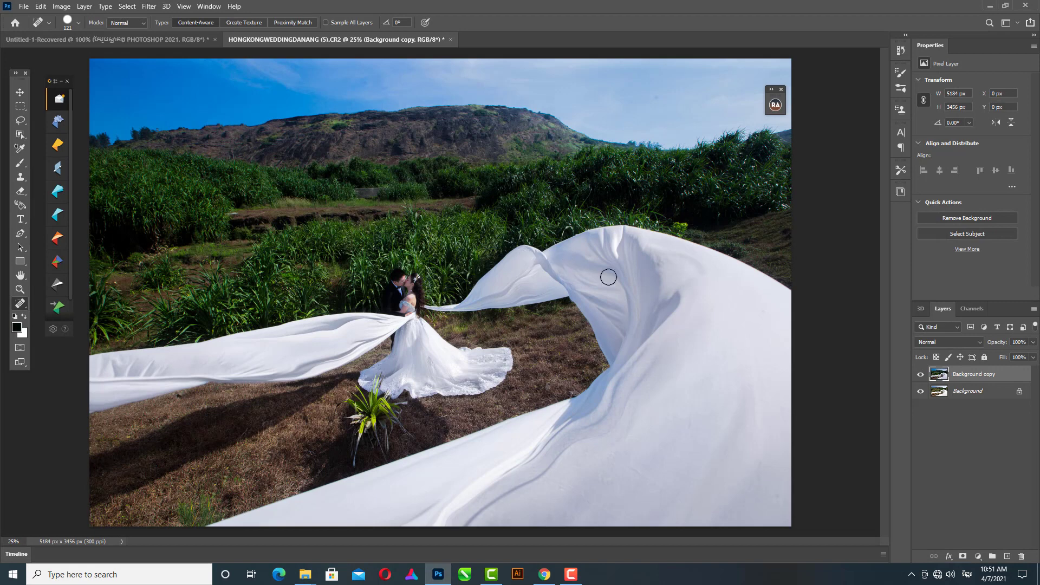
left_click(778, 106)
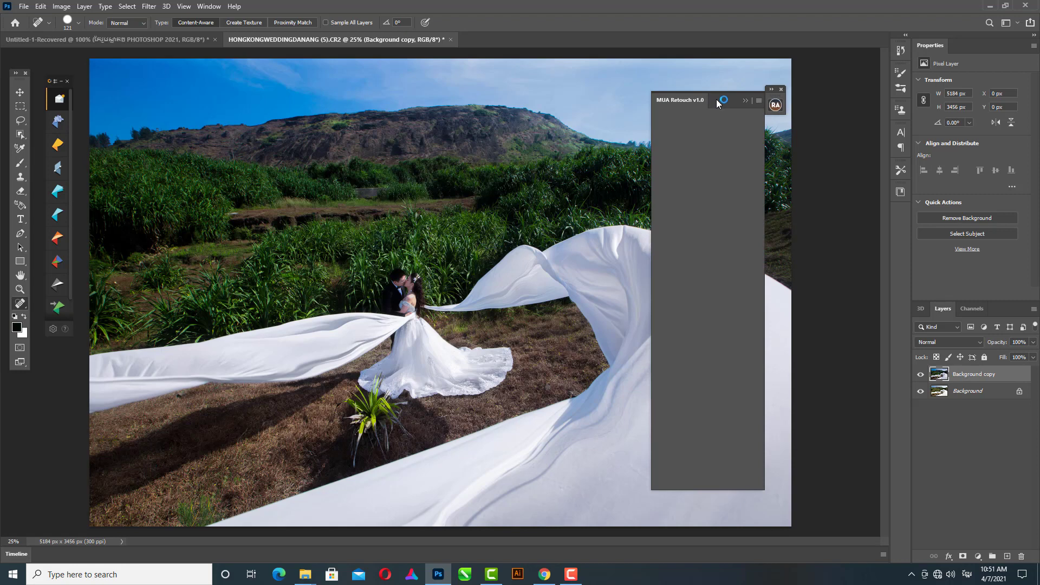
left_click_drag(717, 103, 825, 71)
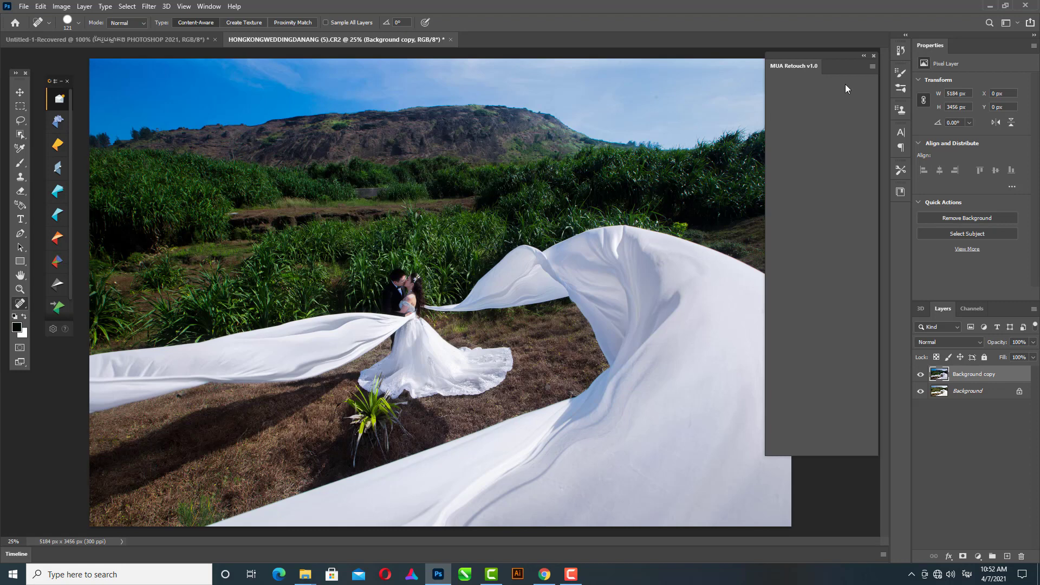
left_click(921, 374)
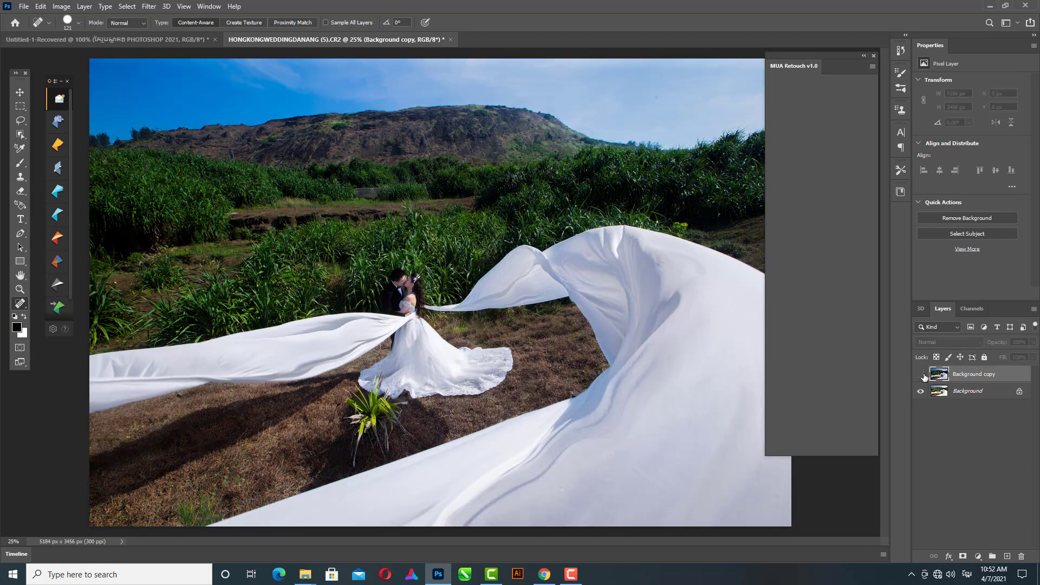
left_click(922, 375)
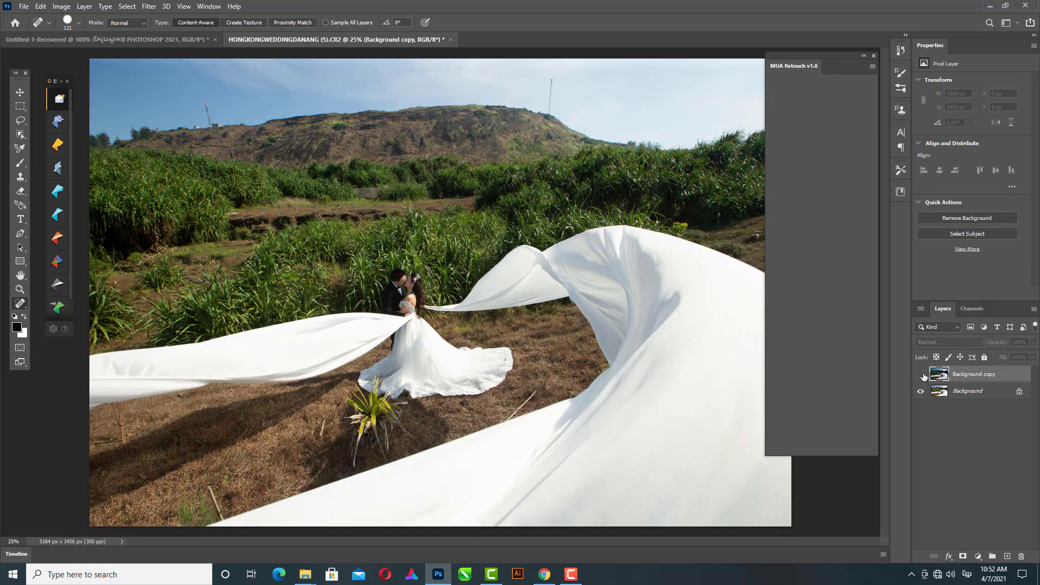
left_click(921, 375)
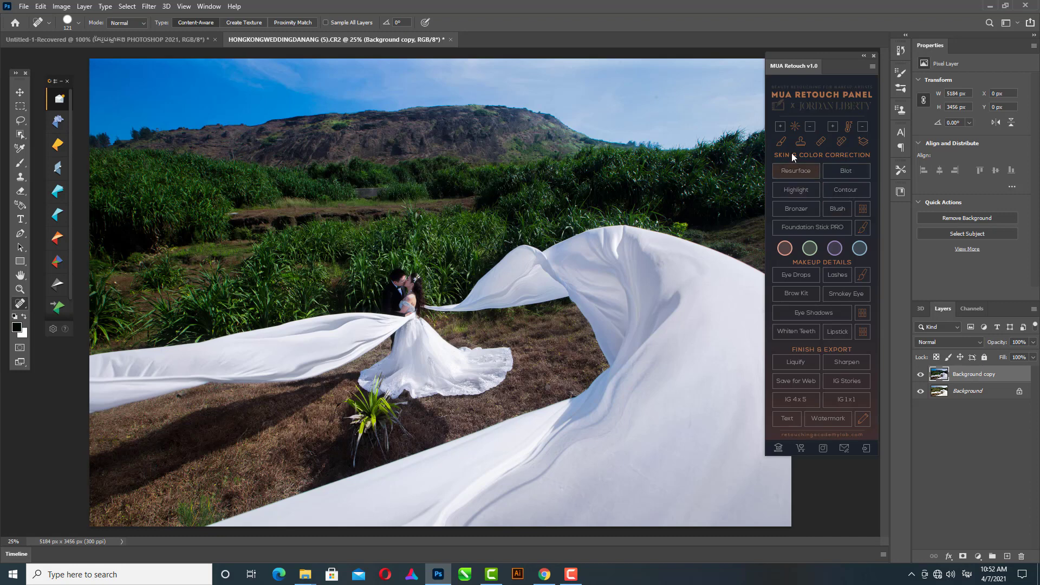
Invert the Lighter curves mask to black and paint white over the fabric.
left_click(781, 125)
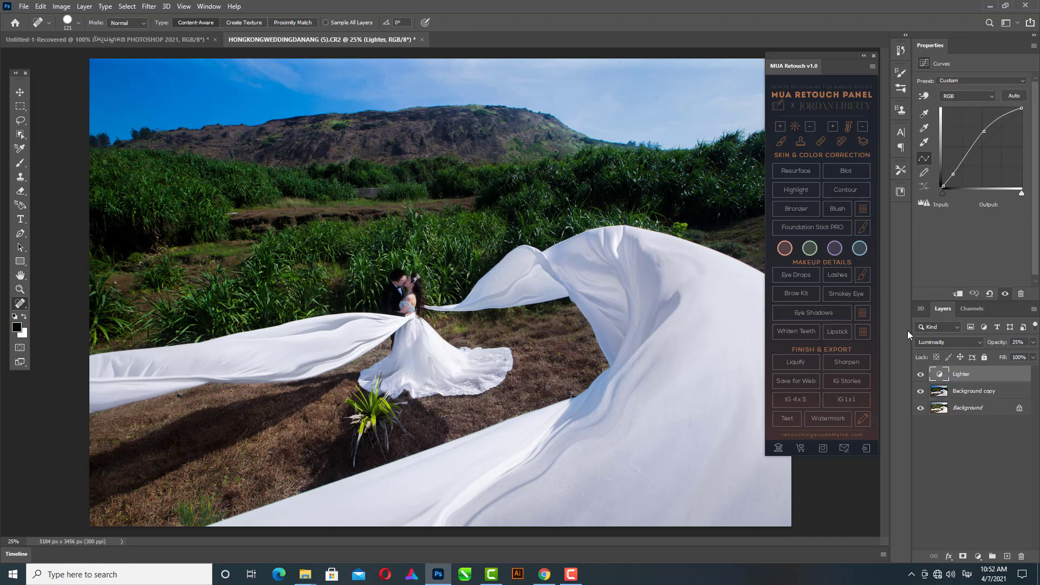
left_click(963, 557, "alt")
key("bracketright")
key("bracketright")
key("bracketright")
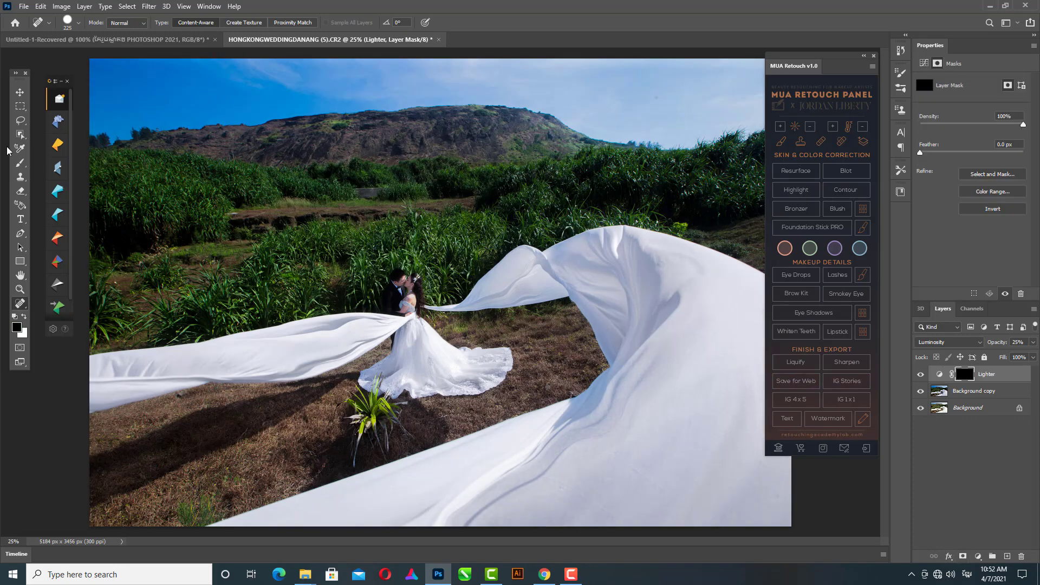
left_click(20, 162)
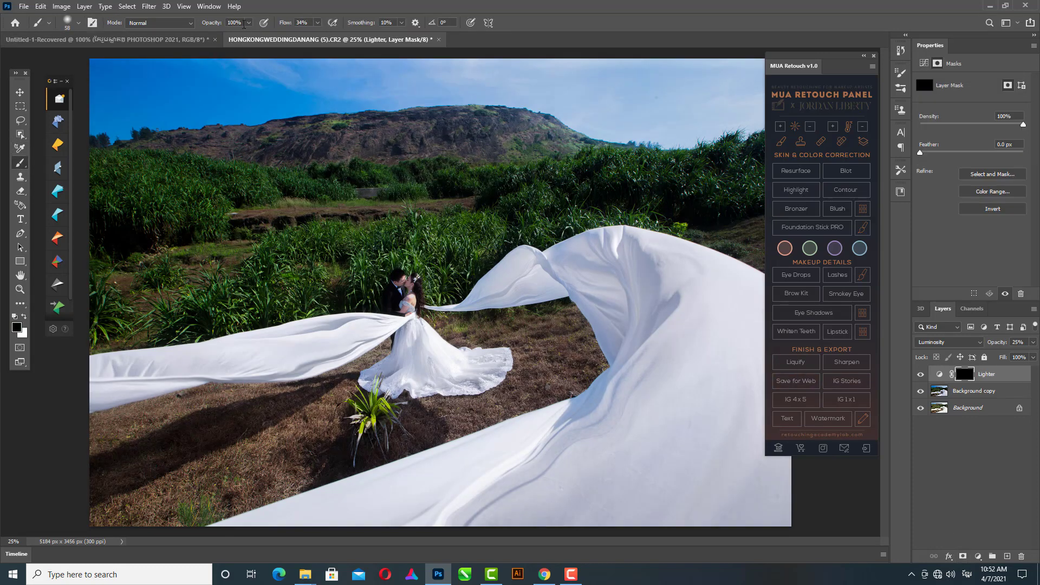
mouse_move(634, 288)
left_mouse_down()
mouse_move(675, 271)
mouse_move(715, 505)
left_mouse_up()
key("x")
mouse_move(362, 343)
left_mouse_down()
mouse_move(170, 359)
mouse_move(250, 356)
left_mouse_up()
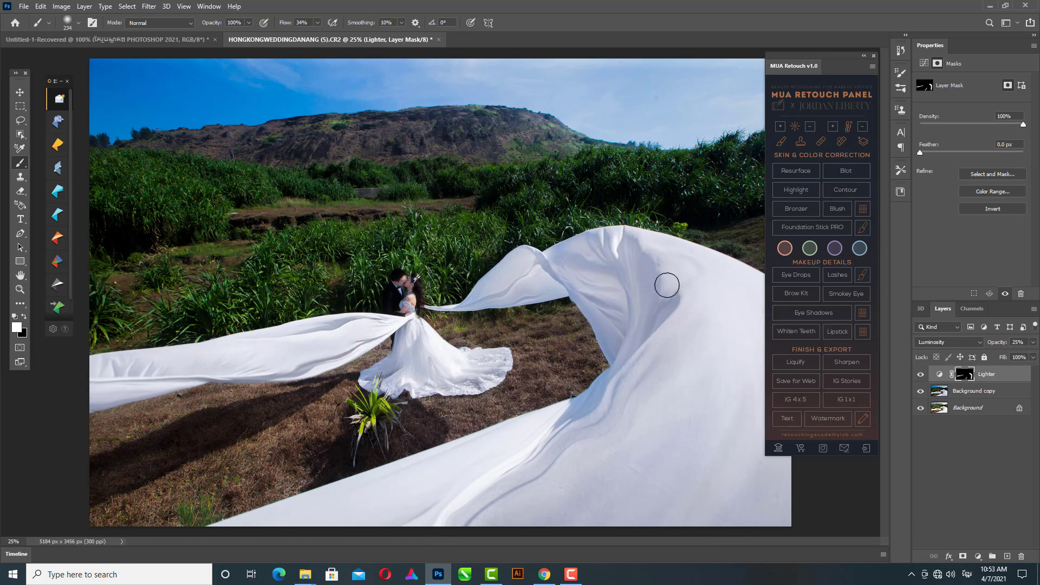
key("bracketright")
key("bracketright")
Add a Darker curves layer and paint its mask over the cloth's shadow folds.
left_click(809, 127)
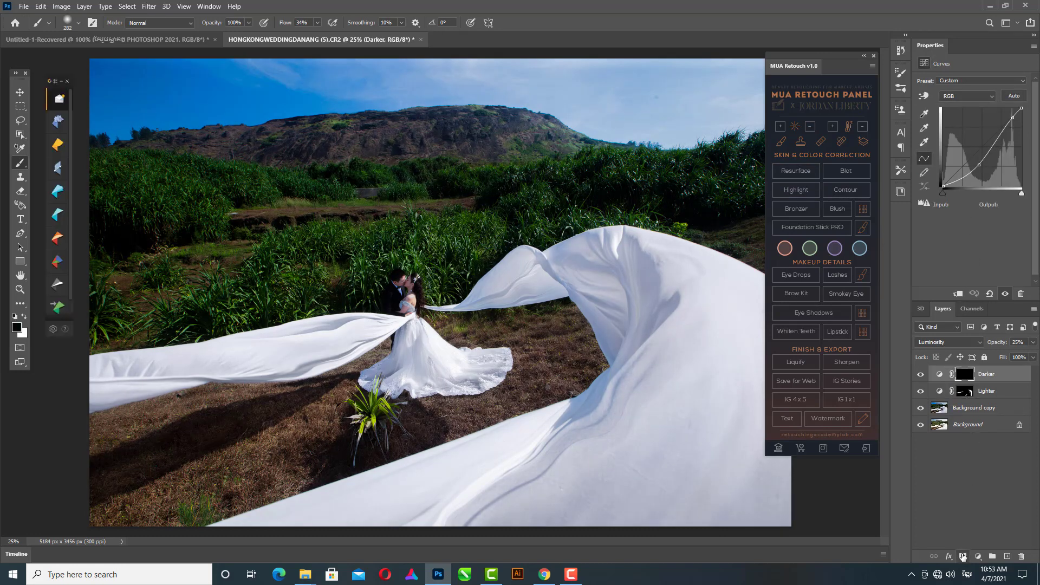
mouse_move(621, 296)
left_mouse_down()
mouse_move(656, 270)
mouse_move(458, 501)
left_mouse_up()
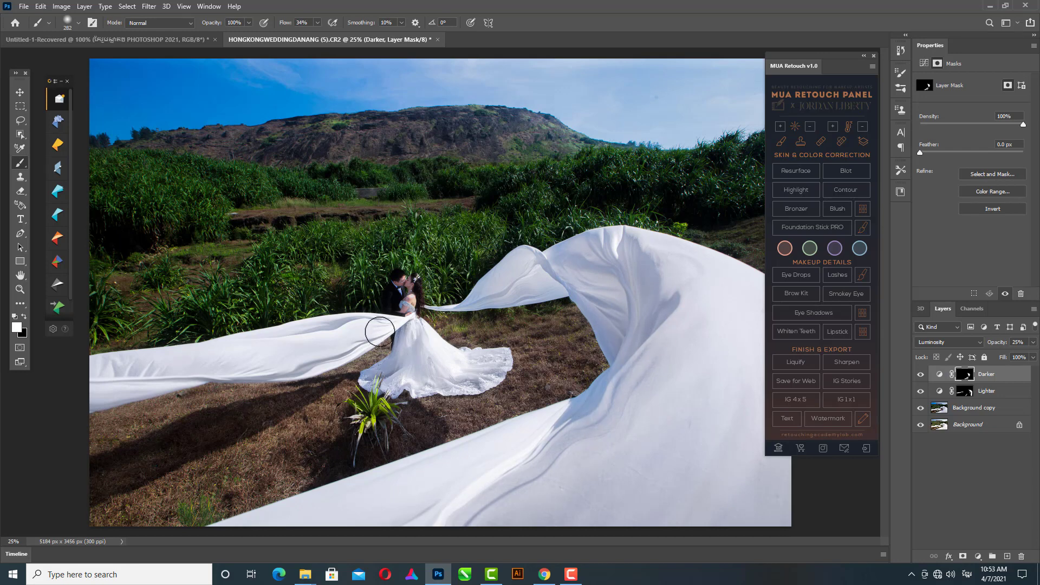
left_click_drag(411, 344, 150, 379)
left_click_drag(559, 462, 634, 290)
Merge the retouch layers into one layer with Ctrl+E.
left_click(1001, 379)
left_click(983, 408, "shift")
key("ctrl+e")
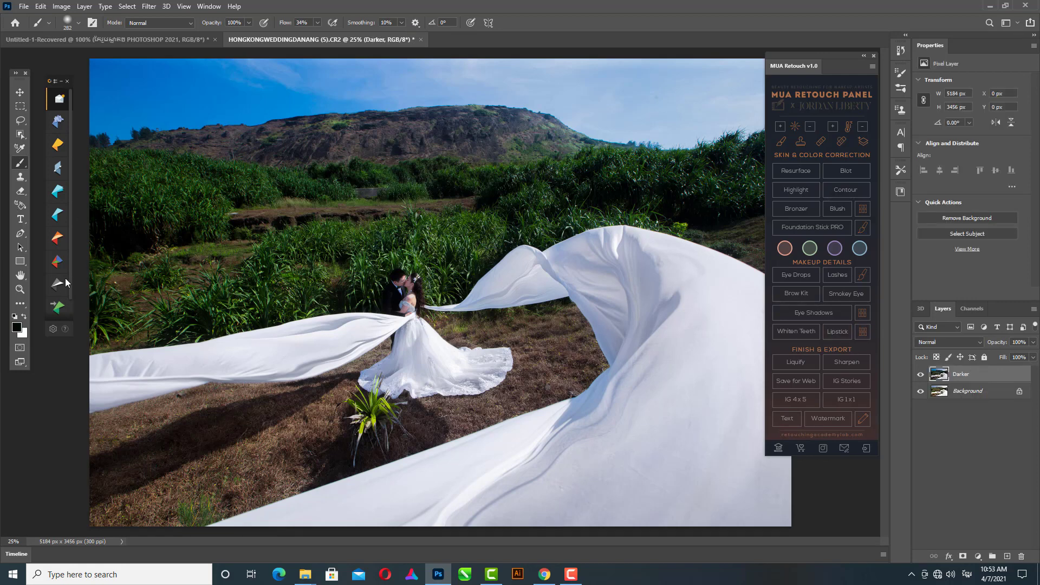
Launch Color Efex Pro 4 from the Nik panel with the Darken / Lighten Center filter.
left_click(54, 81)
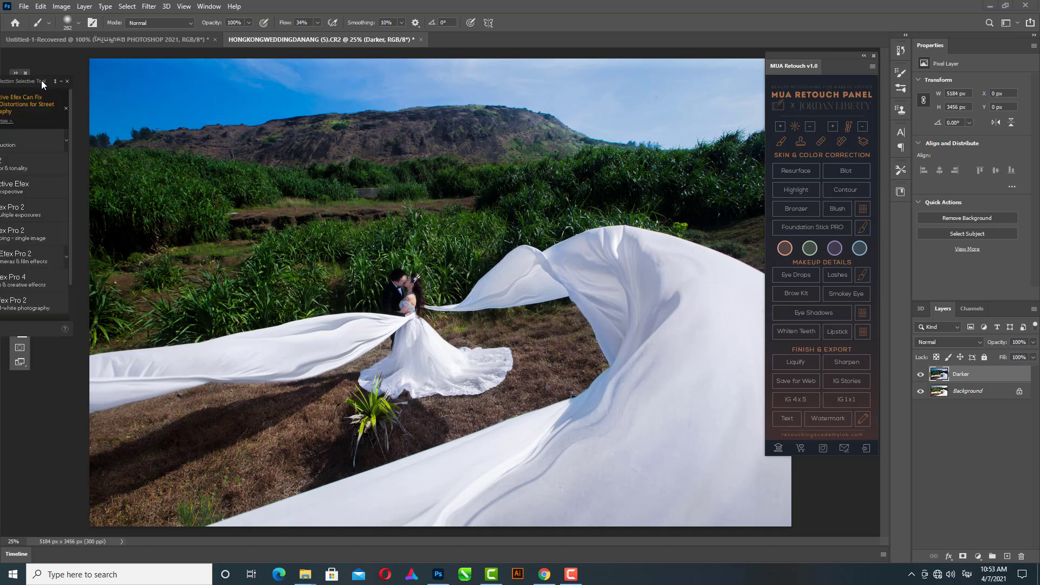
left_click_drag(22, 83, 85, 89)
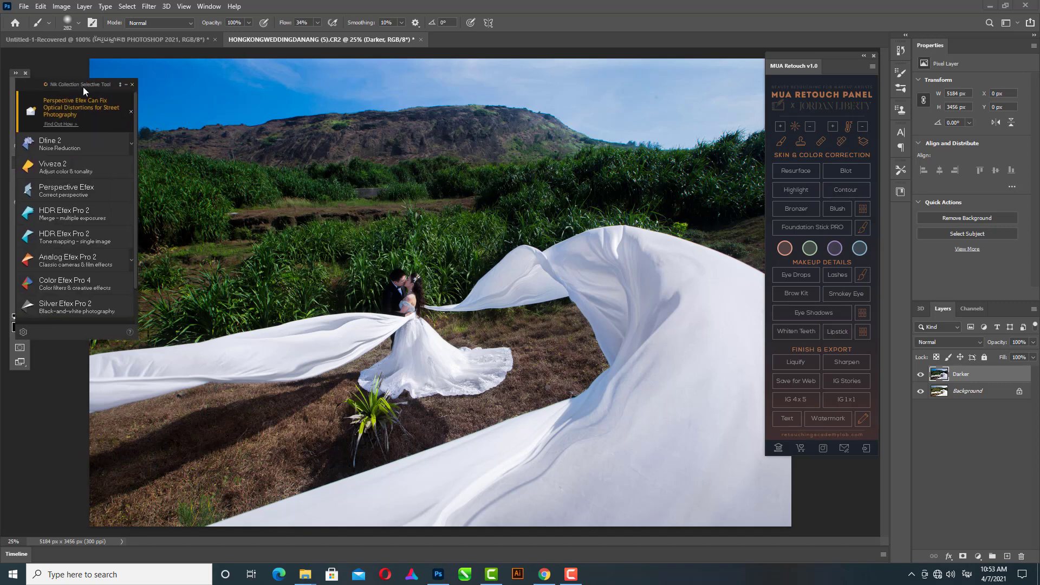
left_click(124, 216)
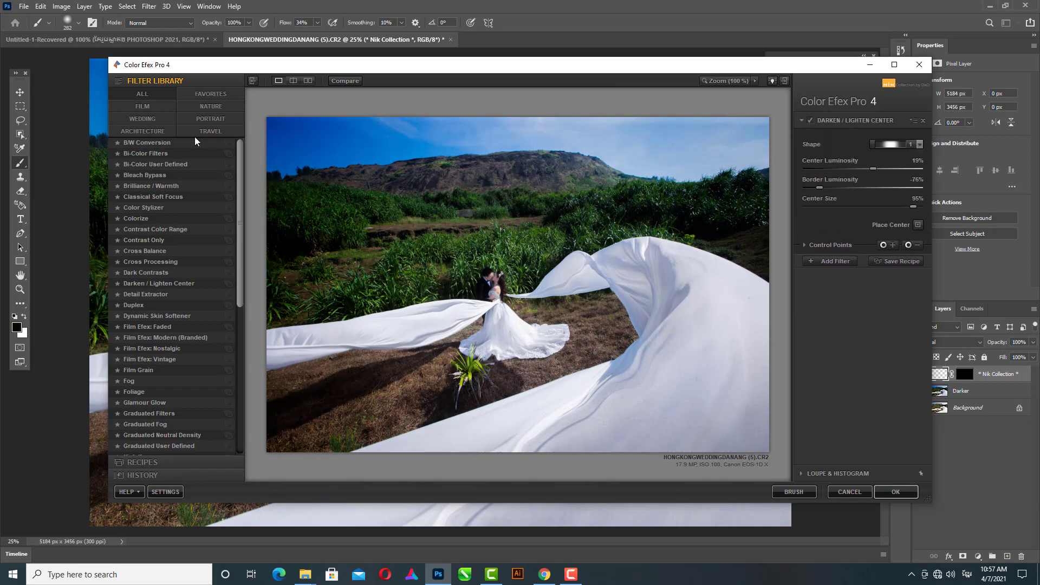
left_click(175, 283)
Set vignette Shape 2, brighten the centre and darken the edges.
left_click_drag(867, 208, 872, 207)
left_click(918, 144)
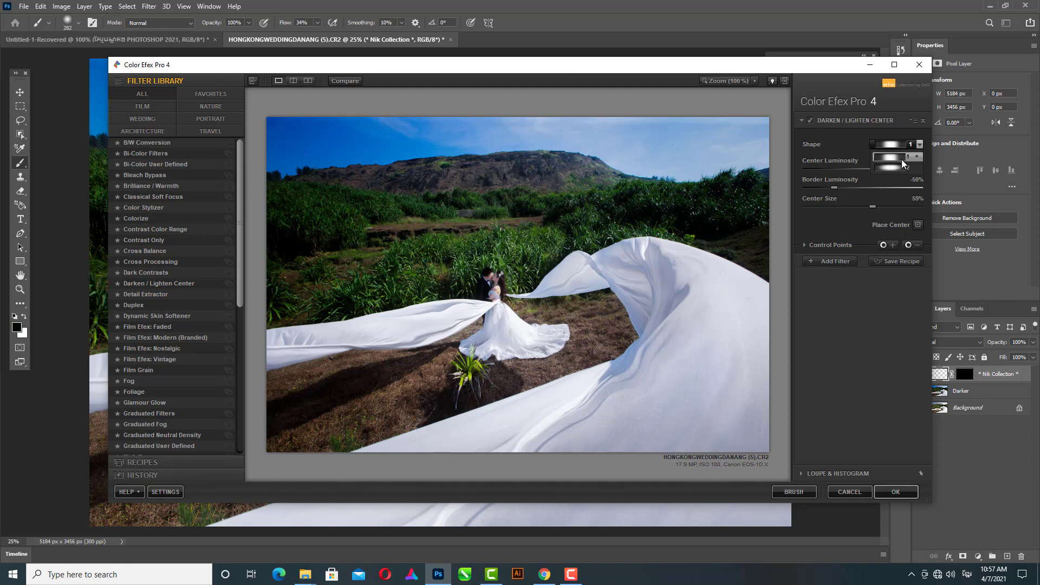
left_click(901, 167)
left_click_drag(877, 169, 869, 168)
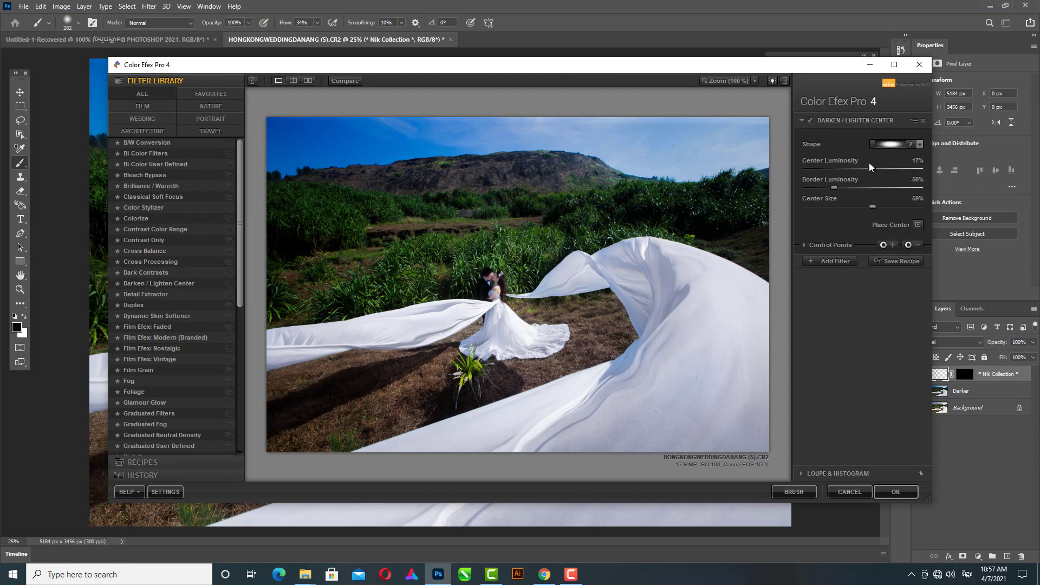
left_click_drag(870, 168, 885, 168)
left_click(833, 188)
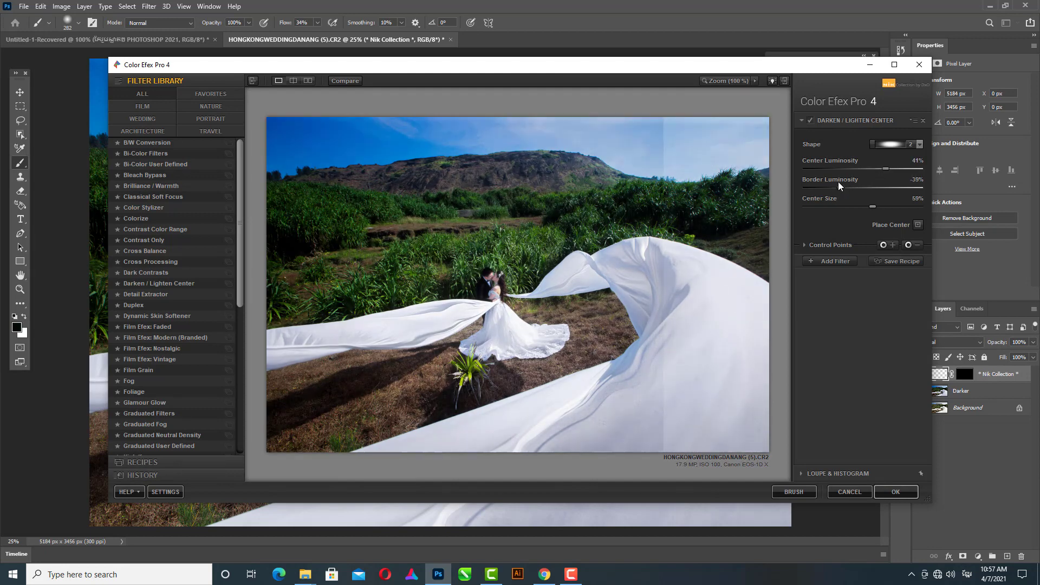
mouse_move(833, 188)
left_mouse_down()
mouse_move(815, 188)
mouse_move(865, 207)
mouse_move(779, 203)
left_mouse_up()
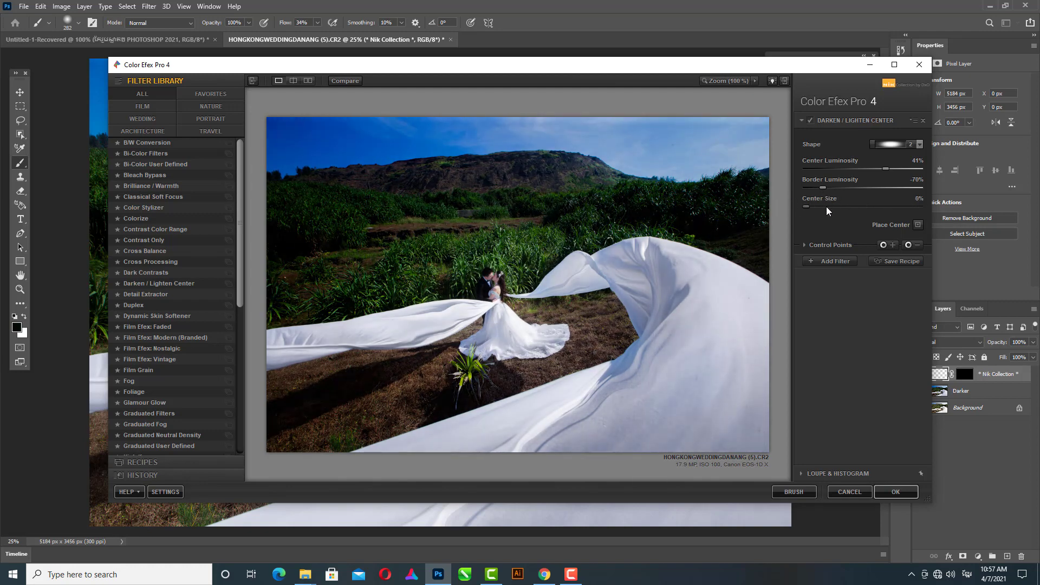
left_click_drag(822, 188, 827, 188)
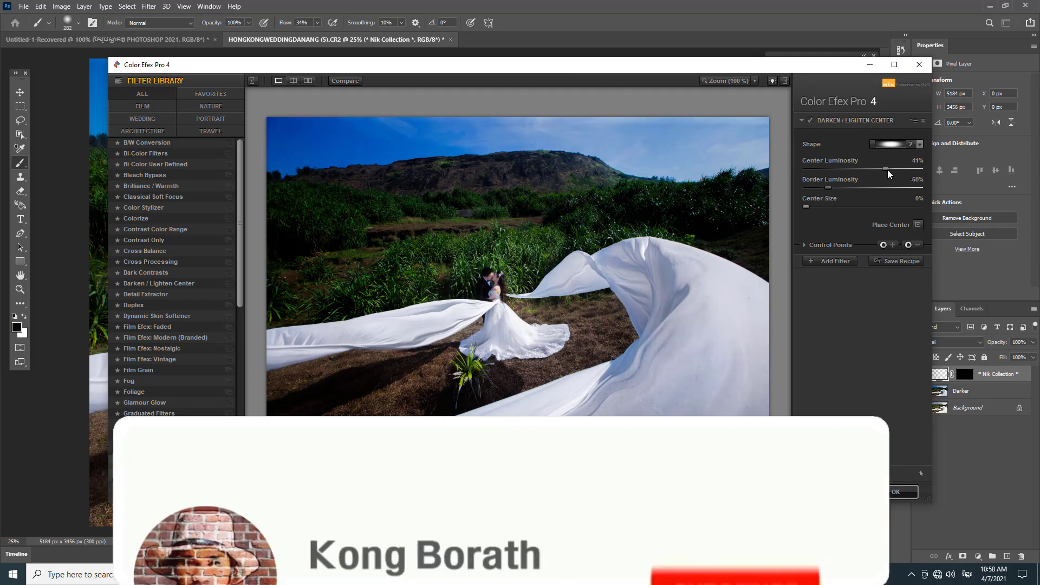
mouse_move(884, 168)
left_mouse_down()
mouse_move(900, 169)
mouse_move(829, 192)
left_mouse_up()
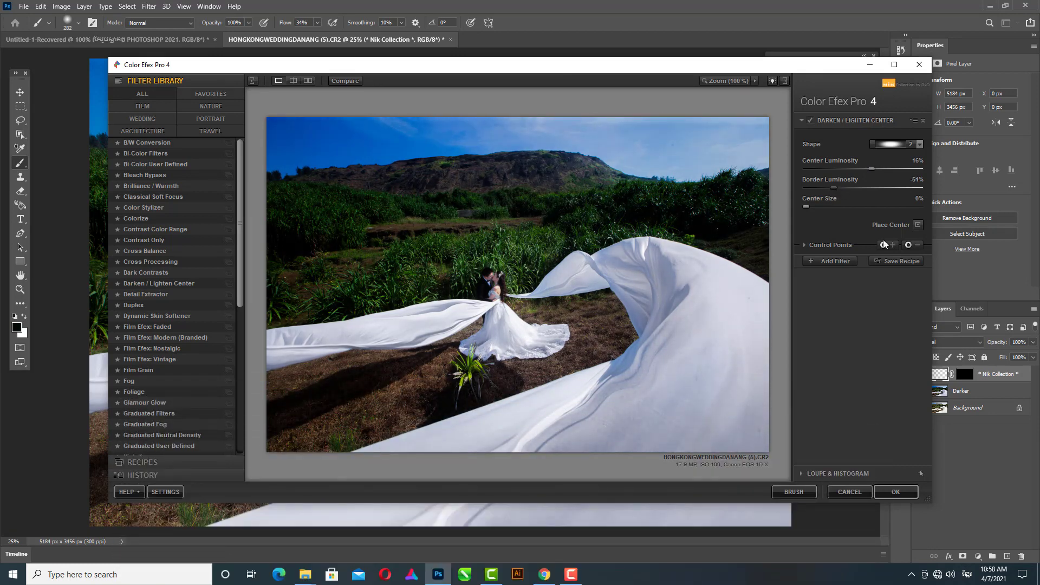
Compare the vignette against the original and apply it.
left_click(339, 83)
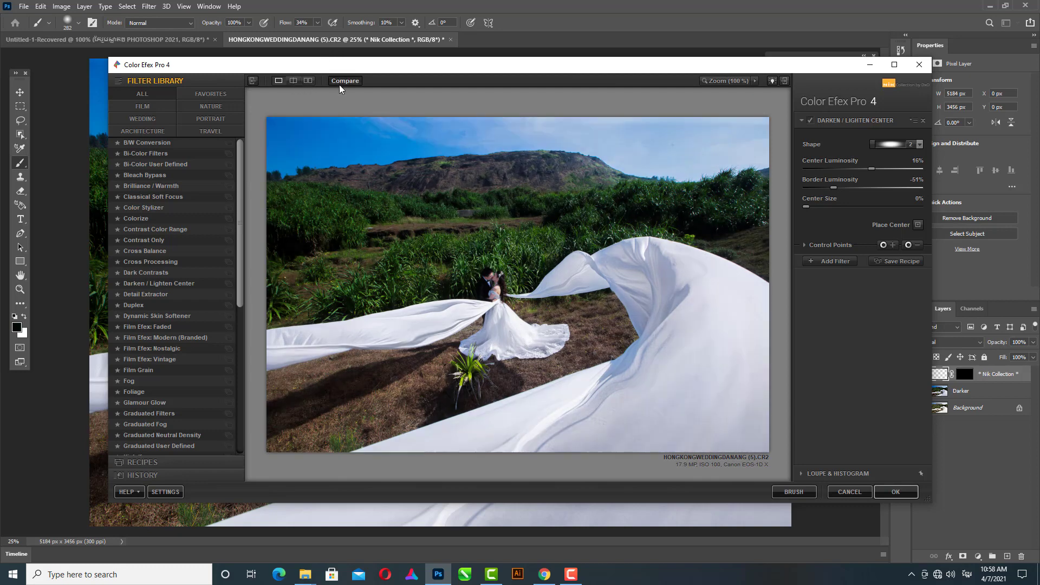
left_click(340, 86)
left_click(340, 85)
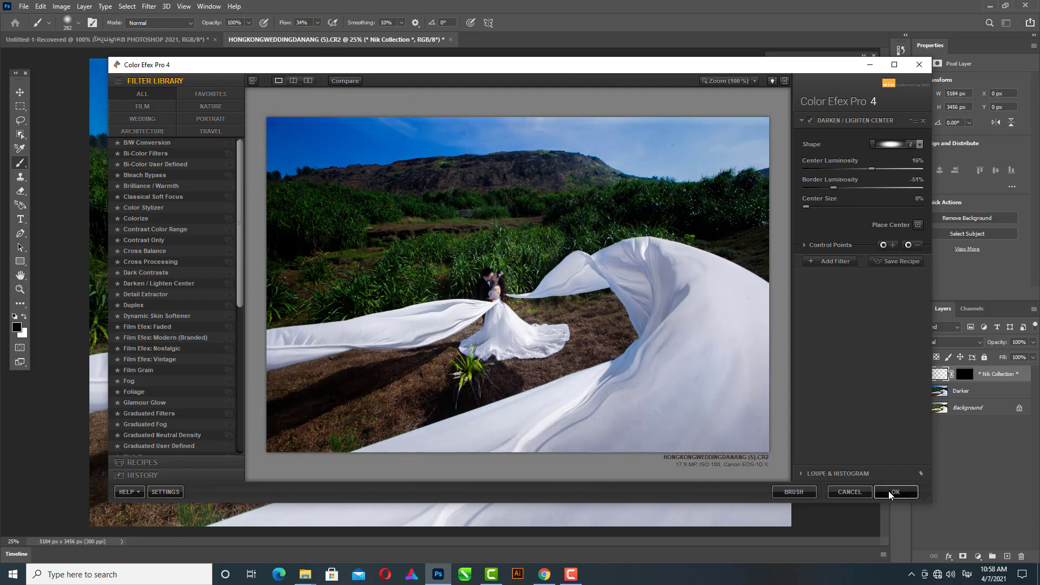
left_click(893, 491)
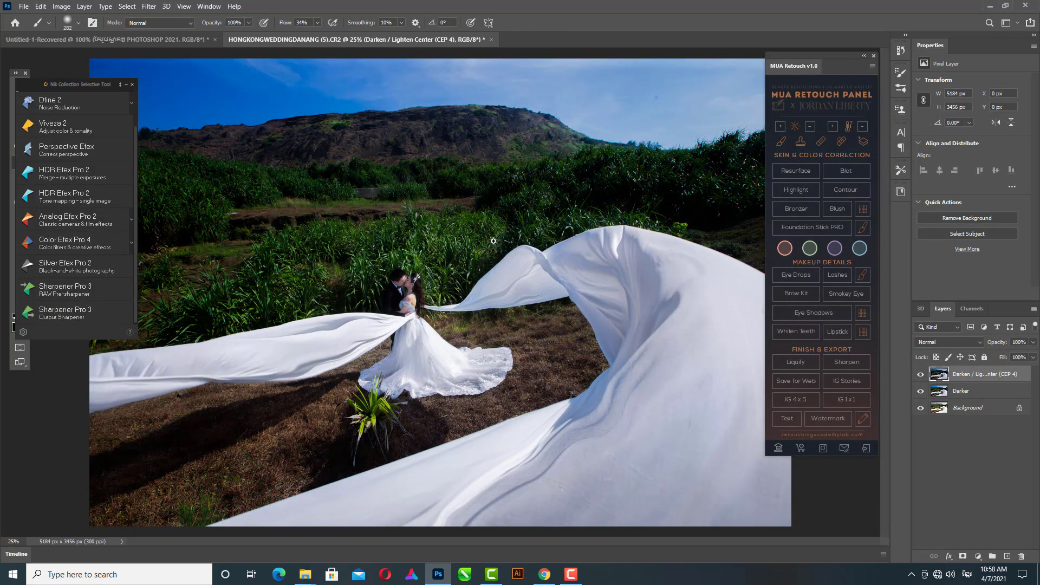
Zoom in and out to inspect the returned vignette layer.
scroll(493, 241, "up", 1)
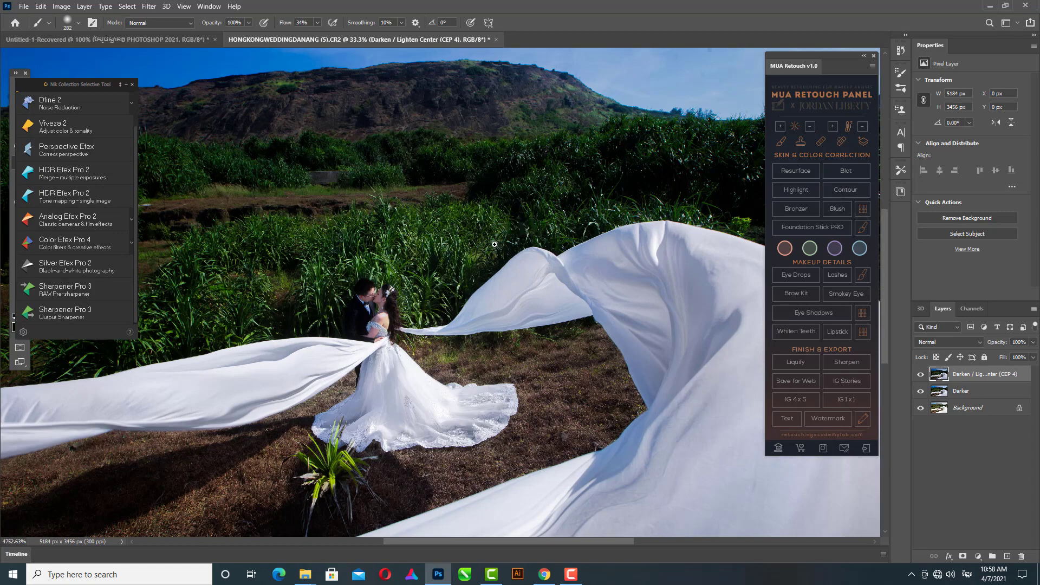
scroll(511, 196, "up", 12)
scroll(511, 196, "down", 3)
scroll(511, 196, "down", 11)
scroll(512, 197, "down", 3)
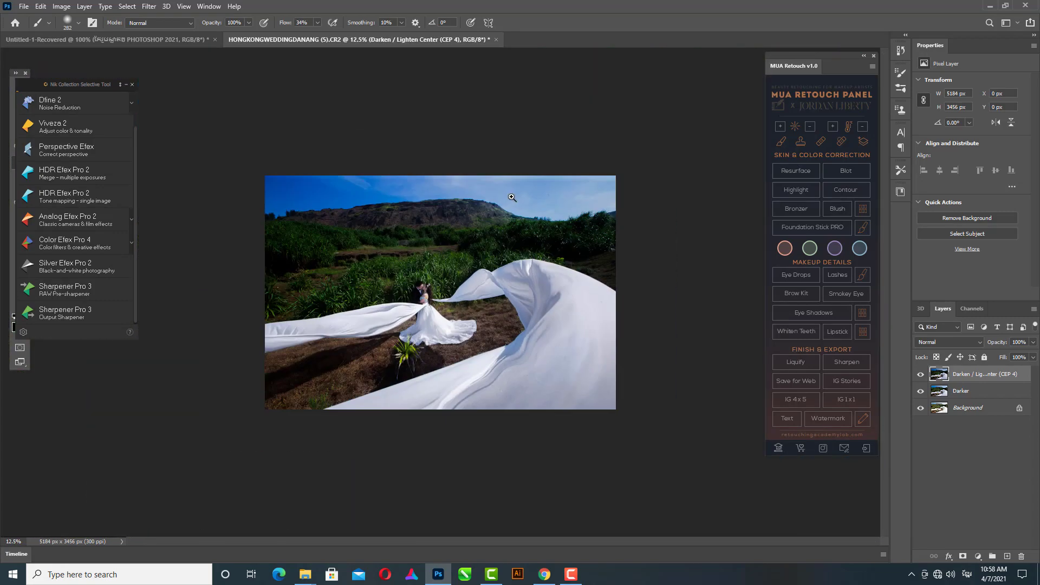
scroll(511, 196, "up", 2)
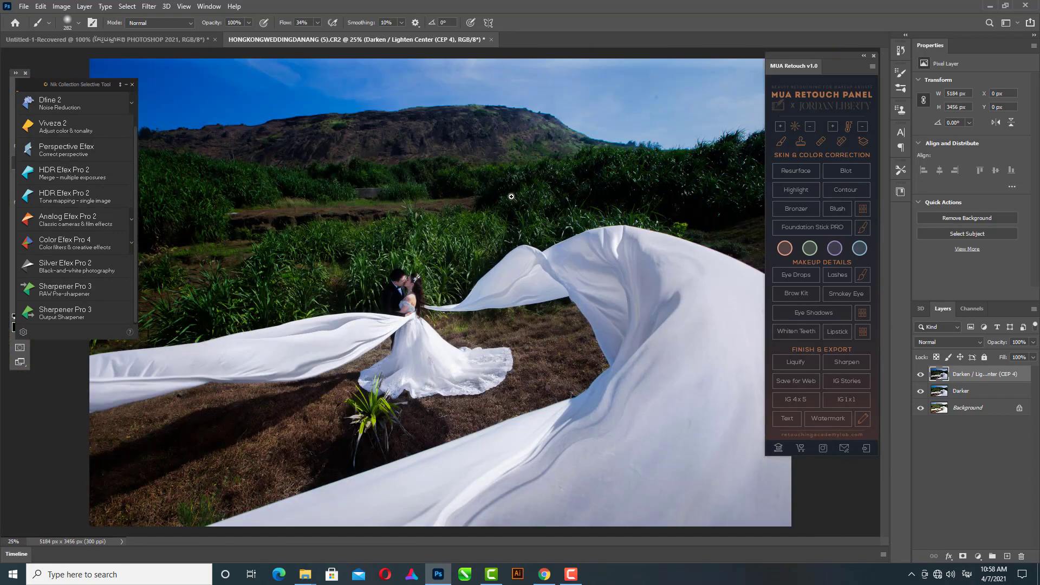
scroll(512, 197, "down", 1)
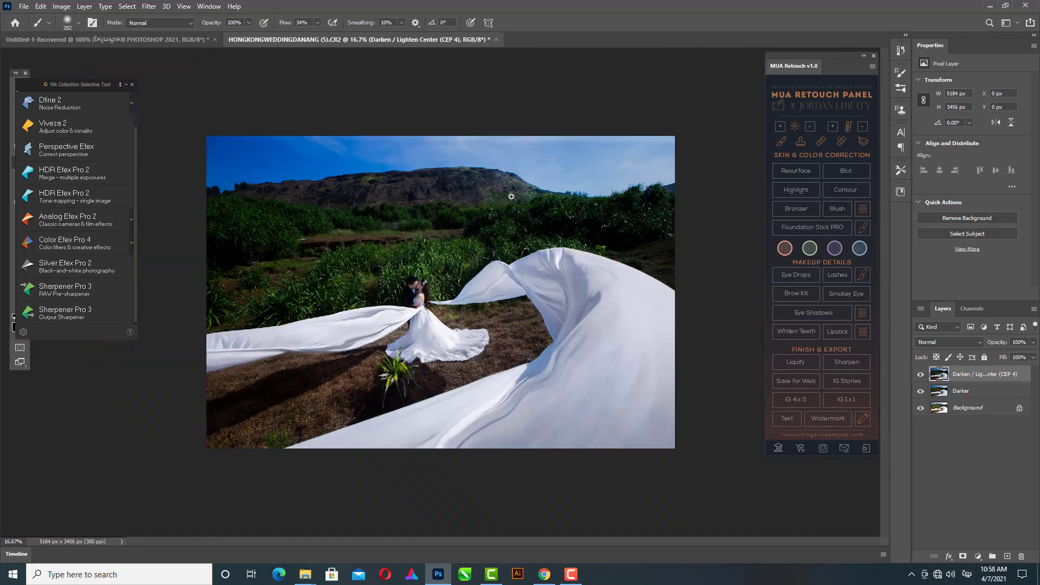
Collapse the MUA Retouch panel and toggle the vignette layer's visibility to compare.
left_click(863, 56)
left_click(920, 375)
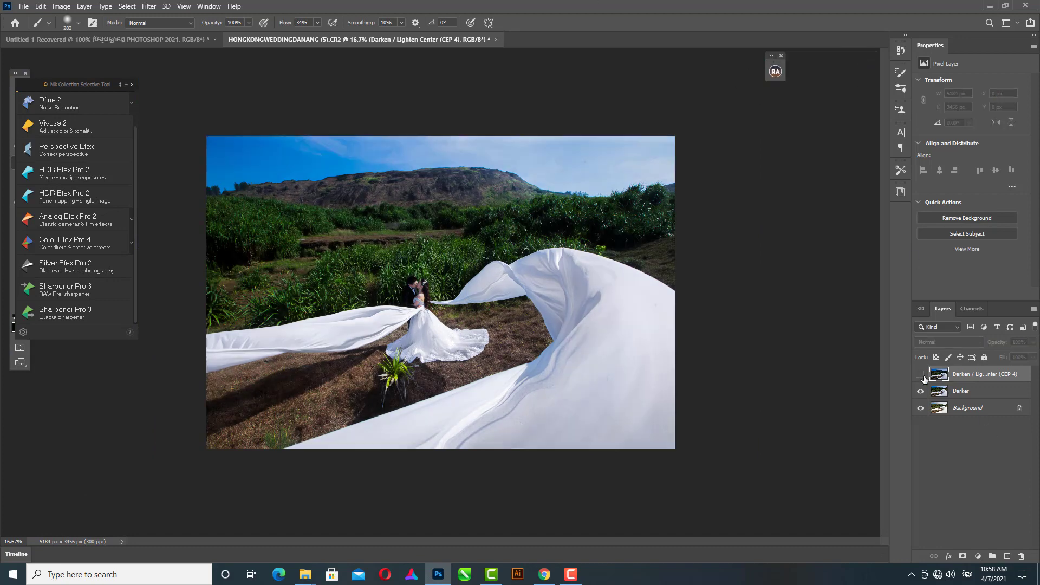
scroll(417, 303, "up", 1)
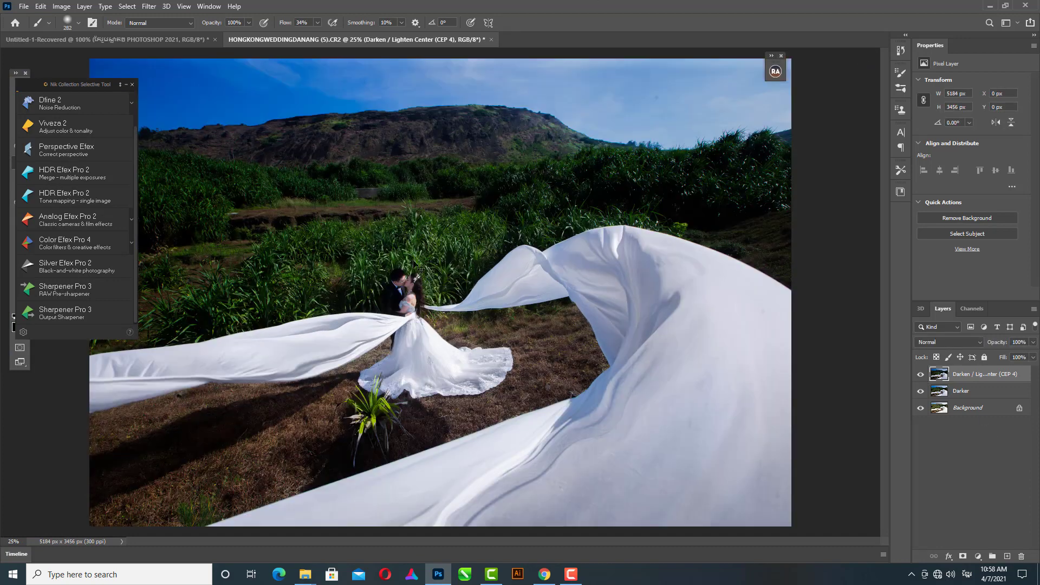
scroll(417, 266, "down", 1)
Add a Selective Color layer targeting Greens and set its Black amount to +26.
left_click(978, 556)
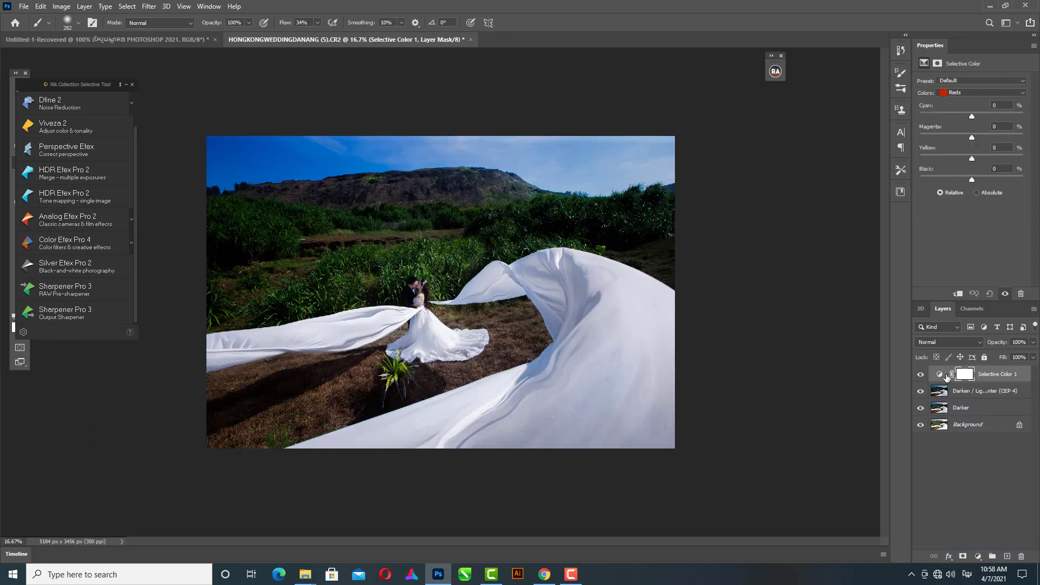
left_click(955, 92)
left_click(958, 112)
mouse_move(972, 180)
left_mouse_down()
mouse_move(957, 179)
mouse_move(986, 183)
mouse_move(1000, 157)
mouse_move(929, 137)
left_mouse_up()
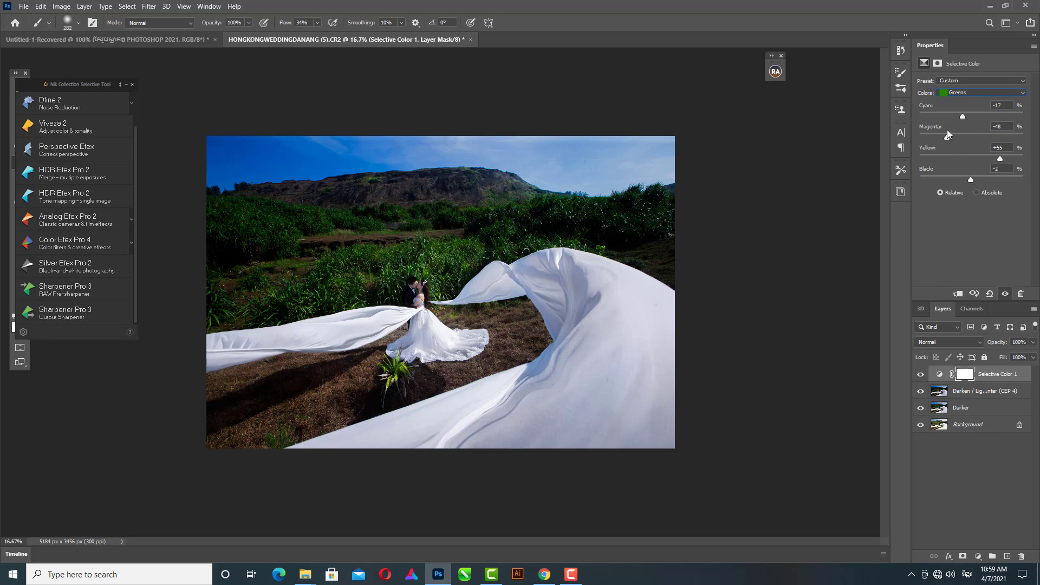
Tune the Greens in Selective Color: more magenta, less cyan and black.
mouse_move(946, 137)
left_mouse_down()
mouse_move(971, 137)
mouse_move(977, 158)
left_mouse_up()
key("ctrl+plus")
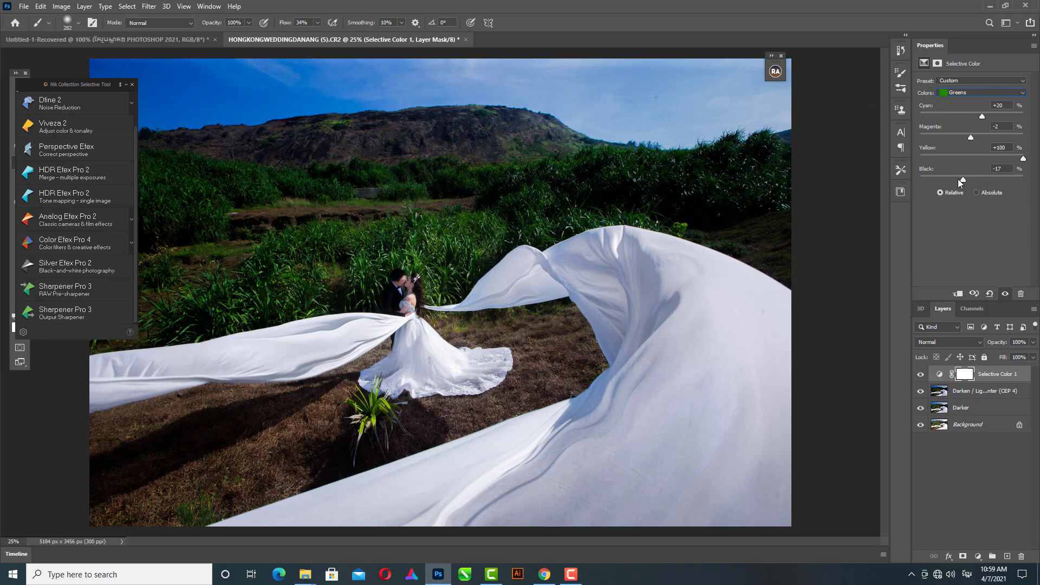
mouse_move(954, 178)
left_mouse_down()
mouse_move(931, 179)
mouse_move(943, 179)
left_mouse_up()
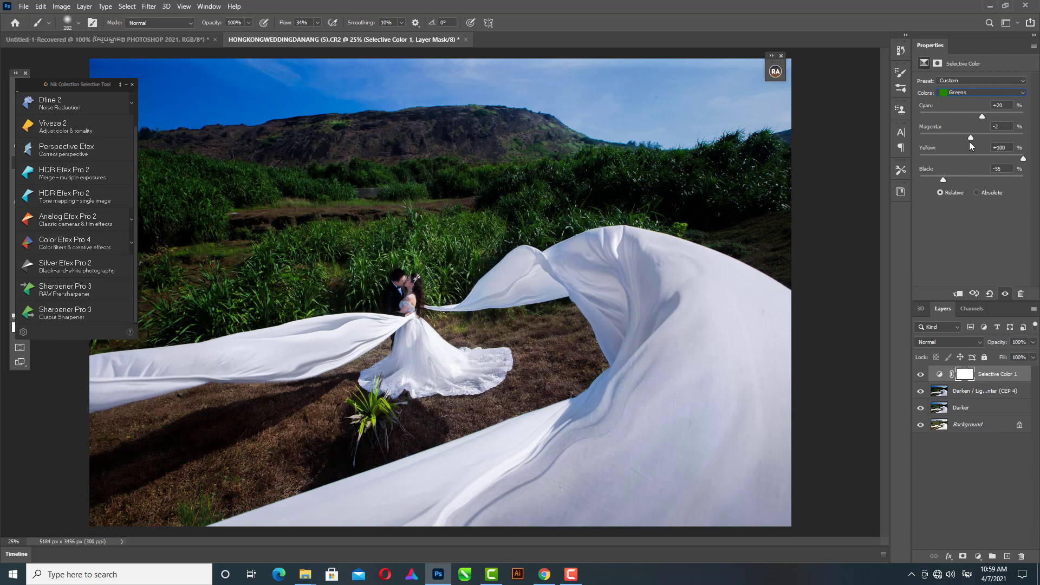
left_click_drag(1000, 116, 954, 136)
key("ctrl+minus")
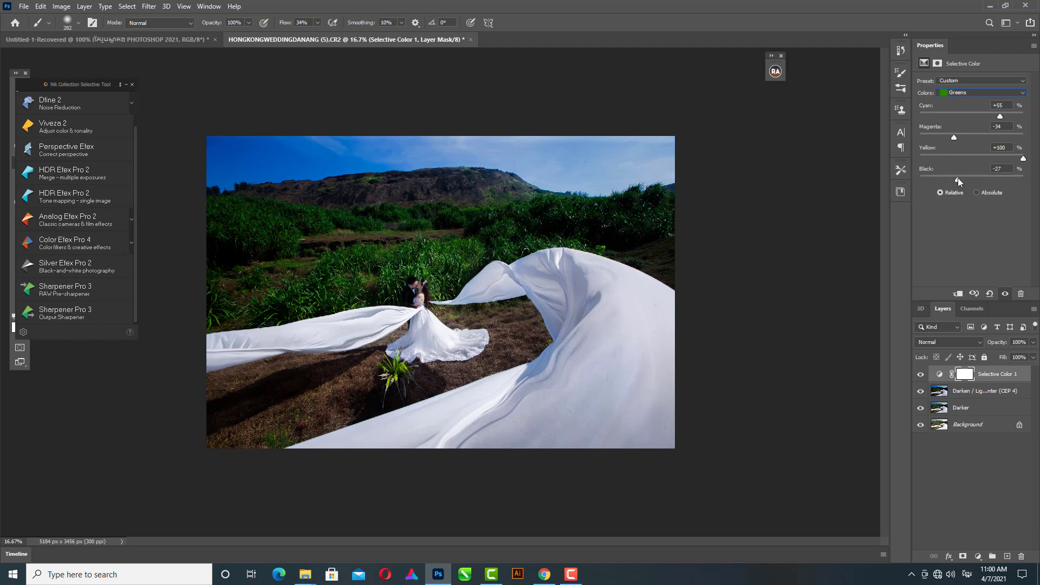
left_click(958, 138)
left_click_drag(1005, 116, 998, 117)
Raise Cyan and Magenta in the Cyans range to deepen the sky, then compare before and after.
left_click(981, 93)
left_click(958, 130)
mouse_move(972, 116)
left_mouse_down()
mouse_move(1003, 116)
mouse_move(950, 142)
mouse_move(1021, 158)
mouse_move(971, 172)
left_mouse_up()
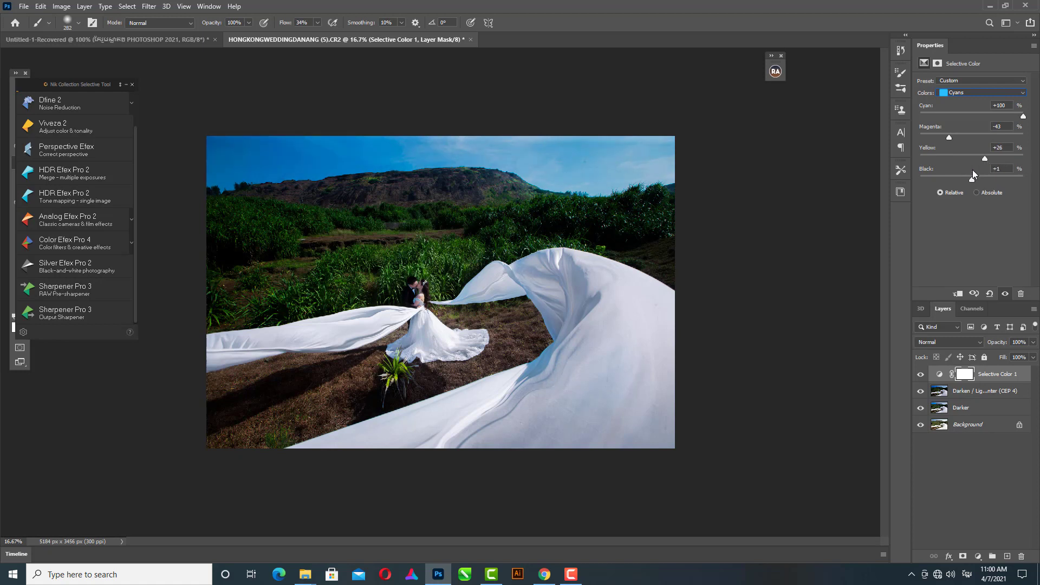
left_click_drag(983, 136, 1019, 117)
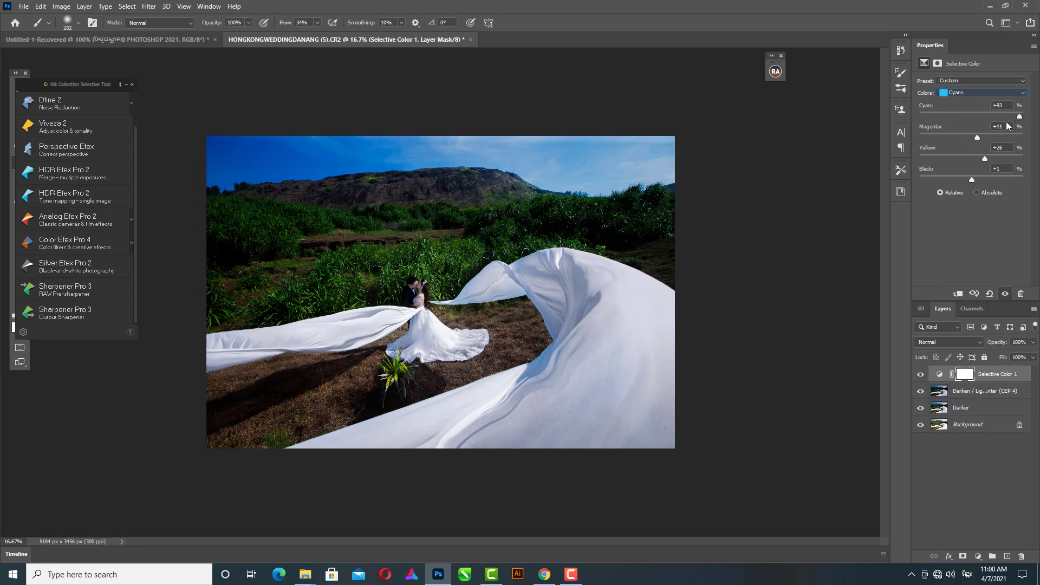
left_click(488, 393, "ctrl")
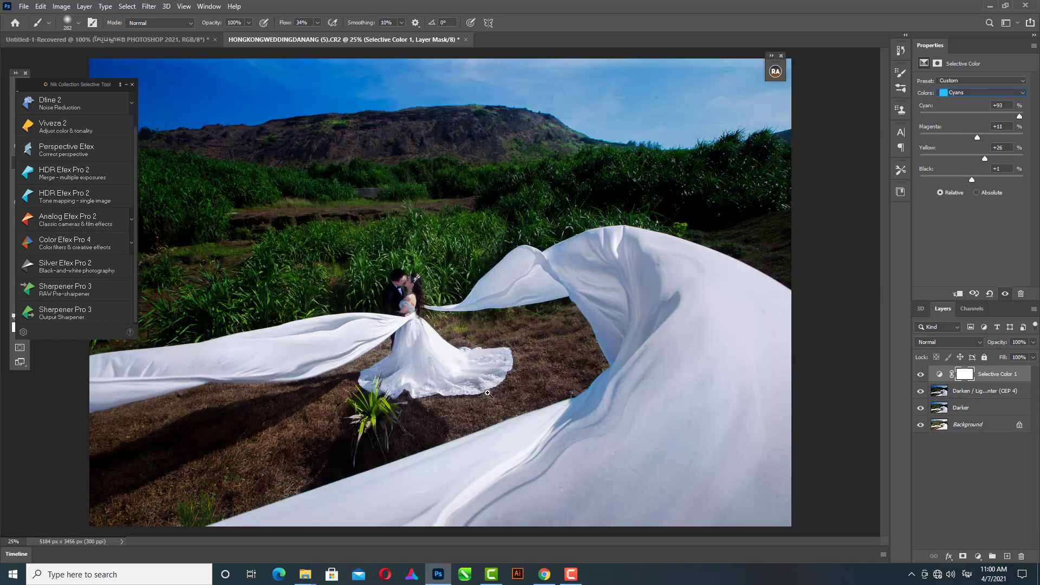
left_click(500, 334, "alt")
left_click(919, 374)
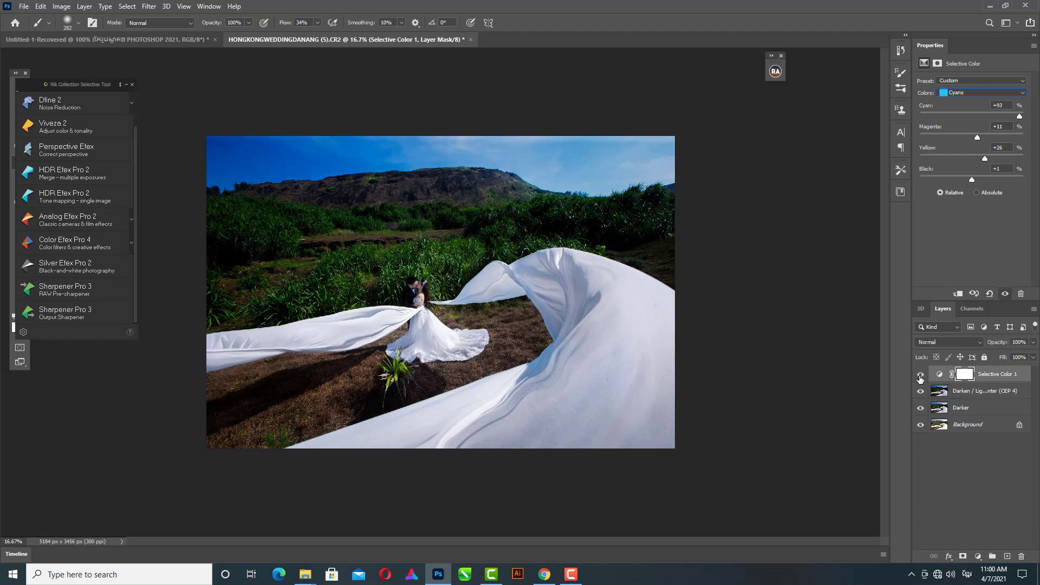
Merge the Selective Color layer down and compare the result against the original Background.
left_click(978, 388, "shift")
key("ctrl+e")
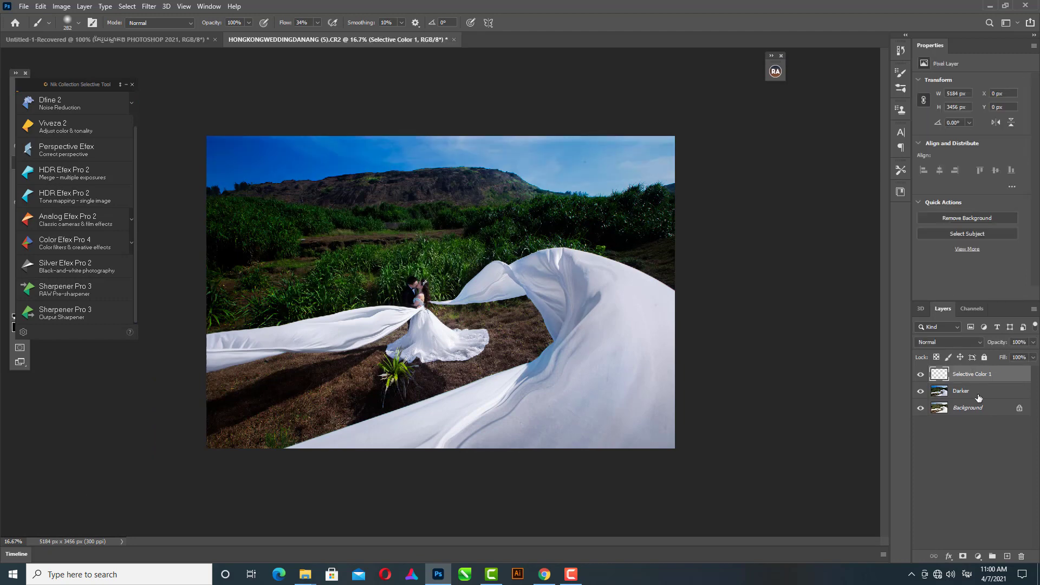
left_click(920, 391, "alt")
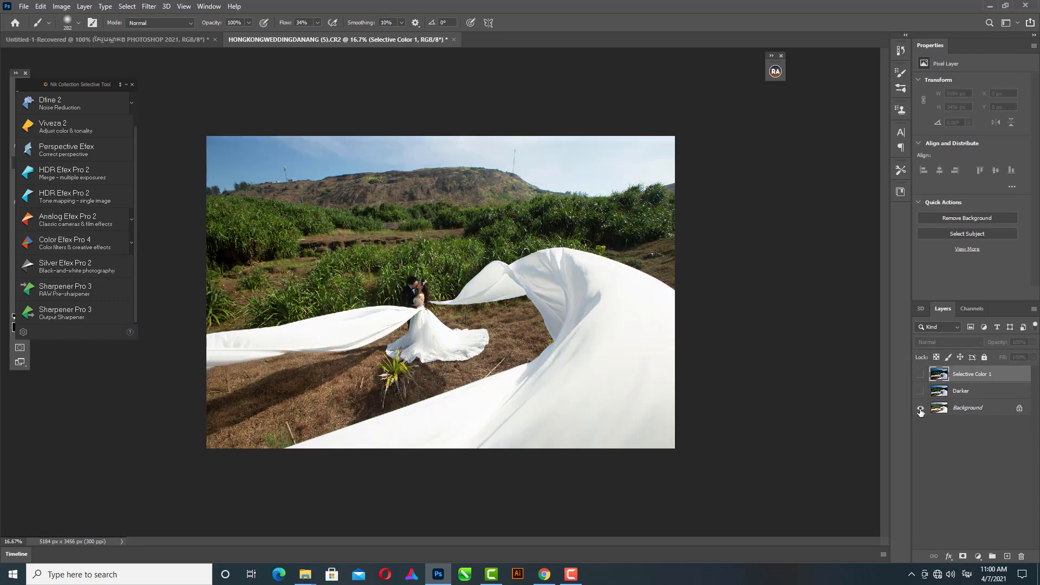
left_click(920, 409, "alt")
left_click(920, 411, "alt")
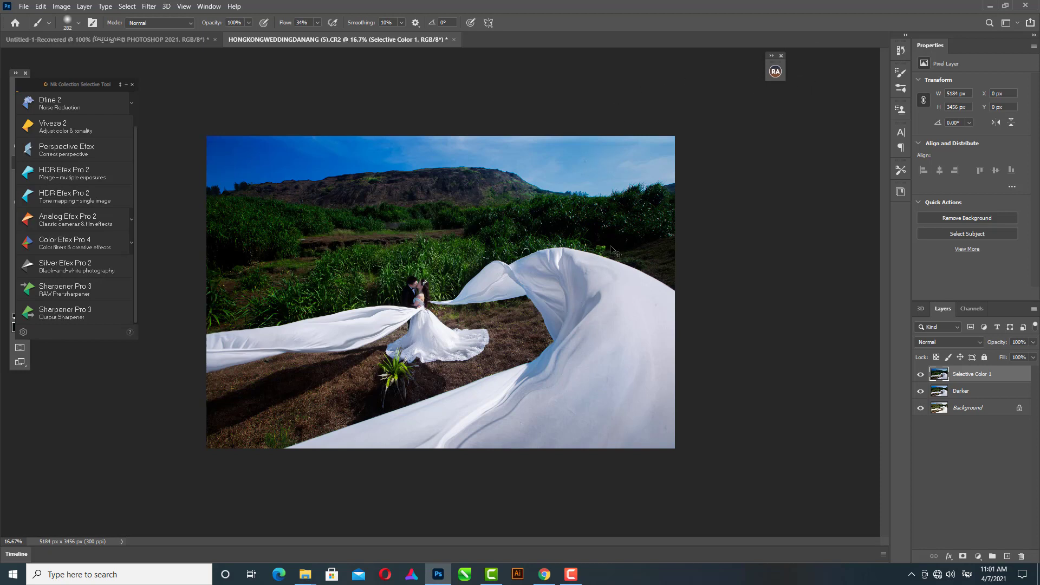
left_click(921, 409)
left_click(921, 408)
left_click(921, 408)
left_click(544, 292, "ctrl")
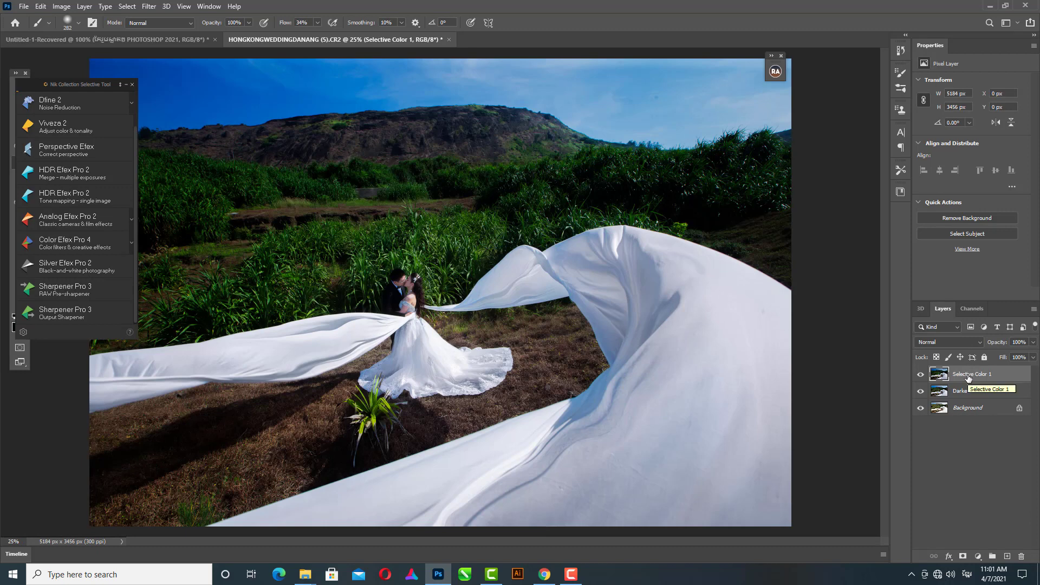
key("ctrl+minus")
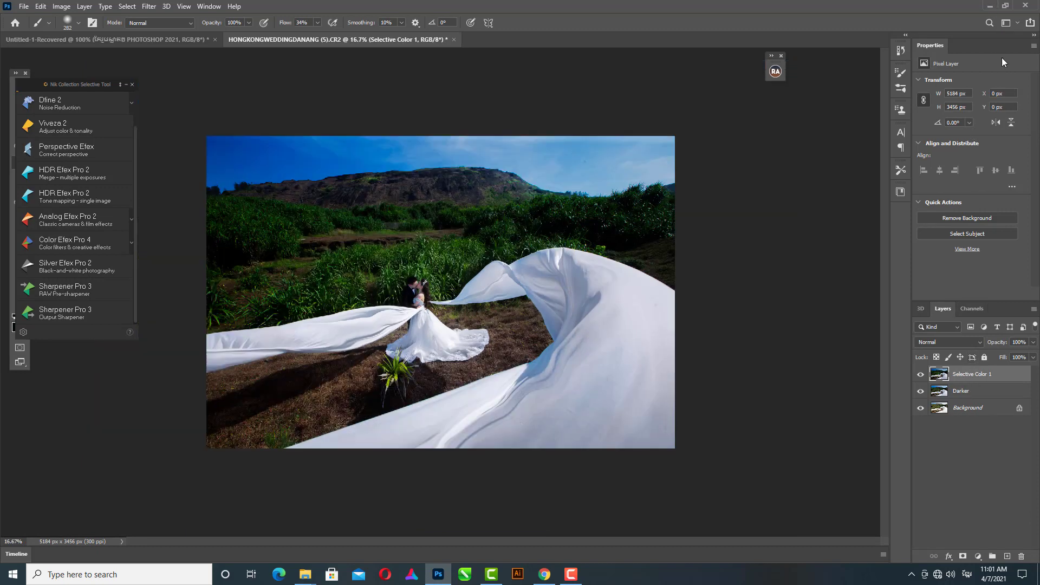
Add a Gradient fill layer with Radial style.
left_click(978, 556)
left_click(980, 379)
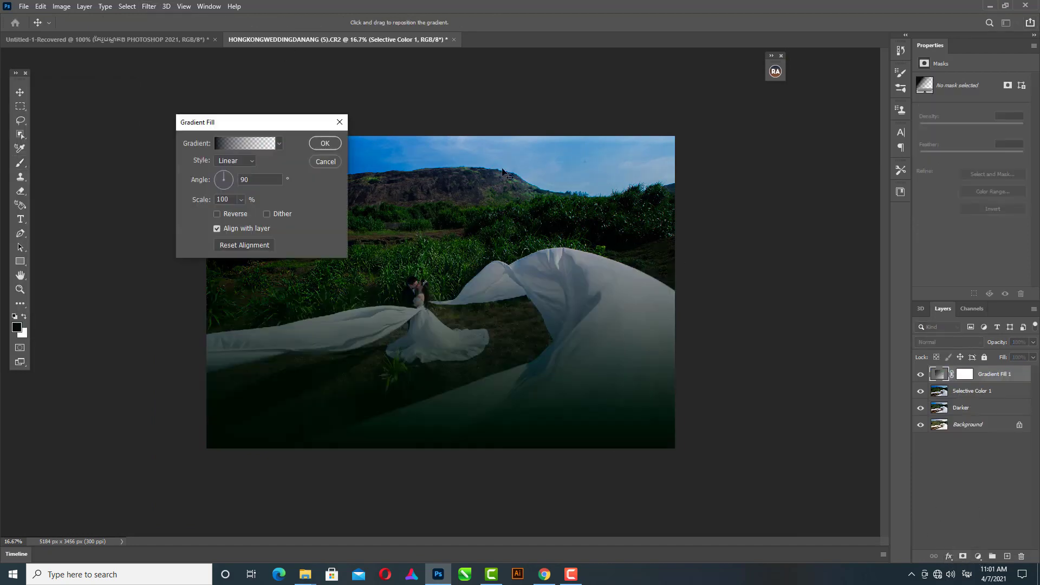
left_click(254, 160)
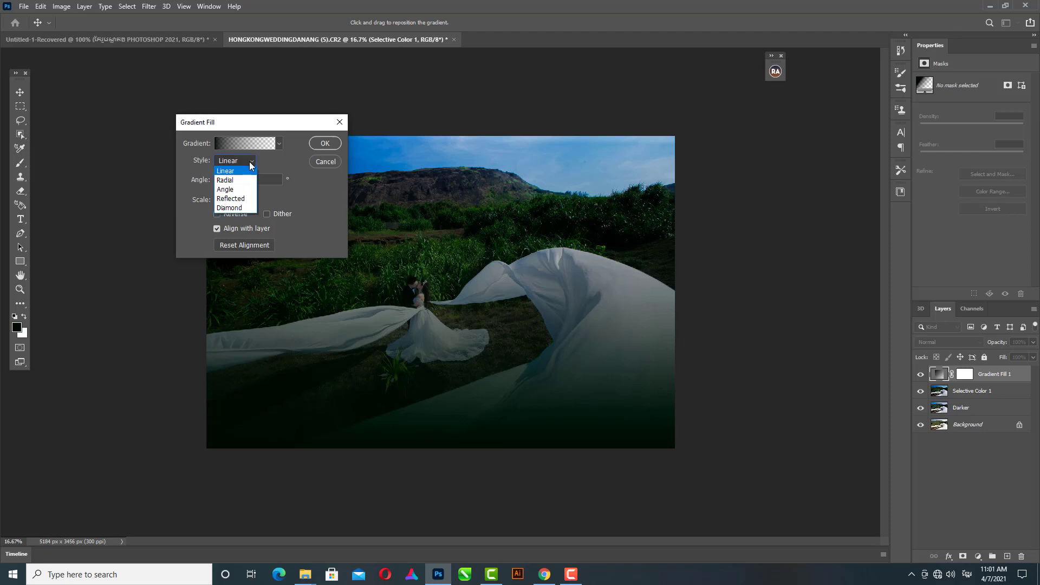
left_click(233, 180)
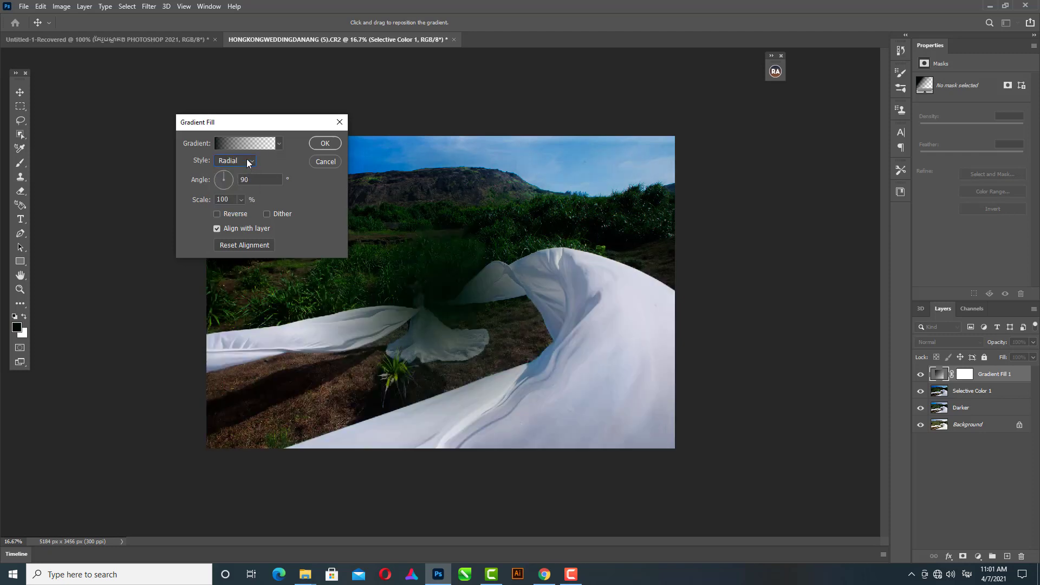
Use the Black, White gradient preset, reversed and with increased scale.
left_click(260, 145)
left_click(691, 264)
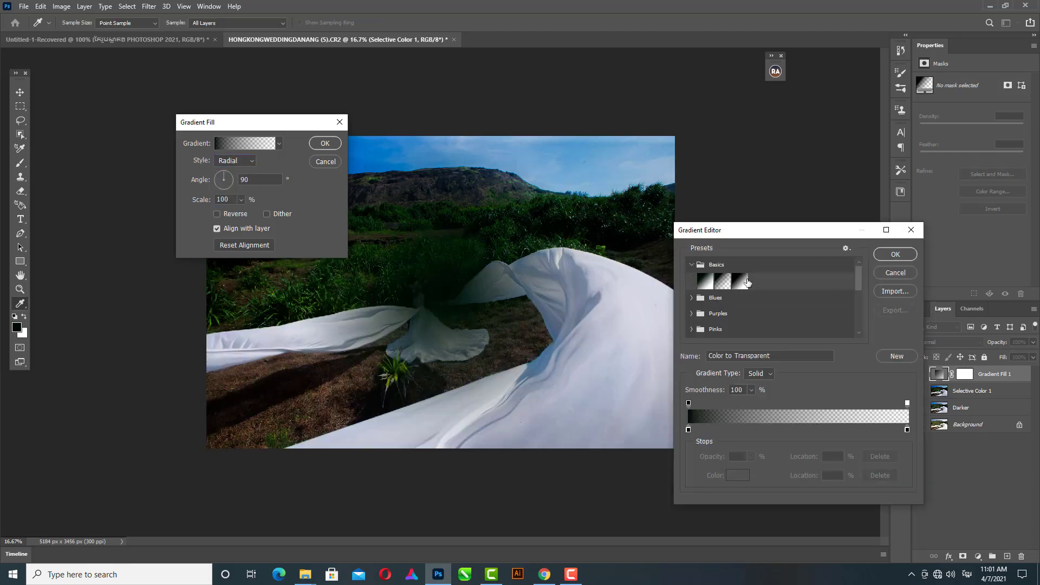
left_click(739, 281)
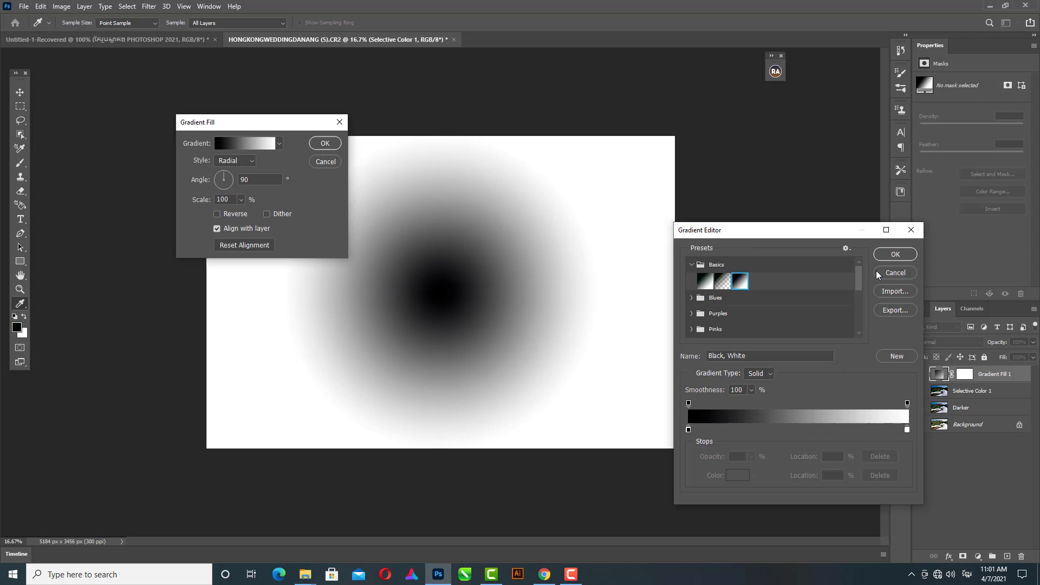
left_click(891, 254)
left_click(218, 215)
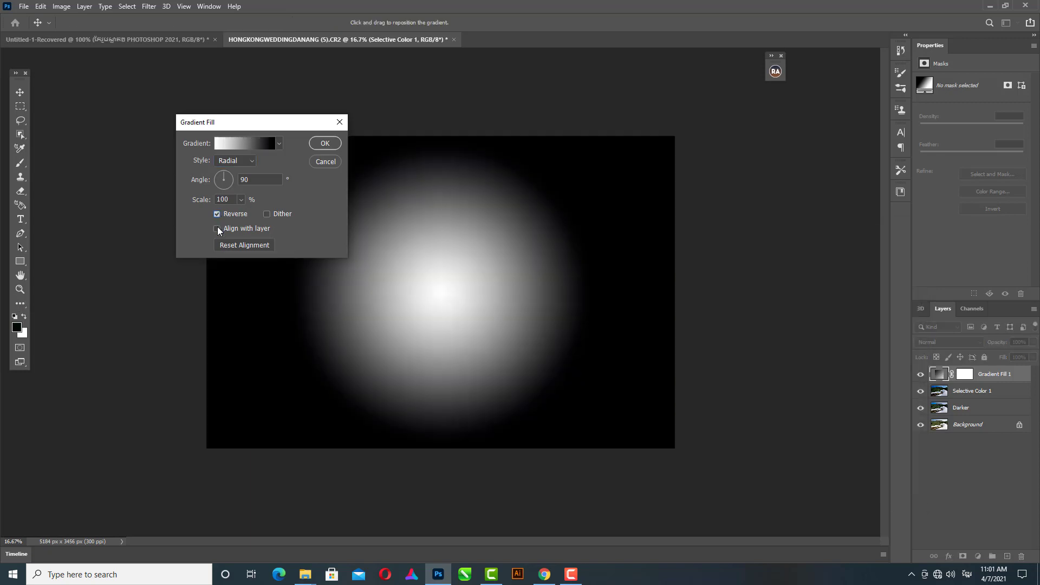
left_click(240, 200)
left_click_drag(238, 211, 261, 216)
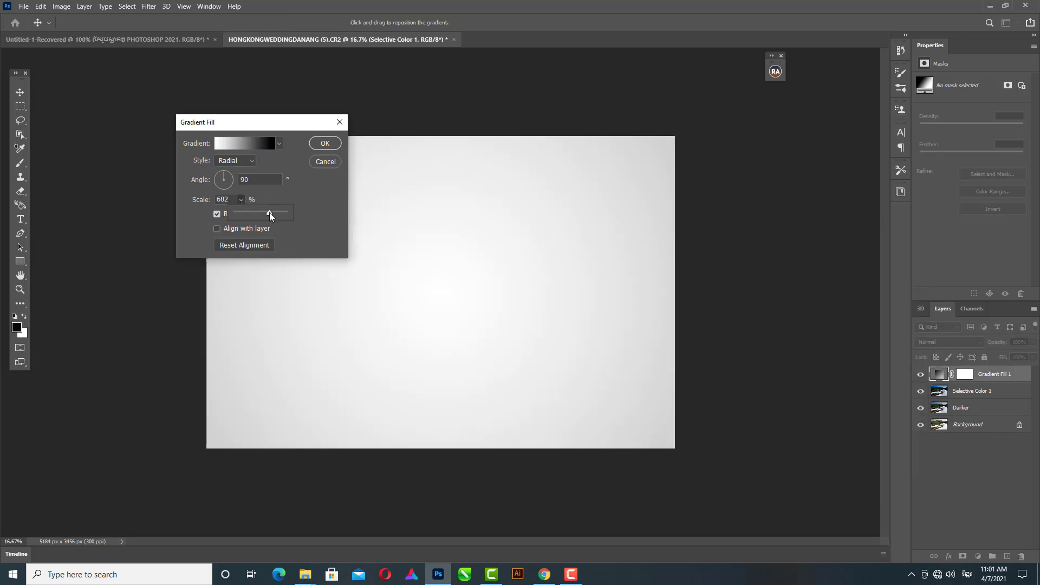
left_click(325, 143)
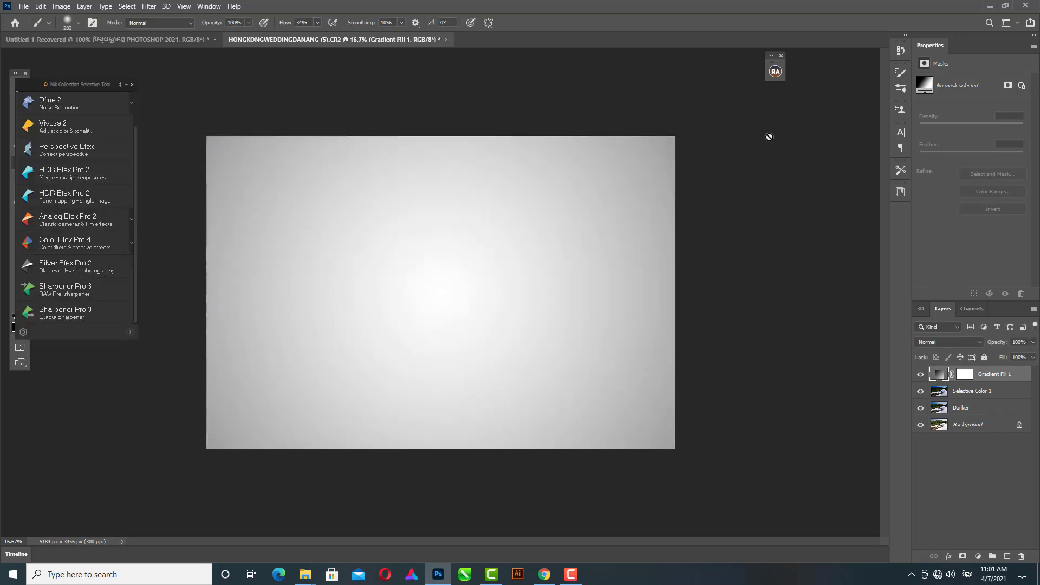
Set the gradient layer to Multiply and prepare a mask brush at 10% flow, 79% opacity.
left_click(946, 345)
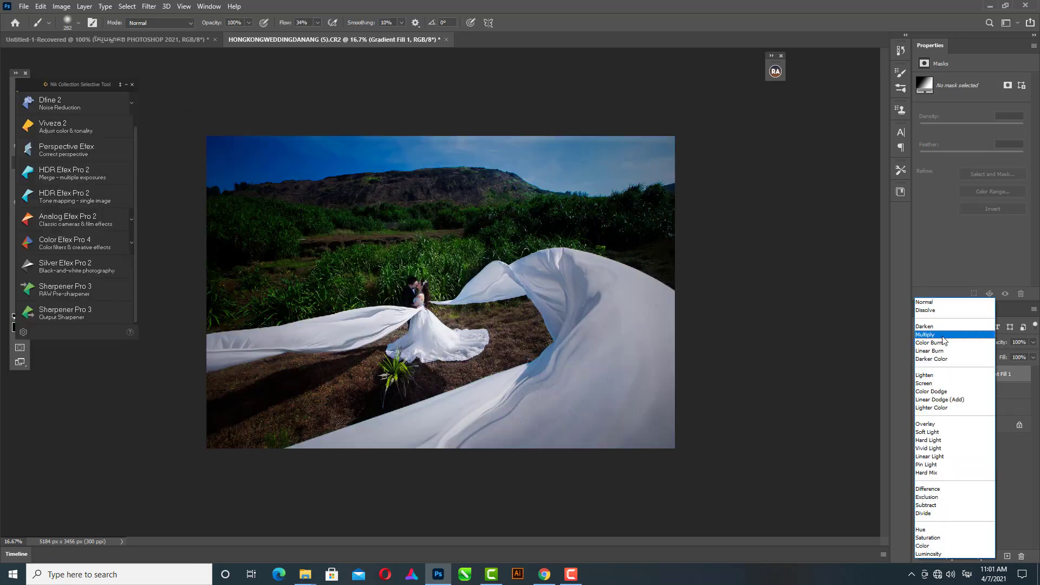
left_click(943, 334)
left_click(965, 374)
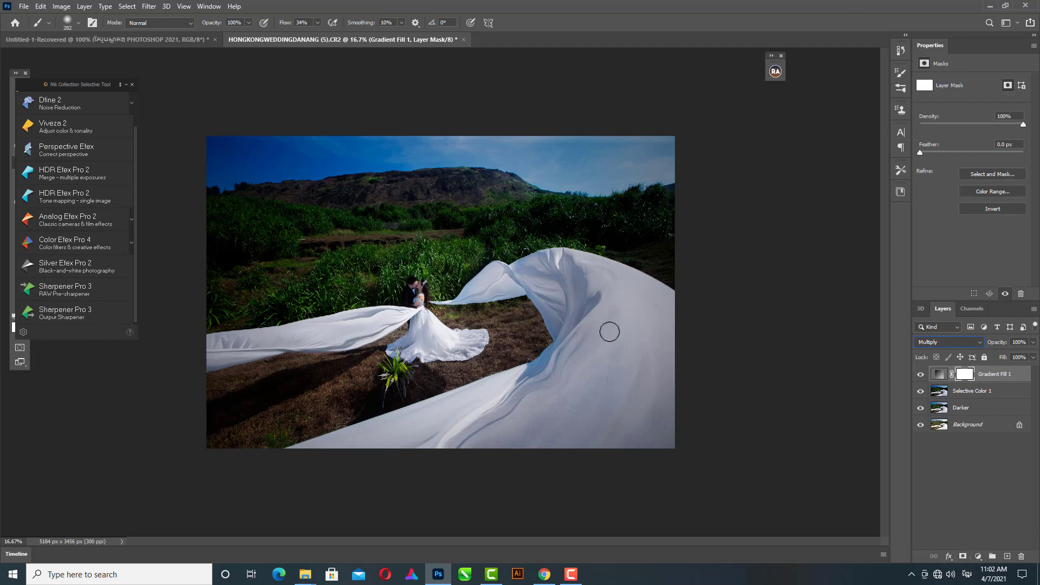
right_click(599, 367, "alt")
left_click(318, 23)
left_click_drag(318, 34, 243, 35)
left_click(248, 23)
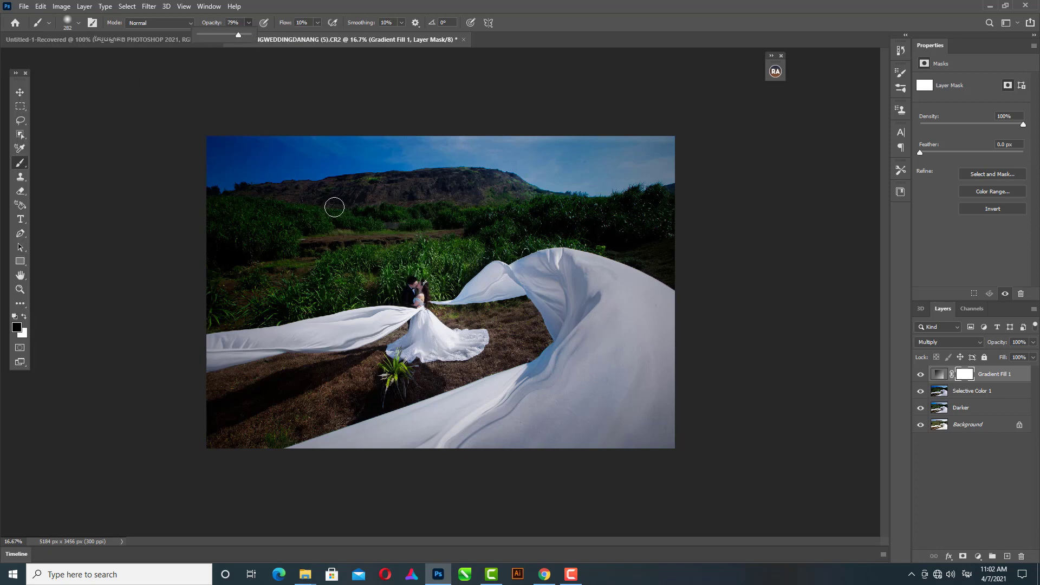
Paint the Gradient Fill mask over the couple and the right side of the cloth.
key("bracketright")
key("bracketright")
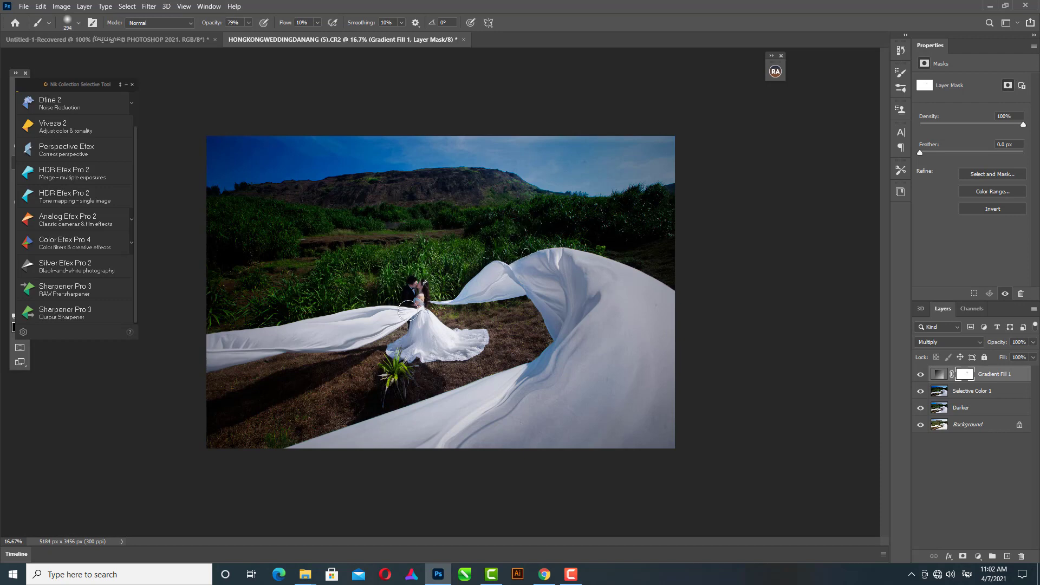
key("bracketright")
key("bracketright")
key("bracketleft")
key("bracketleft")
left_click_drag(427, 331, 612, 352)
mouse_move(620, 299)
left_mouse_down()
mouse_move(626, 345)
mouse_move(614, 441)
left_mouse_up()
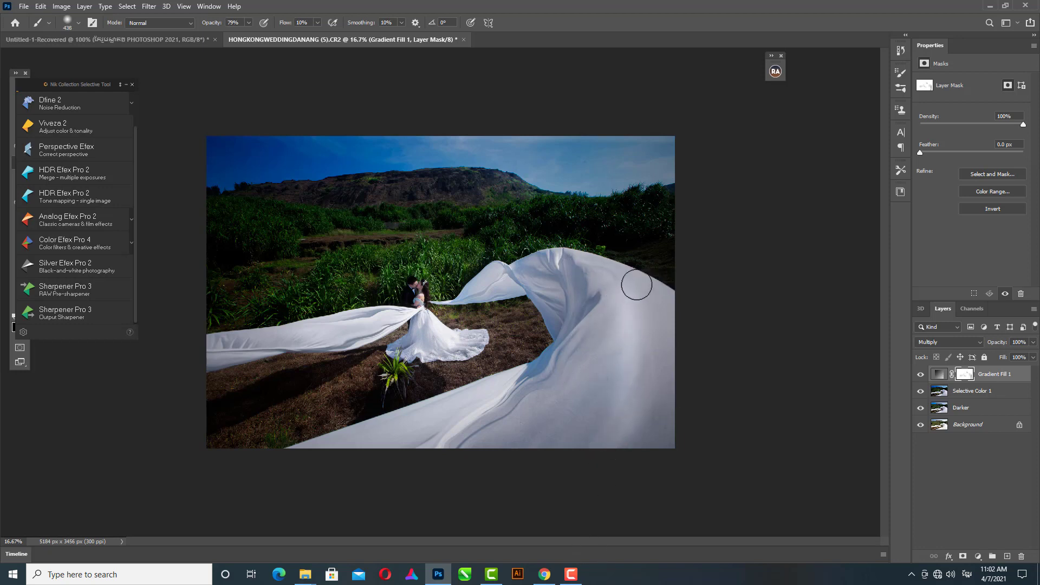
mouse_move(637, 295)
left_mouse_down()
mouse_move(673, 401)
mouse_move(666, 408)
left_mouse_up()
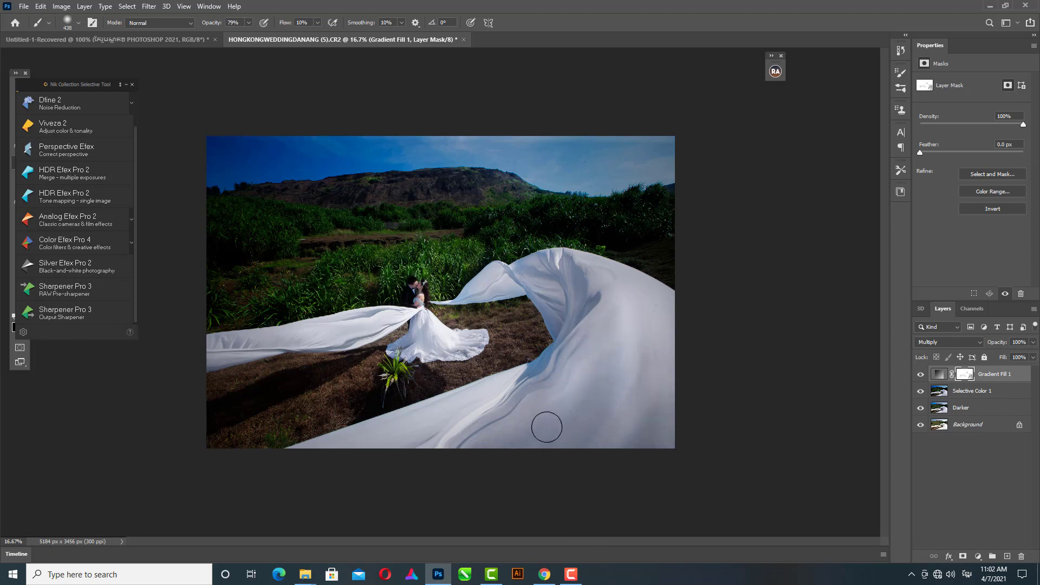
Enlarge the mask brush to about 2226 pixels, painting another stroke along the way.
key("bracketright")
key("bracketright")
key("bracketright")
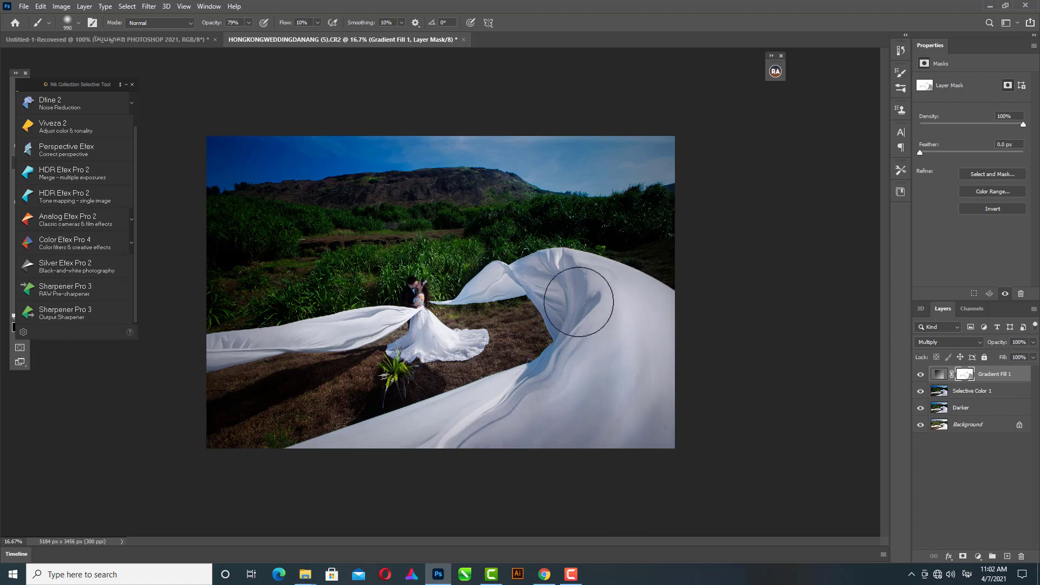
key("bracketleft")
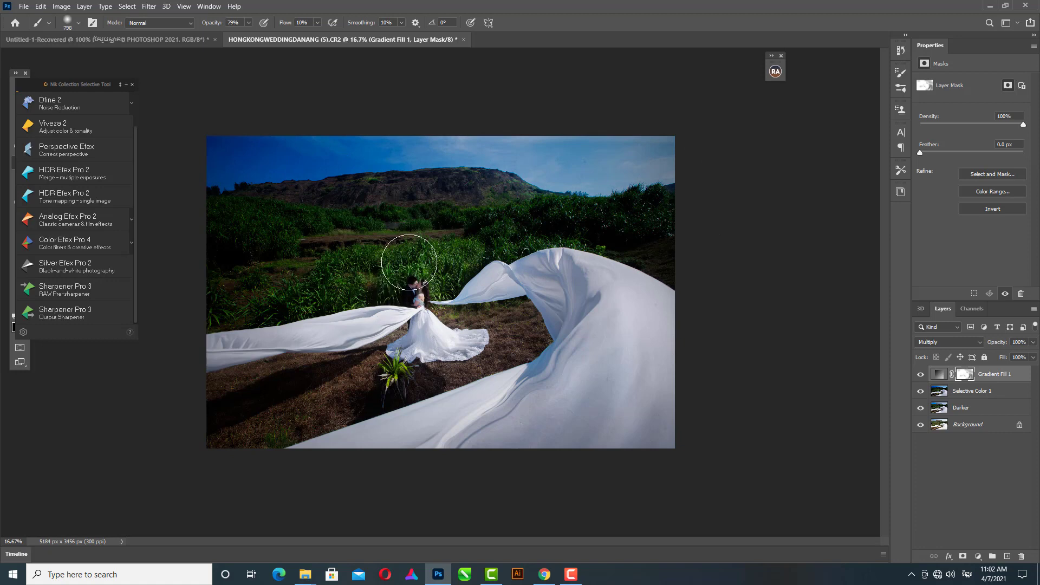
key("bracketleft")
key("bracketleft")
key("bracketleft")
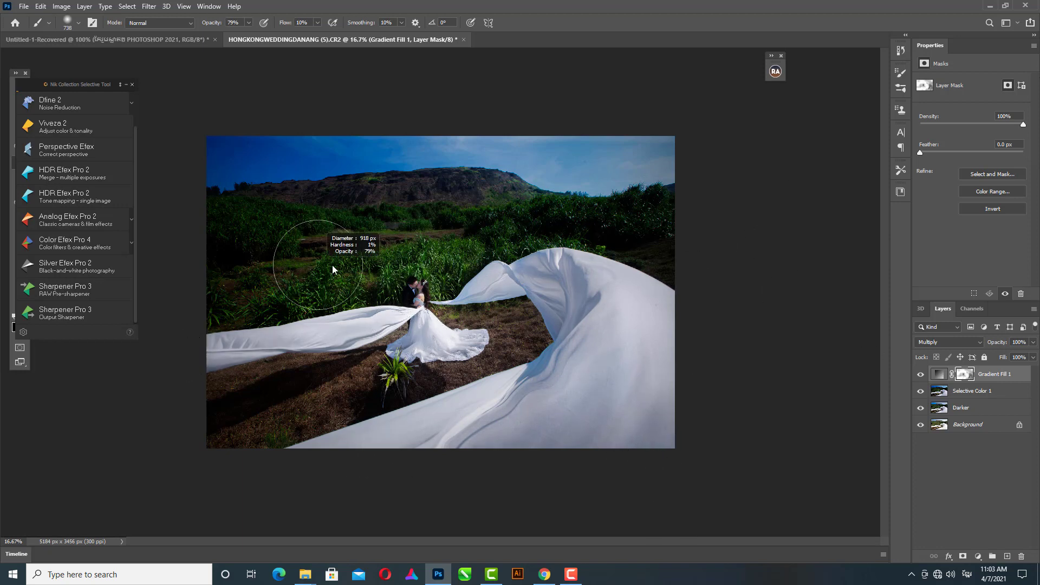
left_click_drag(368, 306, 409, 325)
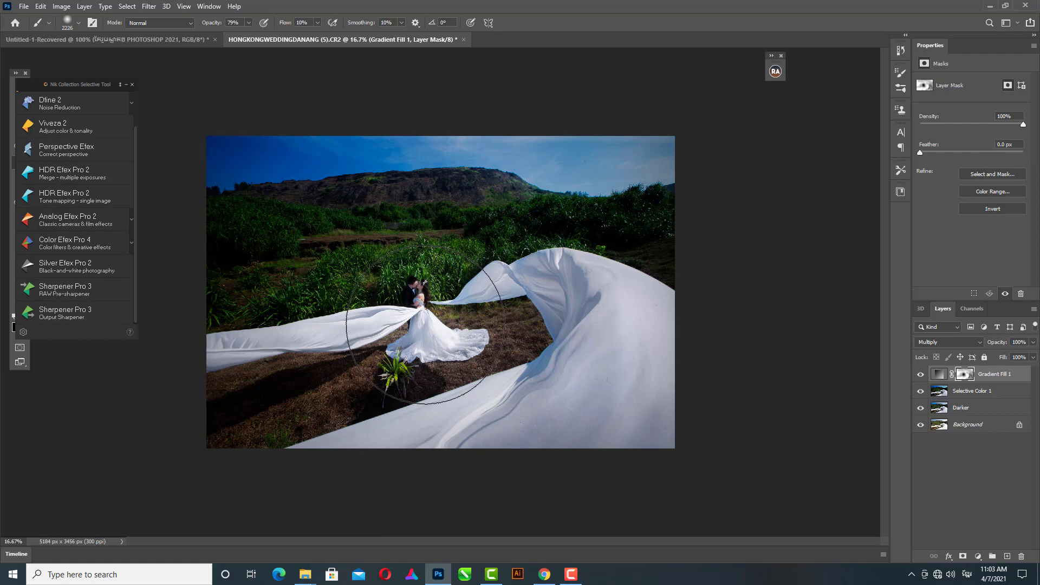
key("bracketright")
key("bracketright")
key("bracketright")
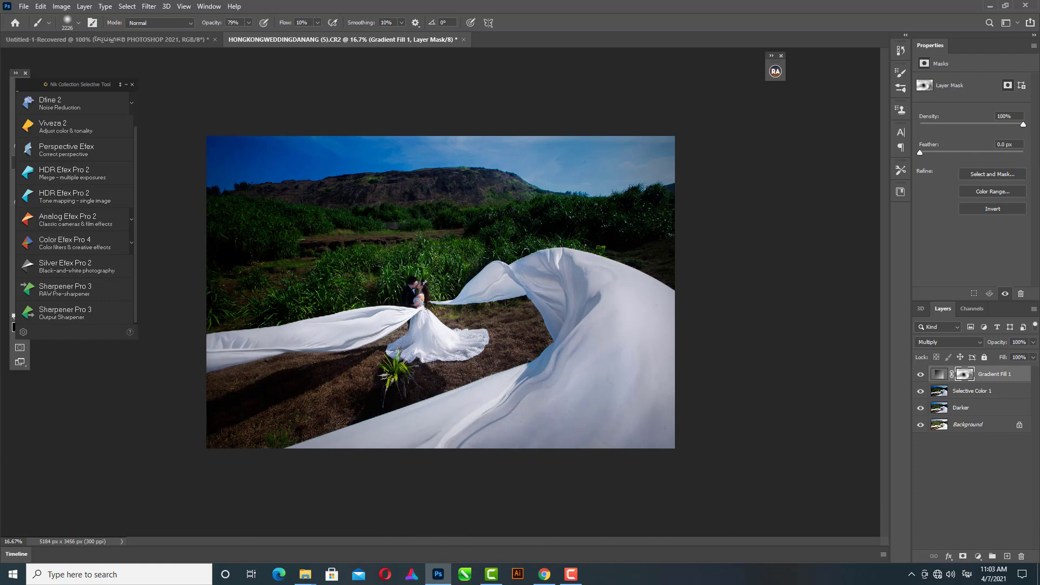
key("ctrl+plus")
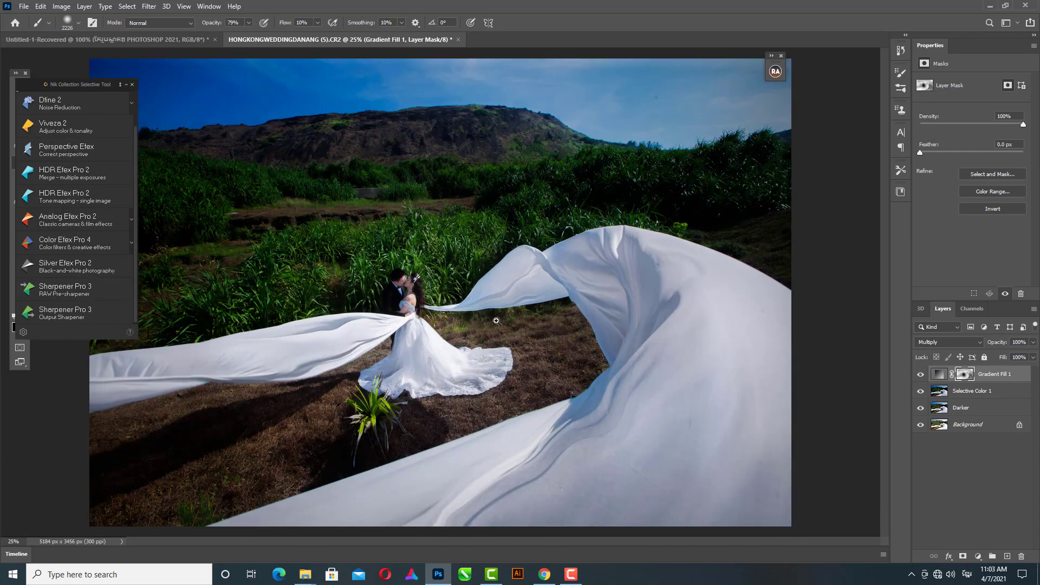
scroll(496, 321, "up", 1)
key("alt+space")
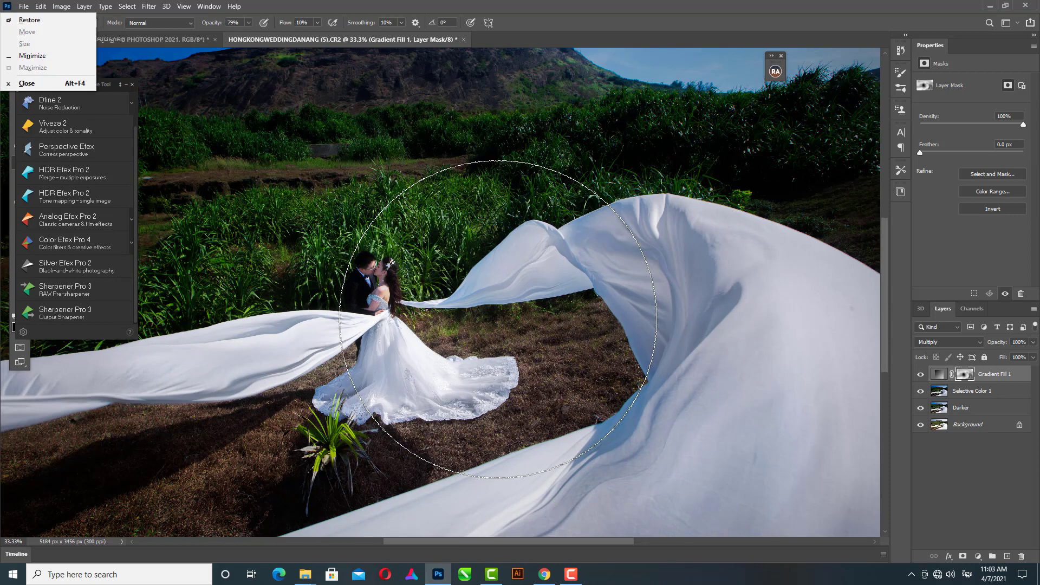
key("Escape")
key("alt+space")
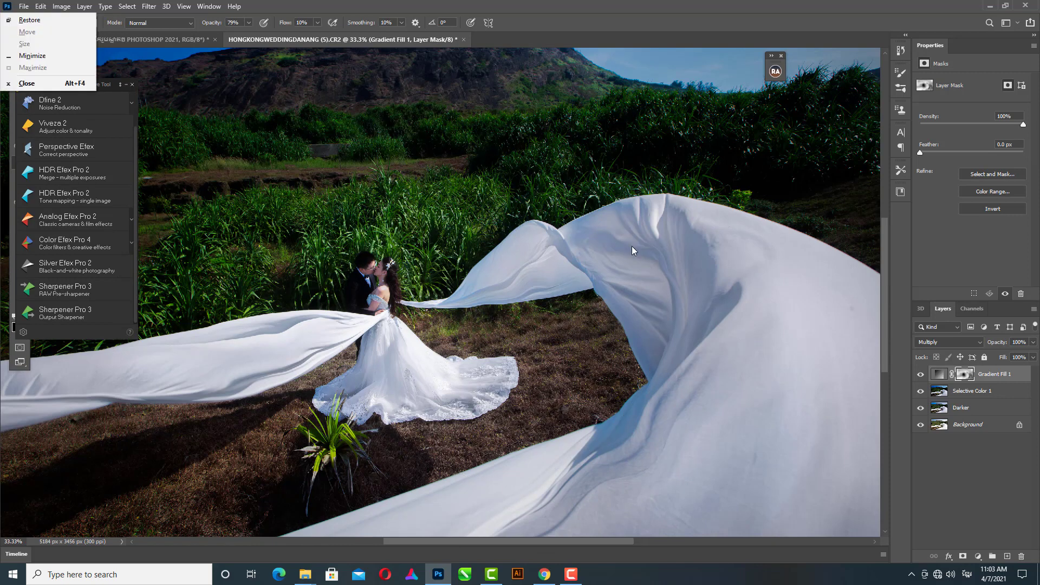
left_click(990, 464)
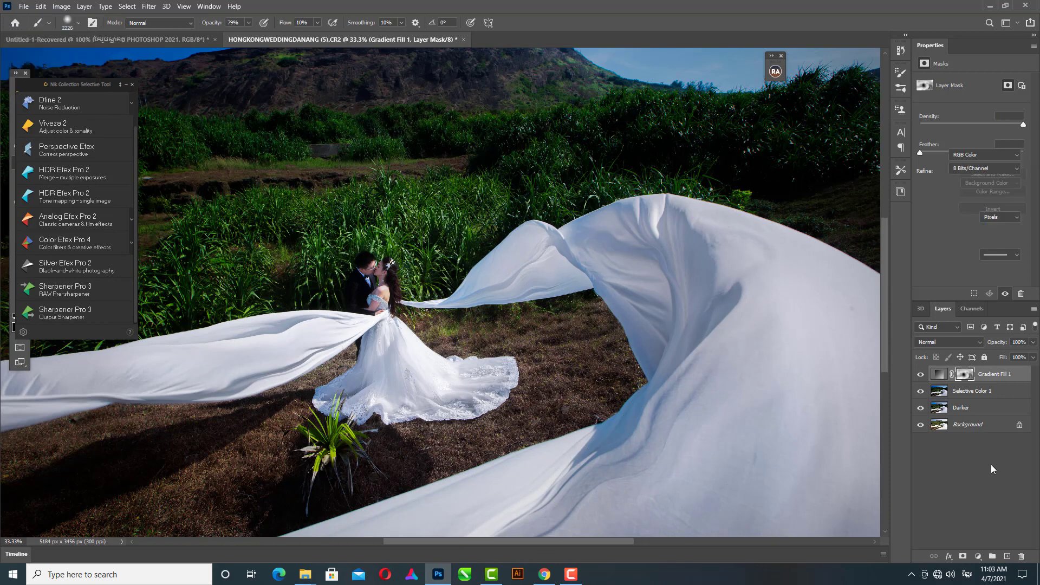
left_click(126, 84)
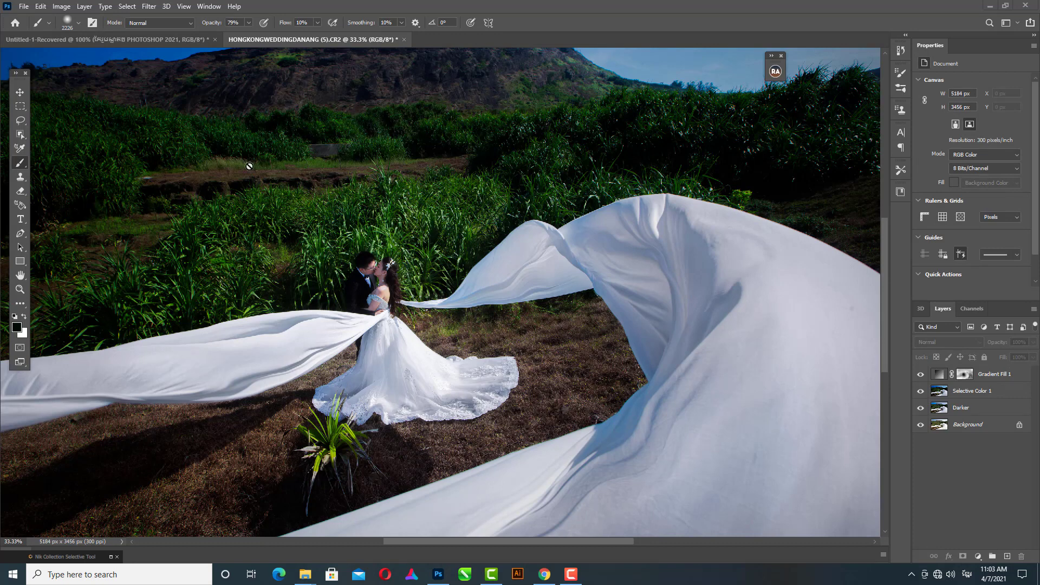
scroll(441, 222, "down", 1)
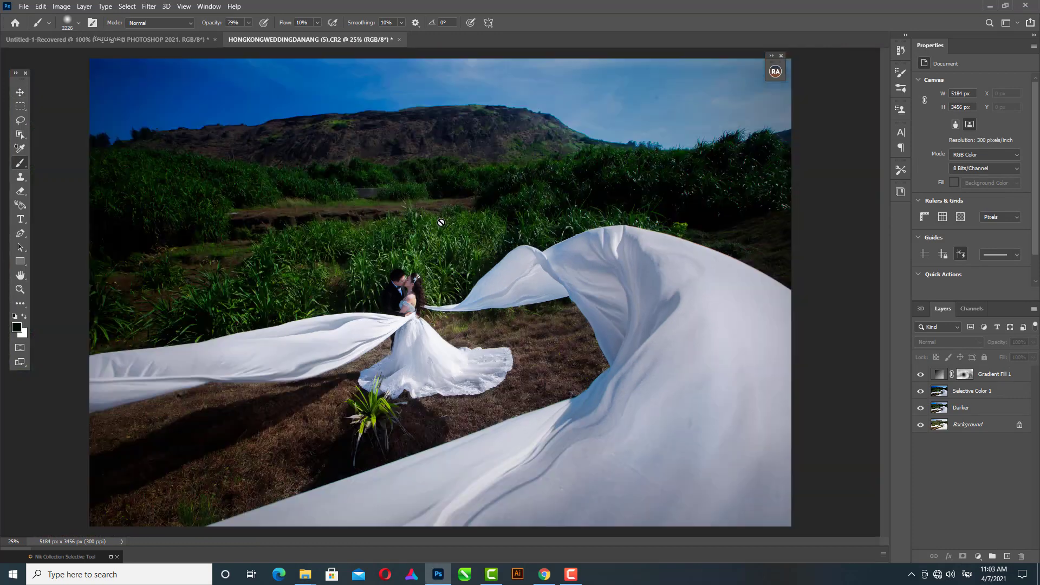
scroll(441, 222, "down", 1)
left_click(972, 376)
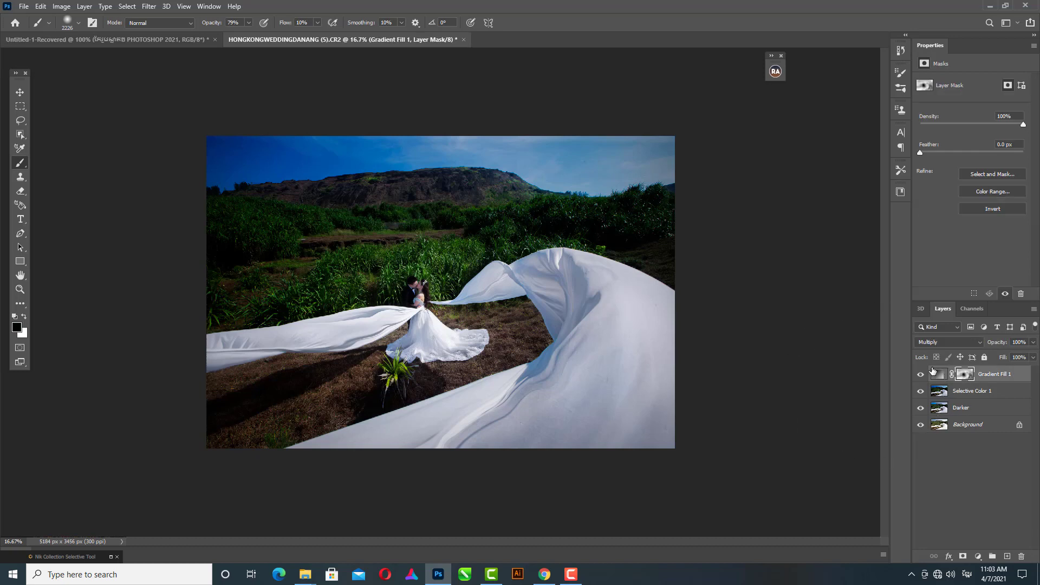
left_click(920, 374)
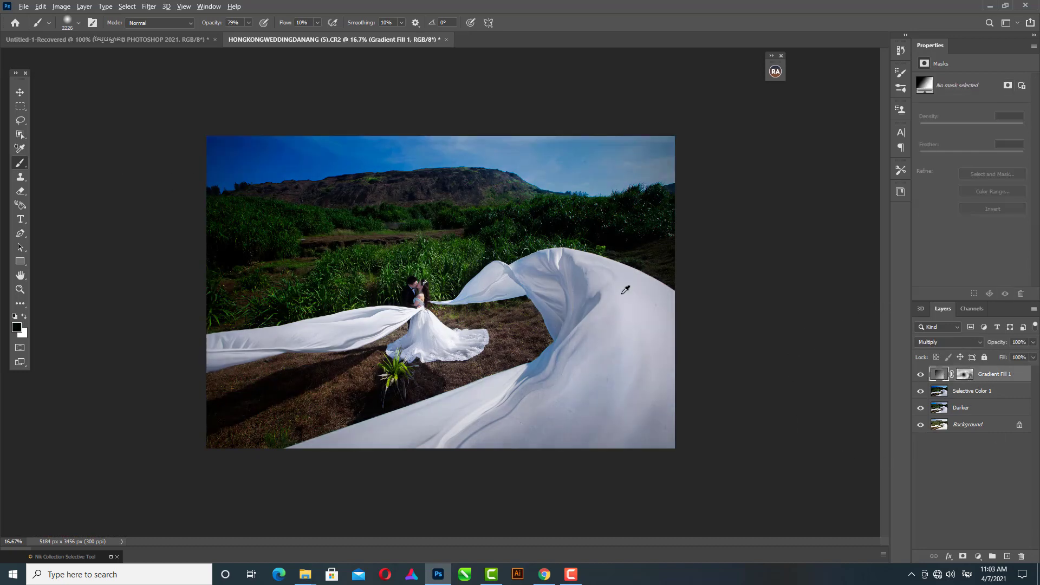
left_click(963, 374)
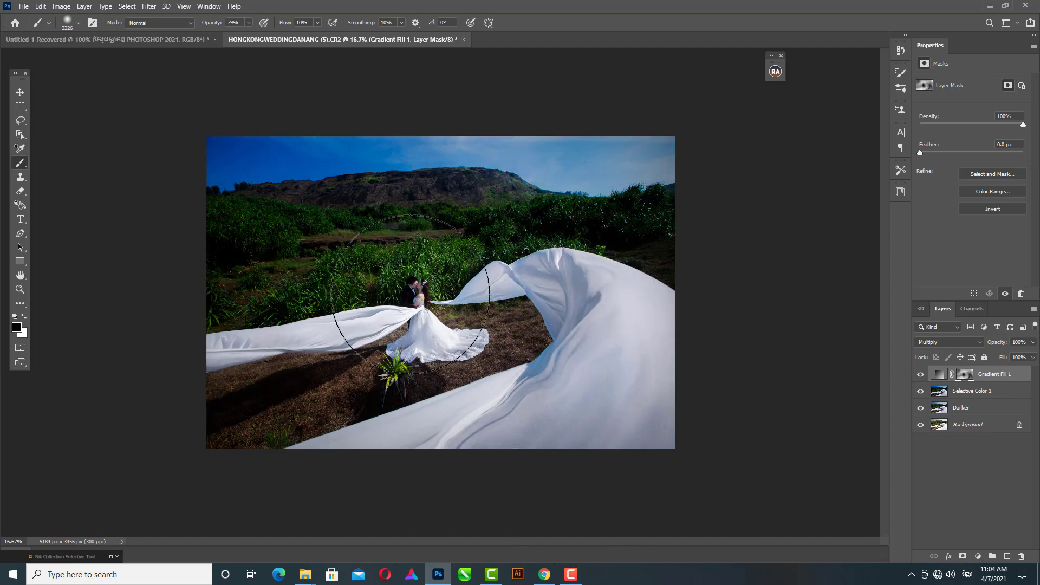
left_click(920, 374)
left_click(920, 374)
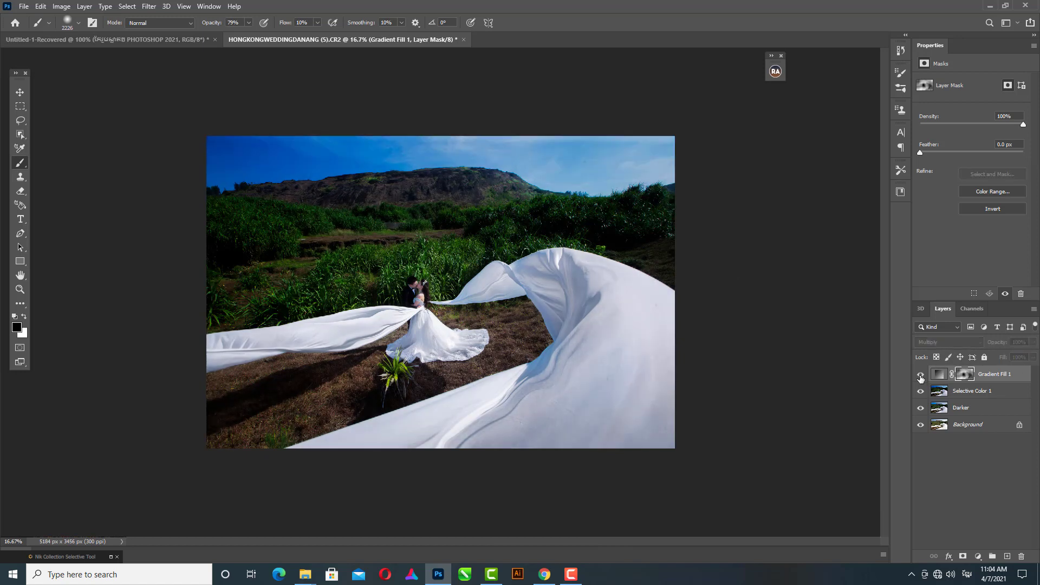
left_click(920, 374)
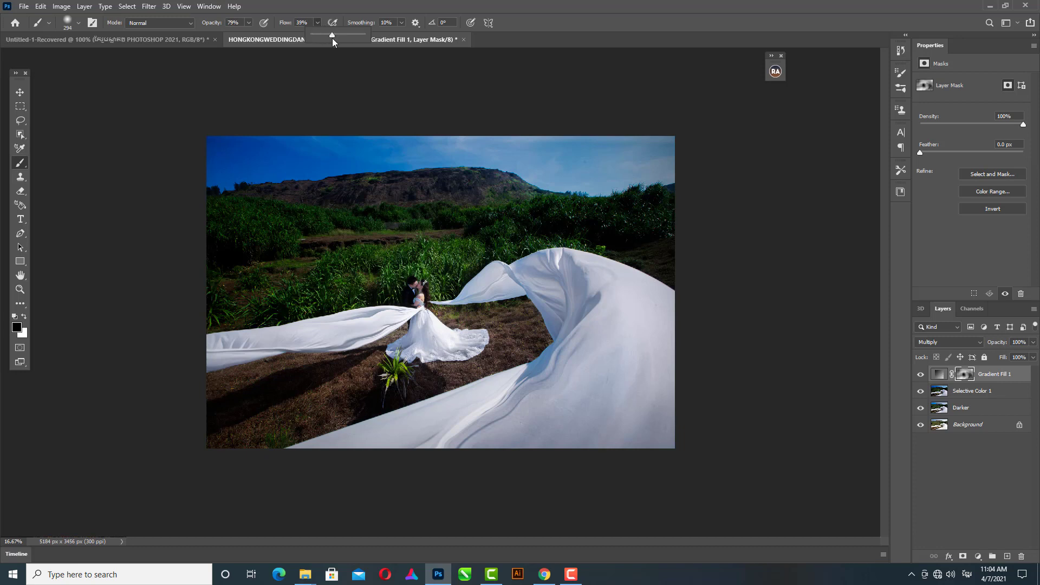
Raise brush flow to 48% and paint the mask over the fabric and sky.
left_click_drag(318, 23, 336, 41)
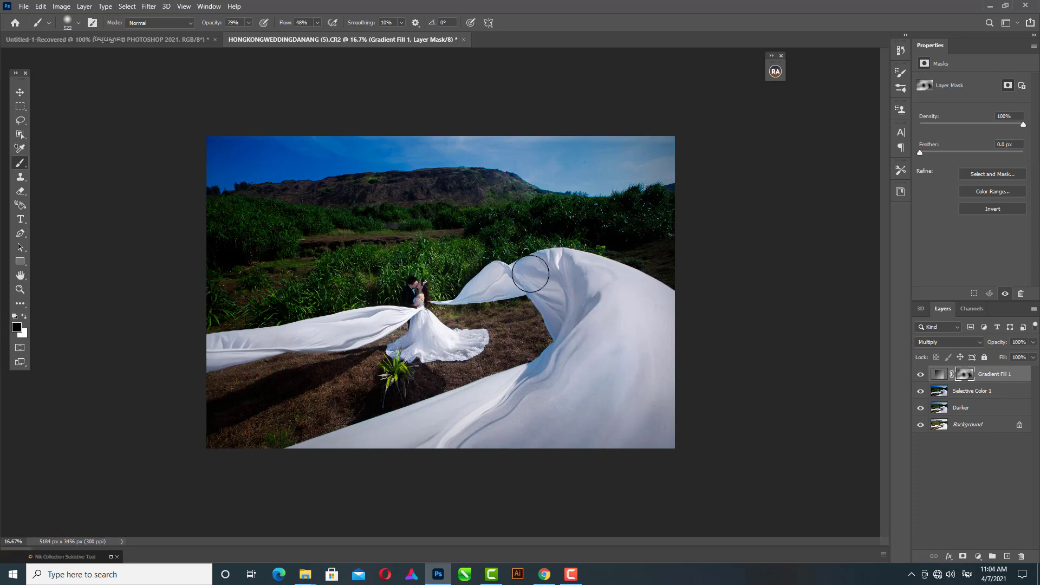
left_click_drag(628, 290, 399, 432)
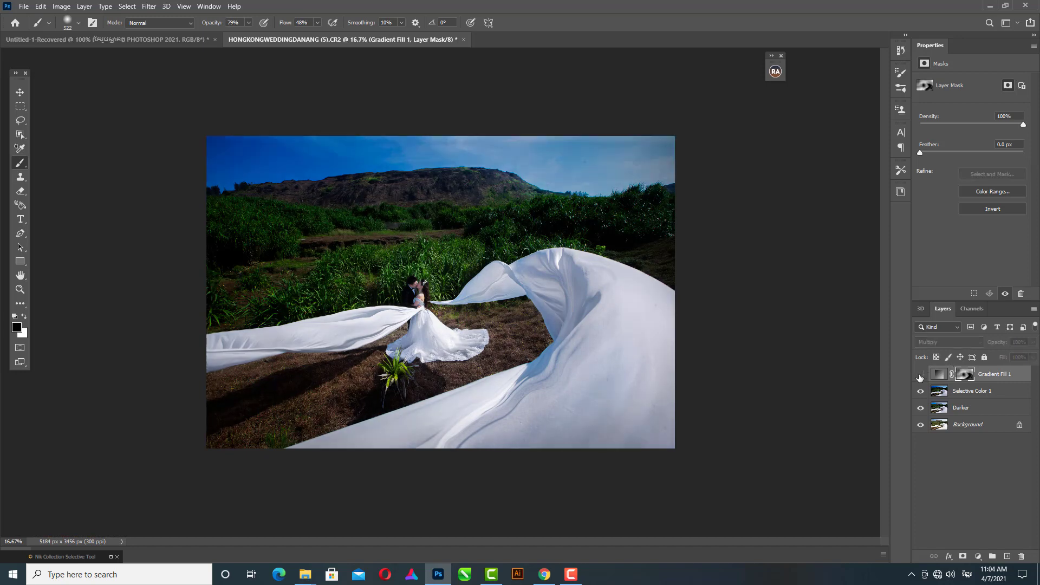
key("bracketright")
key("bracketright")
key("bracketright")
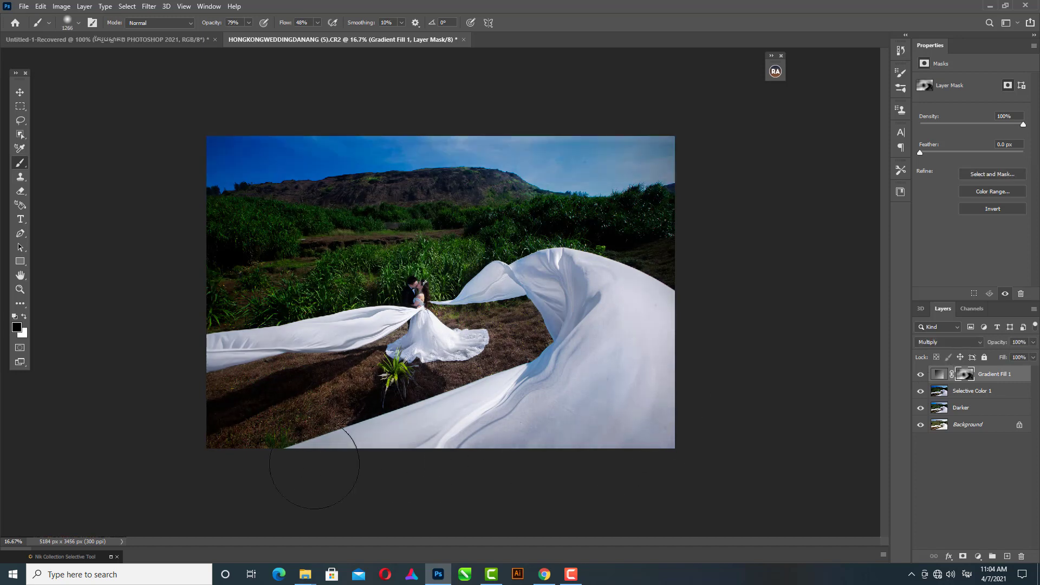
left_click(650, 195)
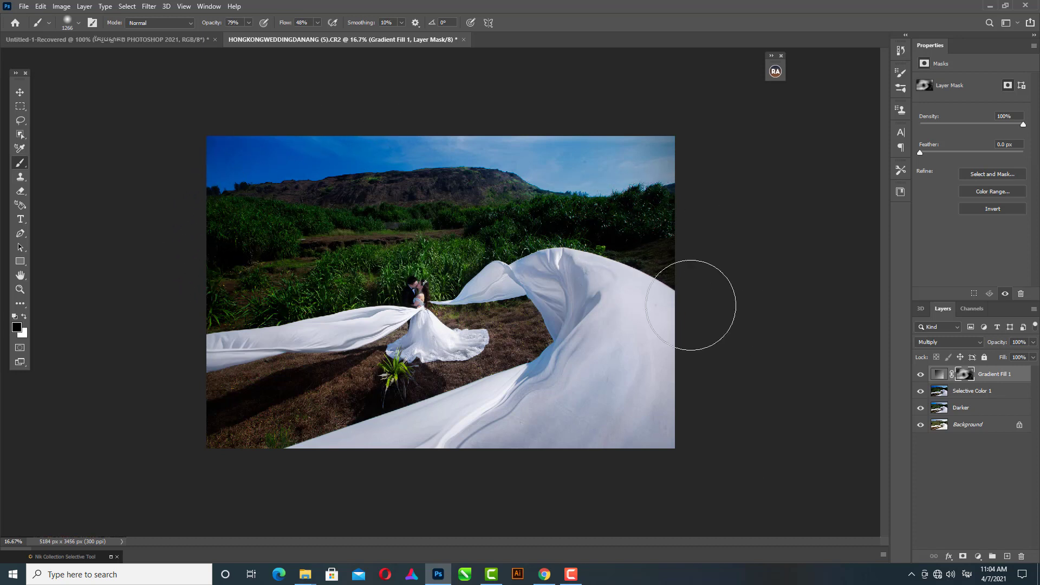
Compare the vignette on and off, then select Gradient Fill 1 through Darker.
left_click(920, 374)
left_click(920, 375)
left_click(920, 375)
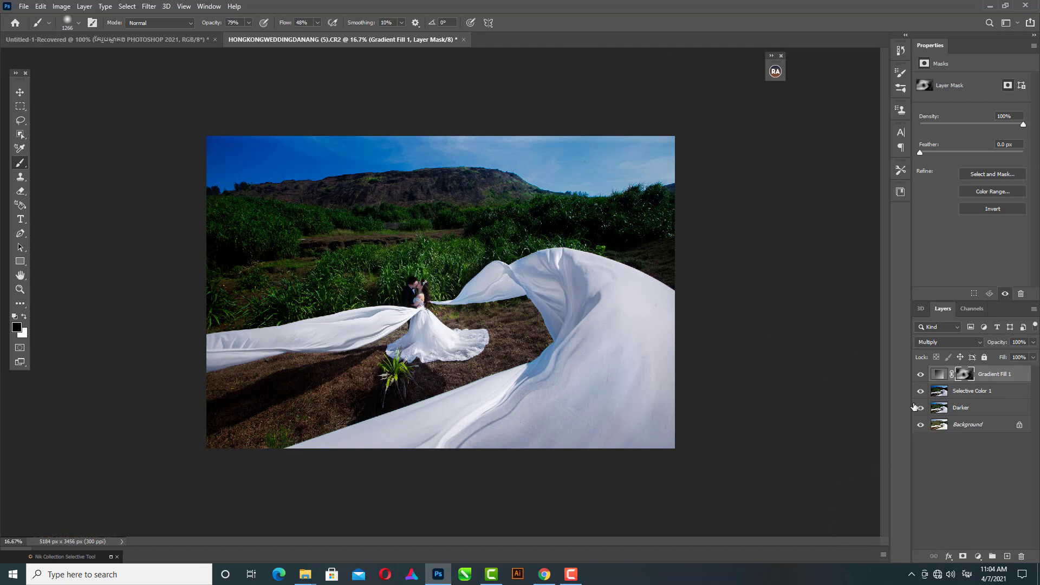
left_click(920, 375)
left_click(920, 374)
left_click(920, 374)
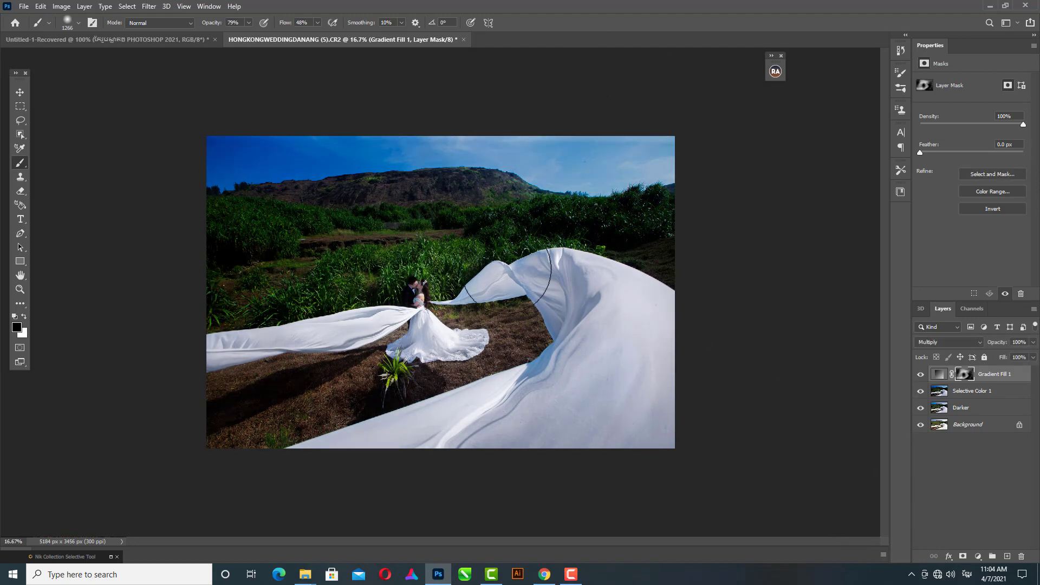
left_click(962, 414, "shift")
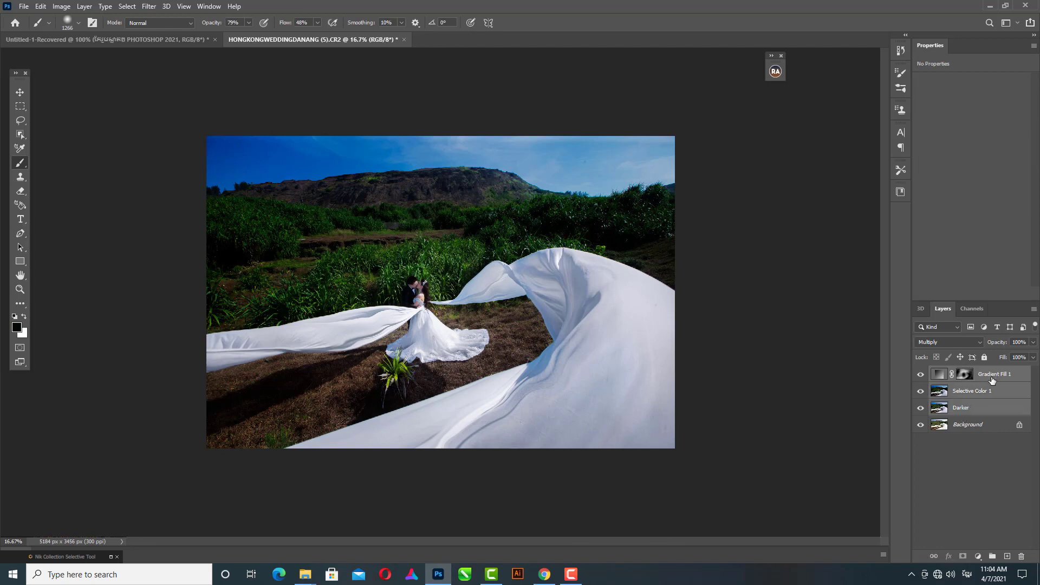
Merge the three selected layers into one and compare it against the Background.
key("ctrl+e")
key("ctrl+comma")
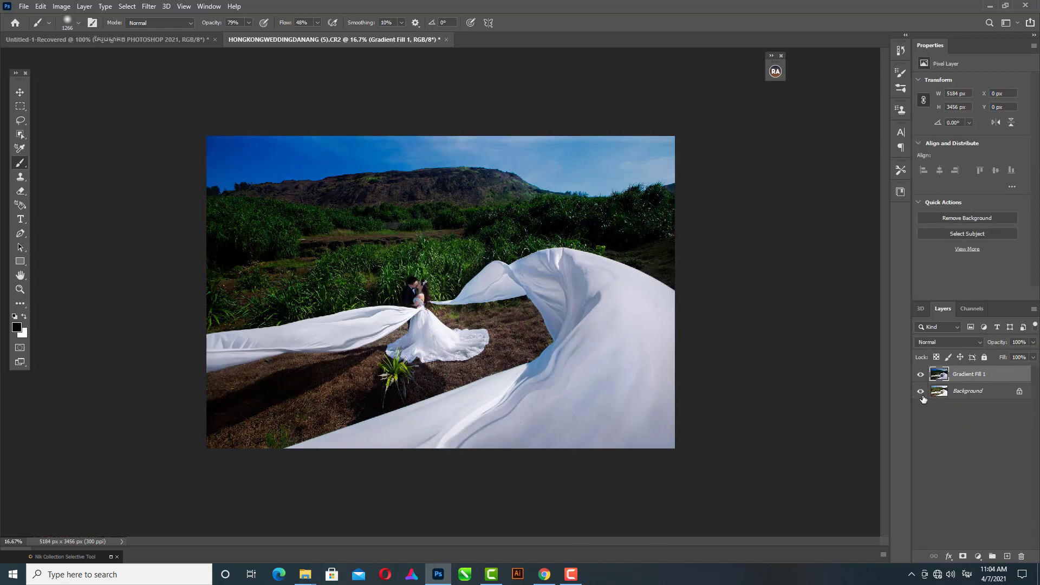
key("ctrl+comma")
key("ctrl+comma")
key("ctrl+comma")
key("ctrl+comma")
key("ctrl+comma")
key("ctrl+comma")
key("ctrl+comma")
key("ctrl+comma")
key("ctrl+comma")
key("ctrl+comma")
key("ctrl+comma")
key("ctrl+comma")
key("ctrl+comma")
key("ctrl+comma")
key("ctrl+plus")
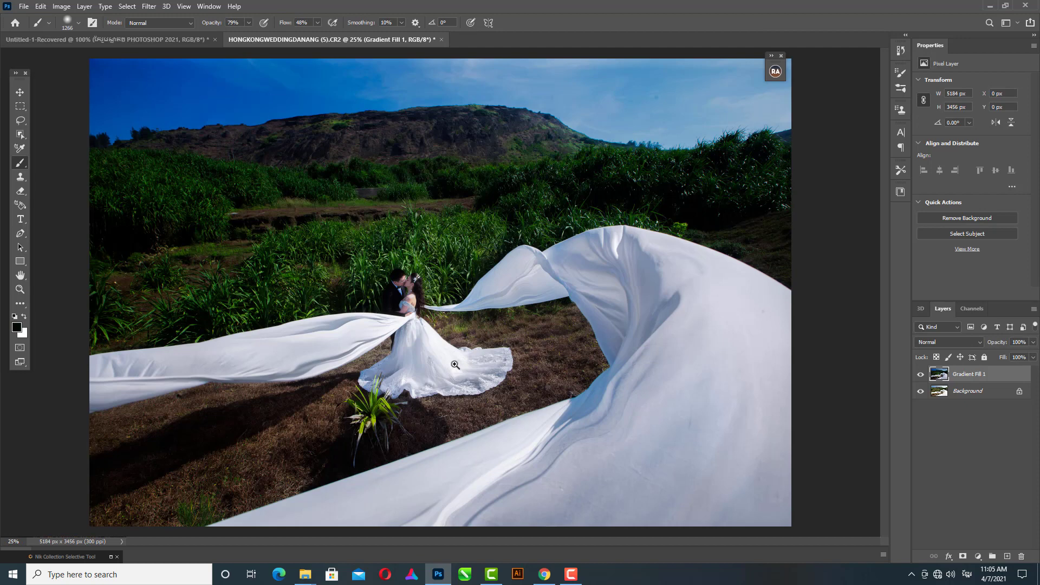
key("ctrl+minus")
key("ctrl+minus")
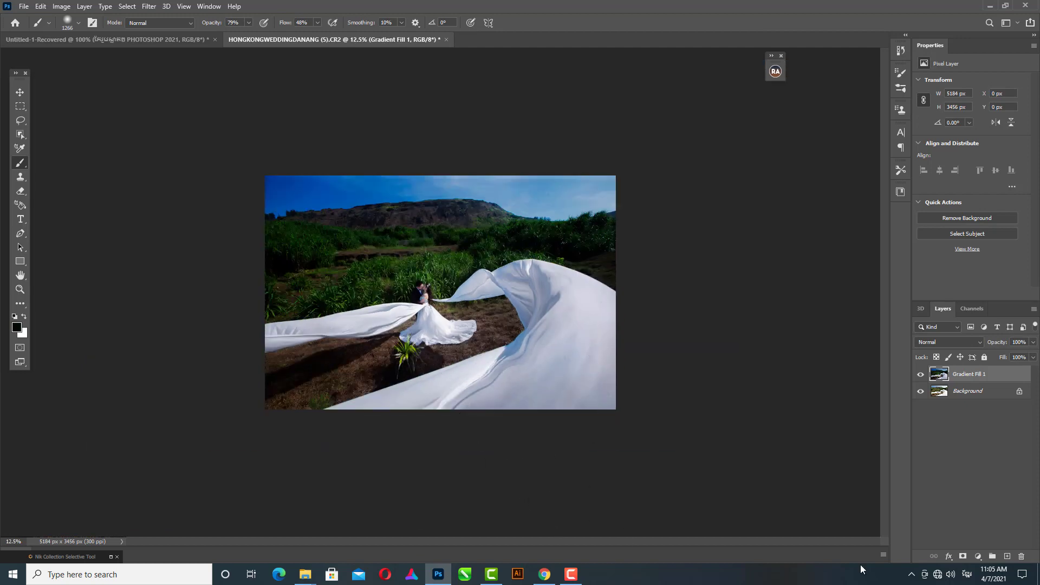